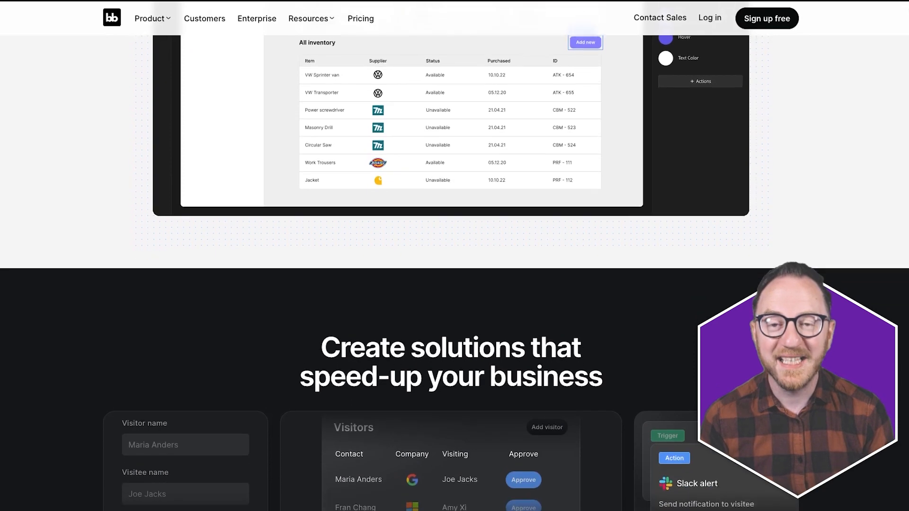
# - Sign in to Linode Cloud Manager with a Google account
pyautogui.scroll(-3, 451, 273)
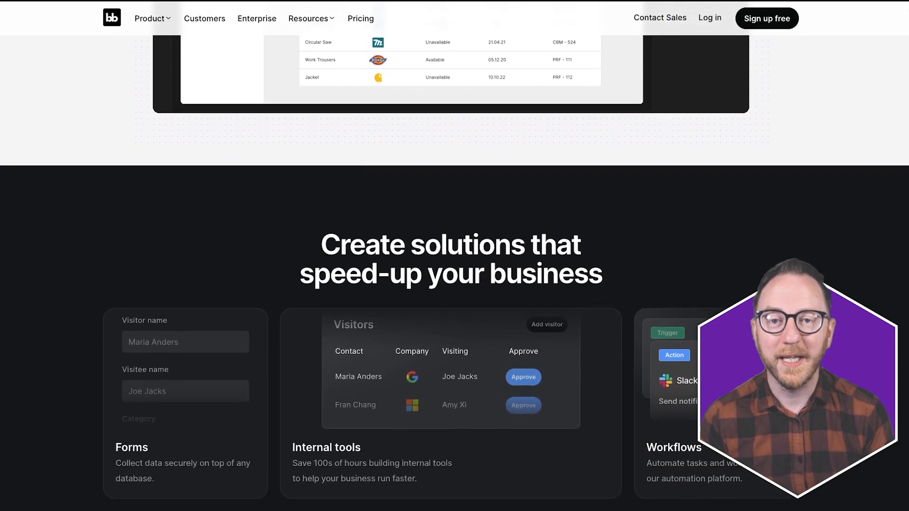
pyautogui.scroll(-3, 450, 273)
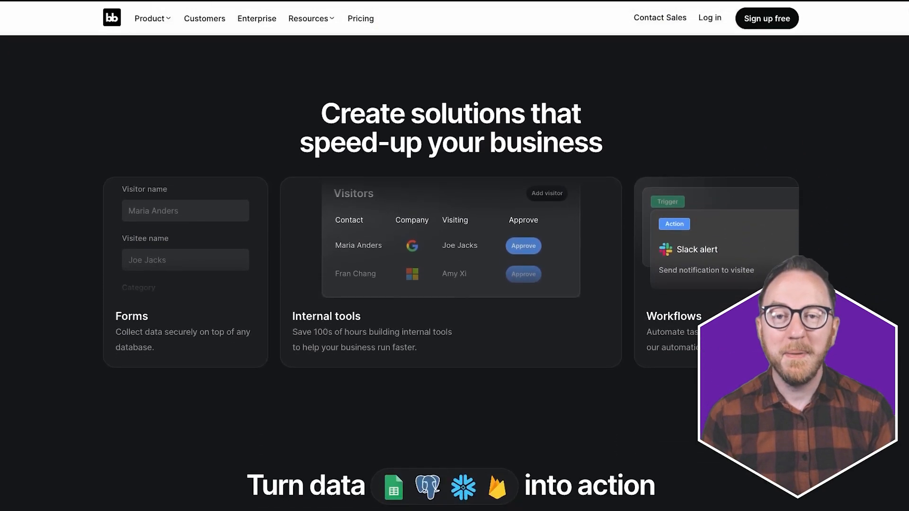
pyautogui.scroll(-3, 451, 273)
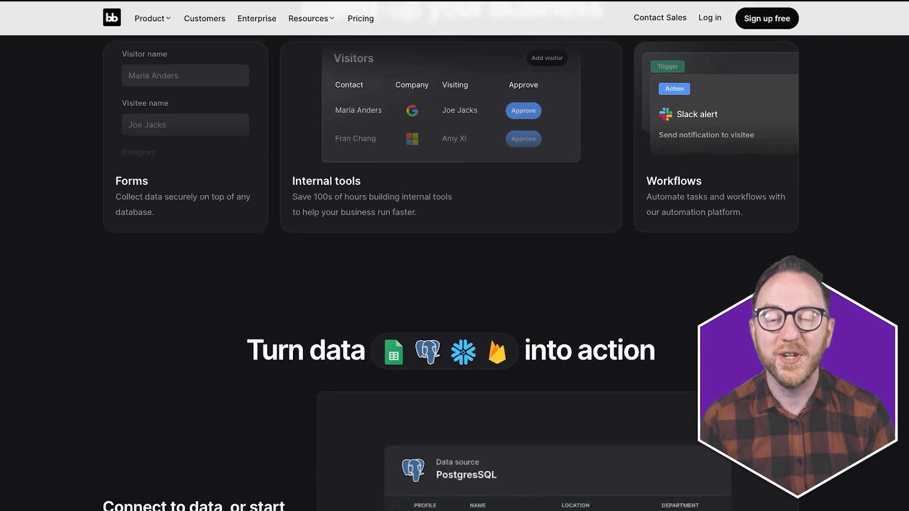
pyautogui.scroll(-3, 450, 273)
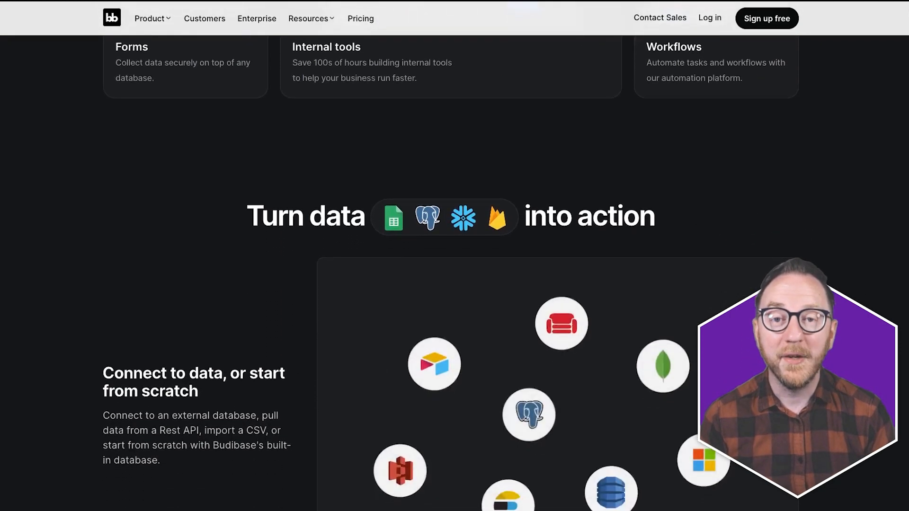
pyautogui.scroll(-3, 451, 273)
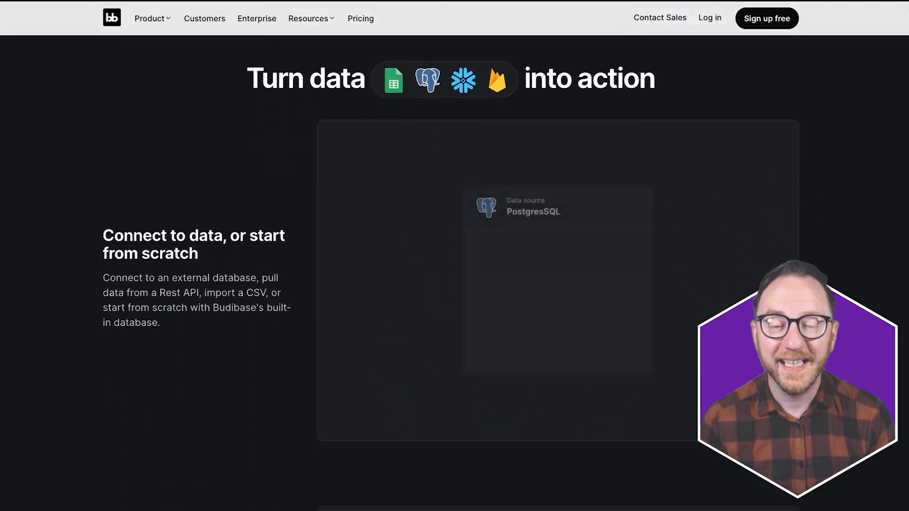
pyautogui.scroll(-3, 450, 273)
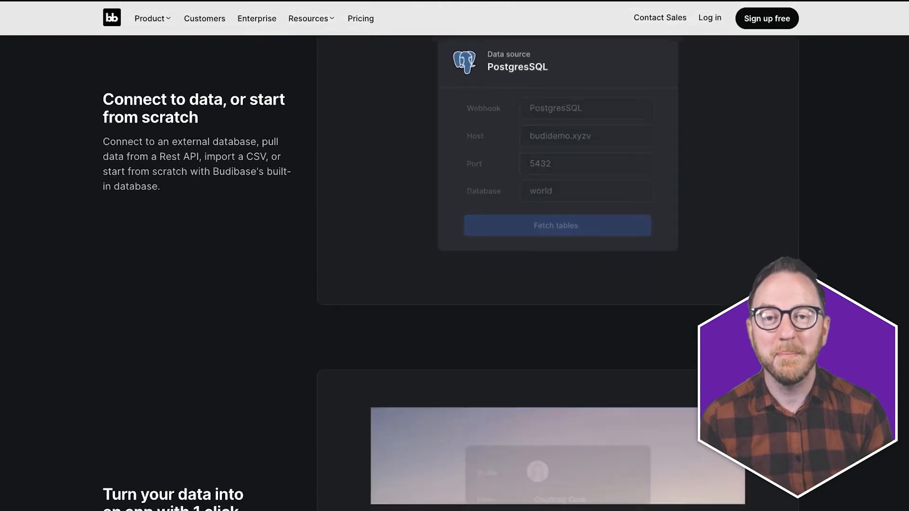
pyautogui.scroll(-3, 451, 273)
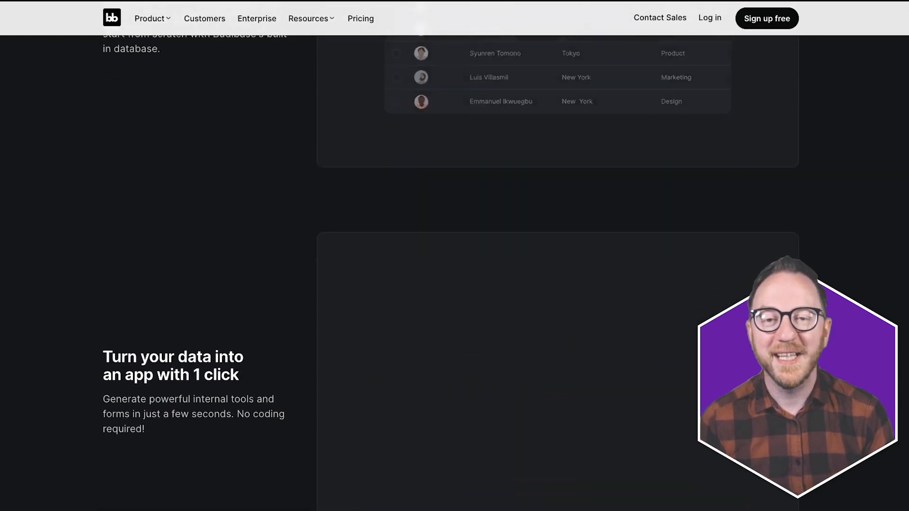
pyautogui.scroll(-3, 451, 273)
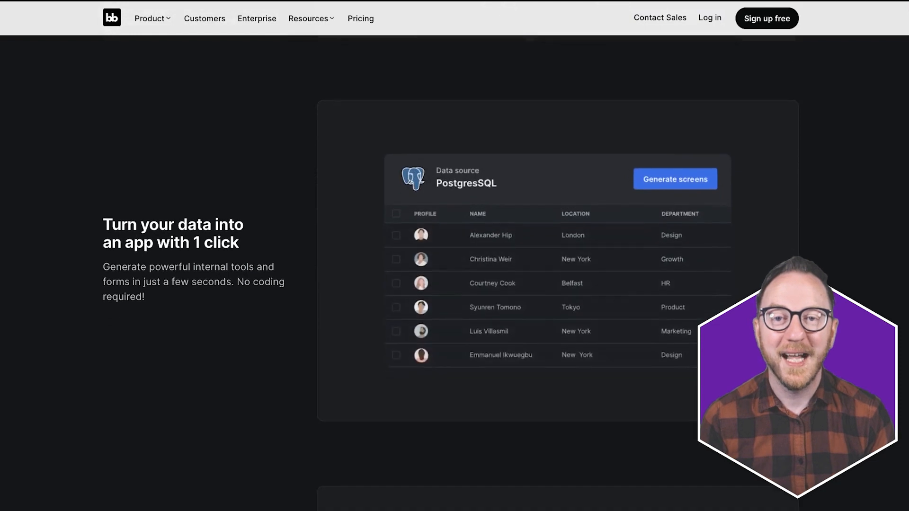
pyautogui.scroll(-3, 450, 273)
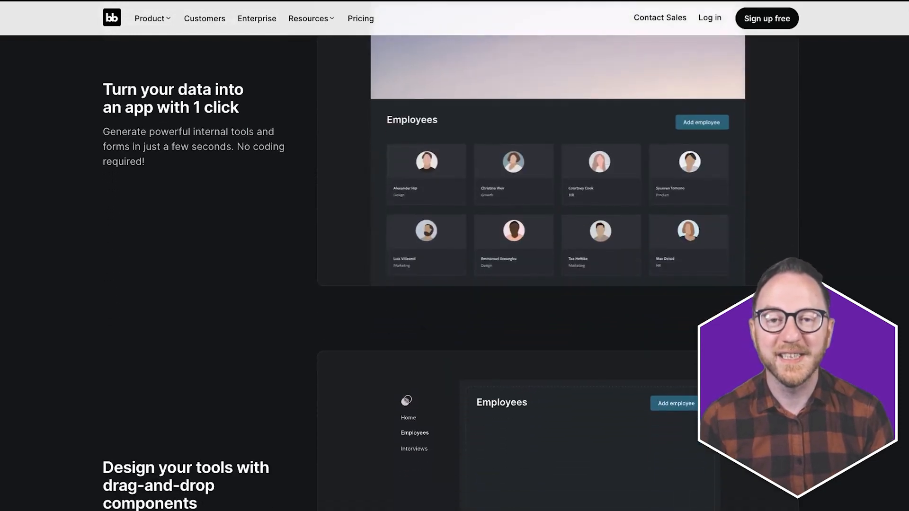
pyautogui.scroll(-3, 450, 273)
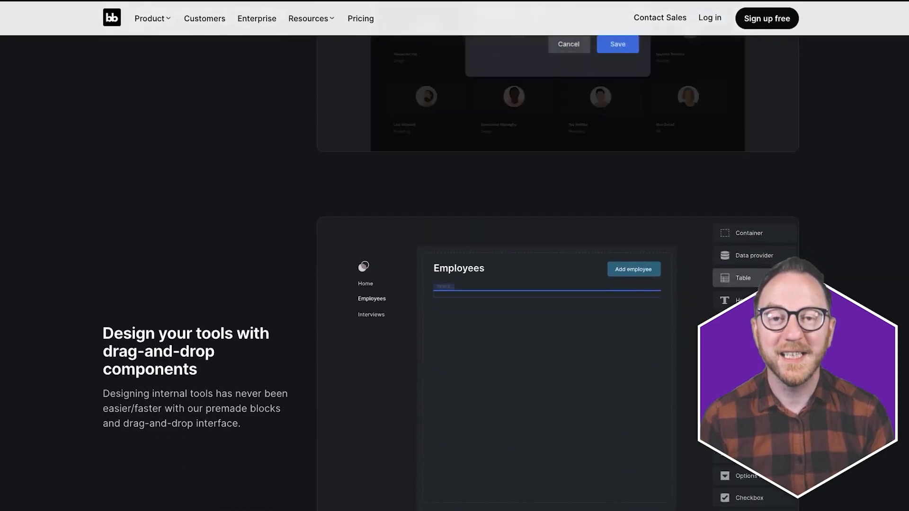
pyautogui.scroll(-3, 451, 273)
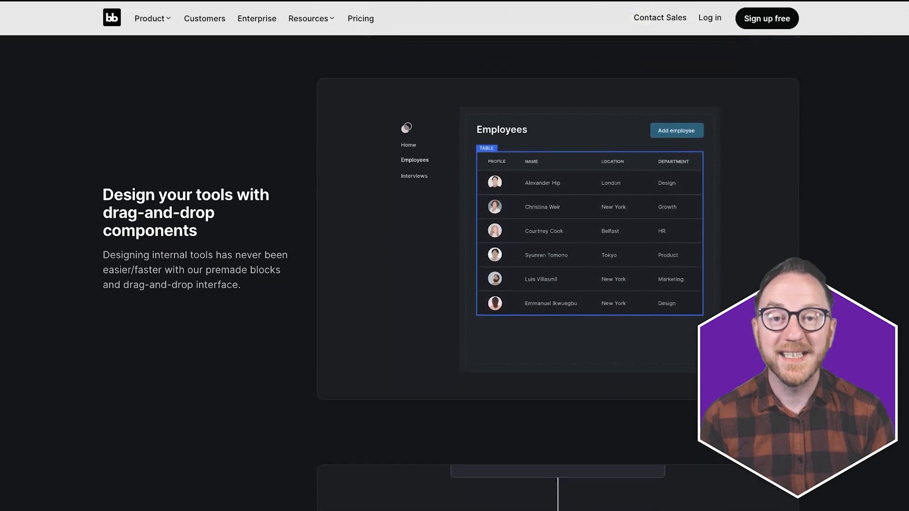
pyautogui.scroll(-3, 451, 273)
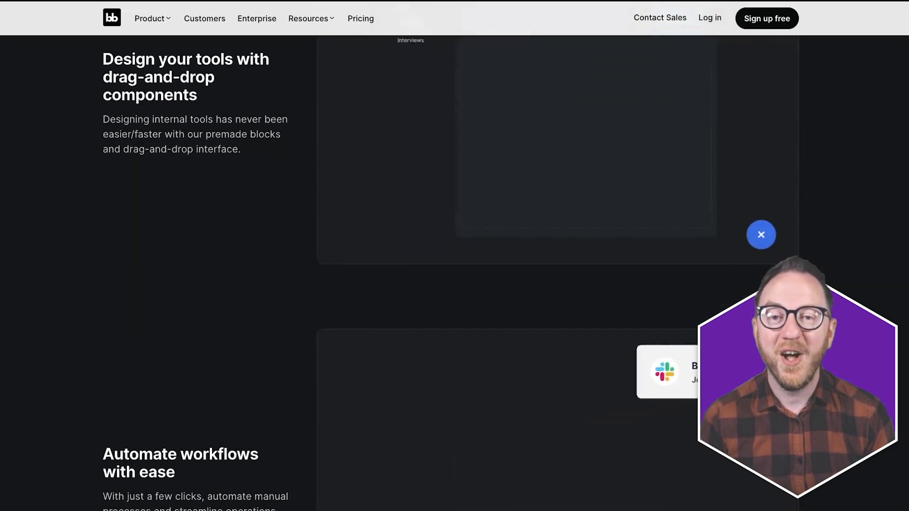
pyautogui.scroll(-3, 451, 273)
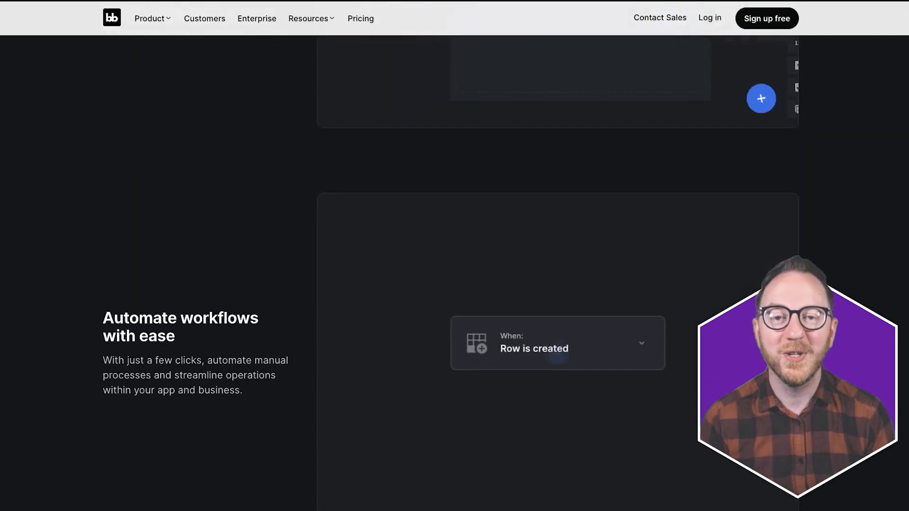
pyautogui.scroll(-3, 451, 273)
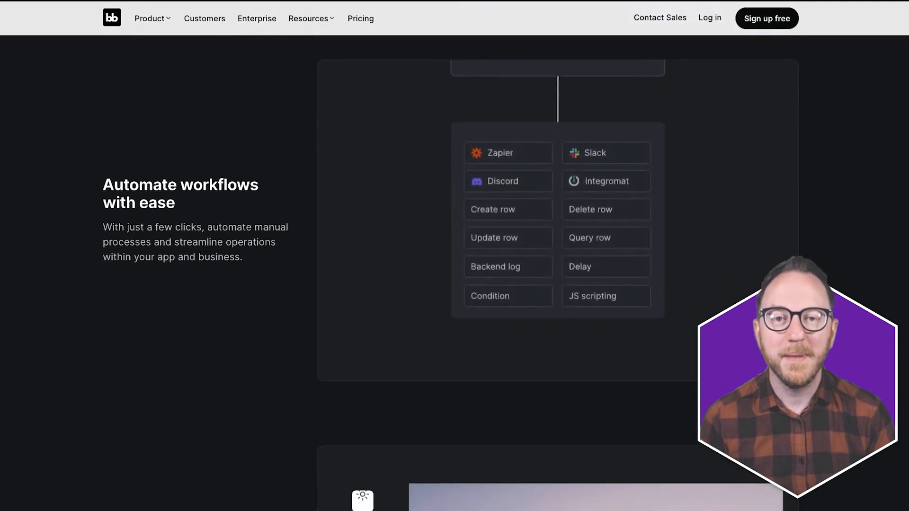
pyautogui.scroll(-3, 451, 273)
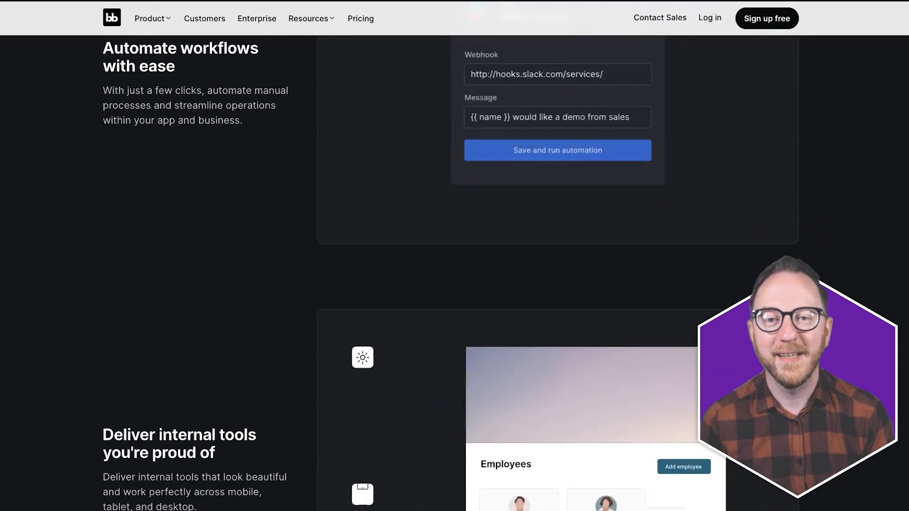
pyautogui.scroll(-3, 451, 273)
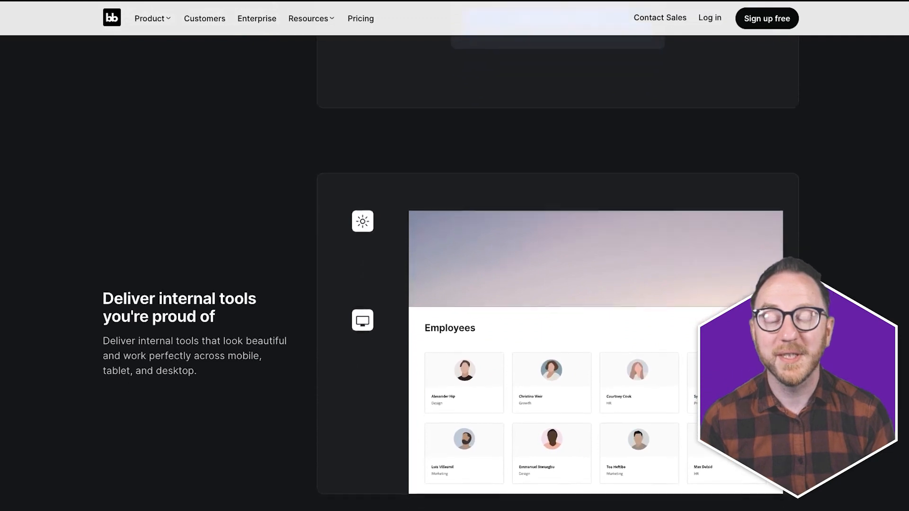
pyautogui.scroll(-3, 451, 273)
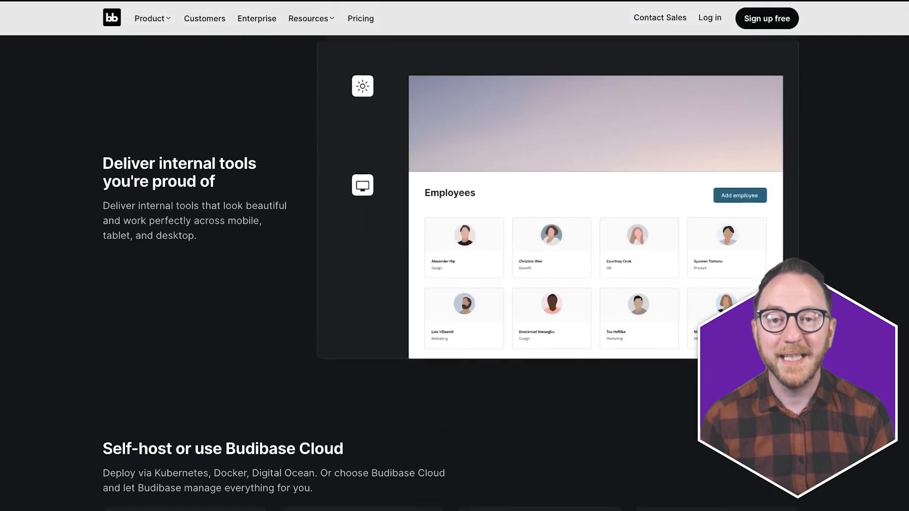
pyautogui.scroll(-3, 450, 273)
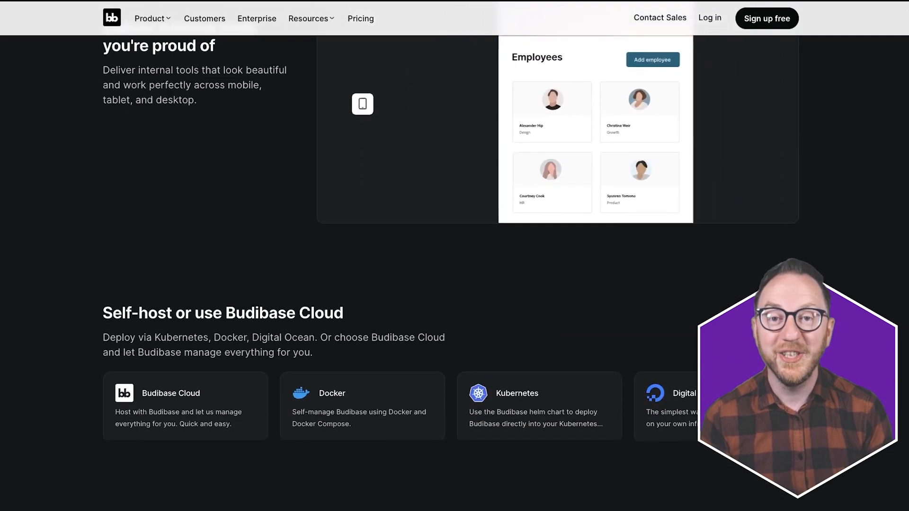
pyautogui.scroll(-3, 450, 273)
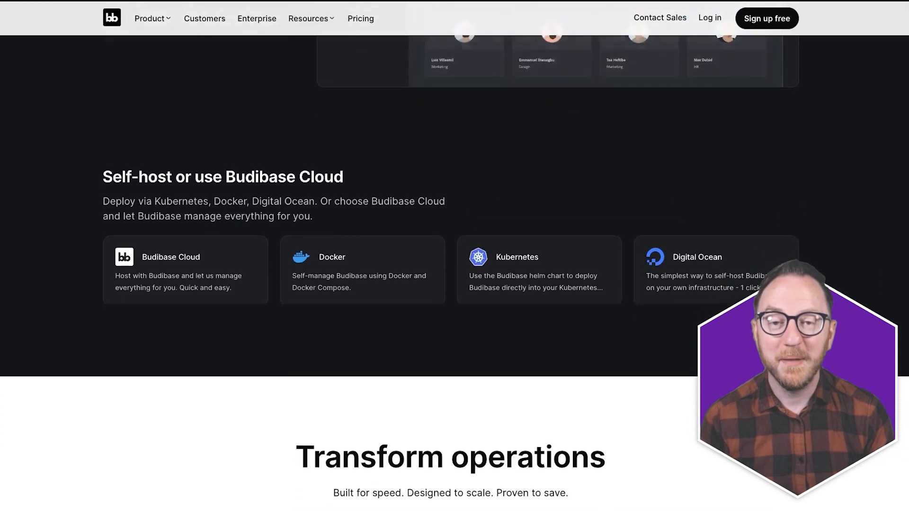
pyautogui.scroll(-1, 450, 273)
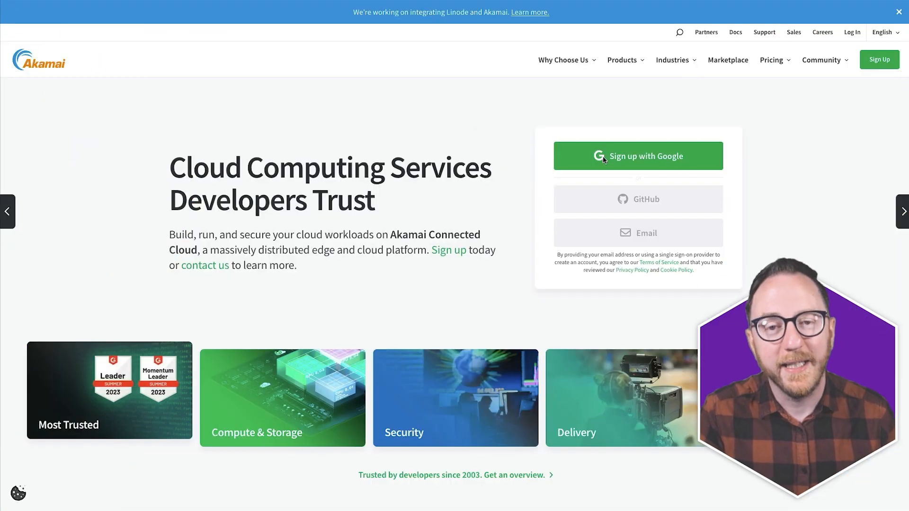
pyautogui.click(607, 161)
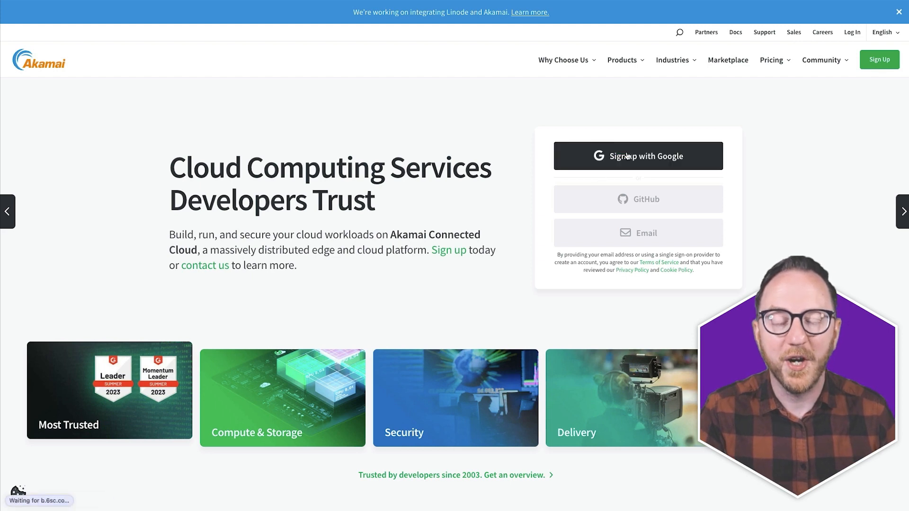
pyautogui.click(446, 272)
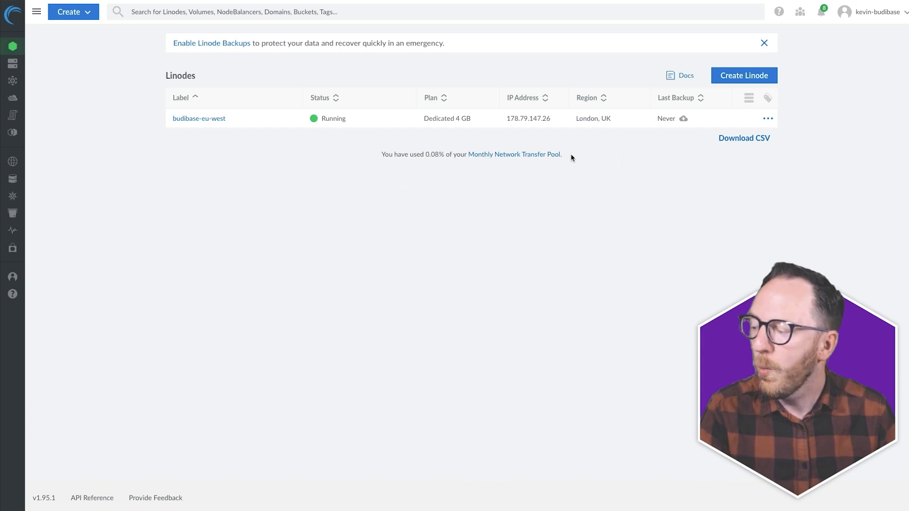
# - Search the Marketplace for 'bud' and select Budibase as the app to deploy
pyautogui.moveTo(30, 261)
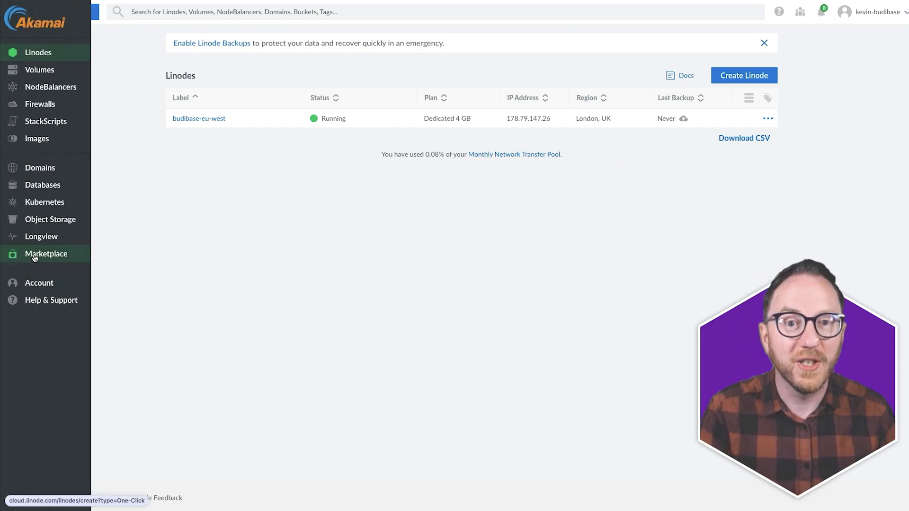
pyautogui.click(35, 258)
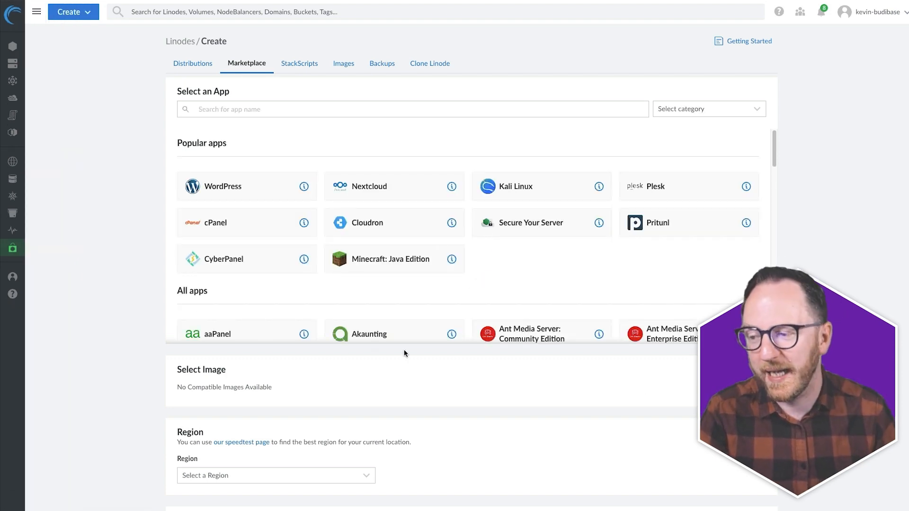
pyautogui.click(314, 113)
pyautogui.write('bud')
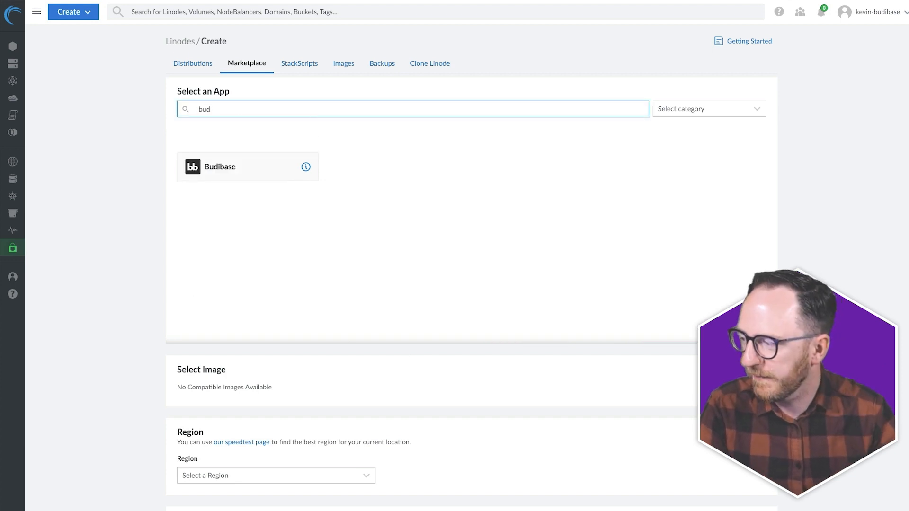
pyautogui.click(270, 166)
pyautogui.scroll(-5, 404, 405)
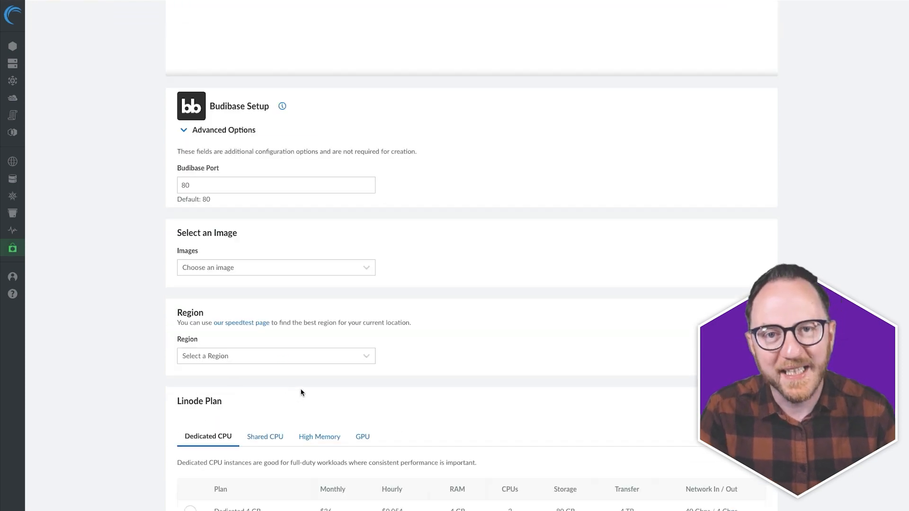
# - Choose Ubuntu 22.04 LTS as the server image
pyautogui.click(221, 182)
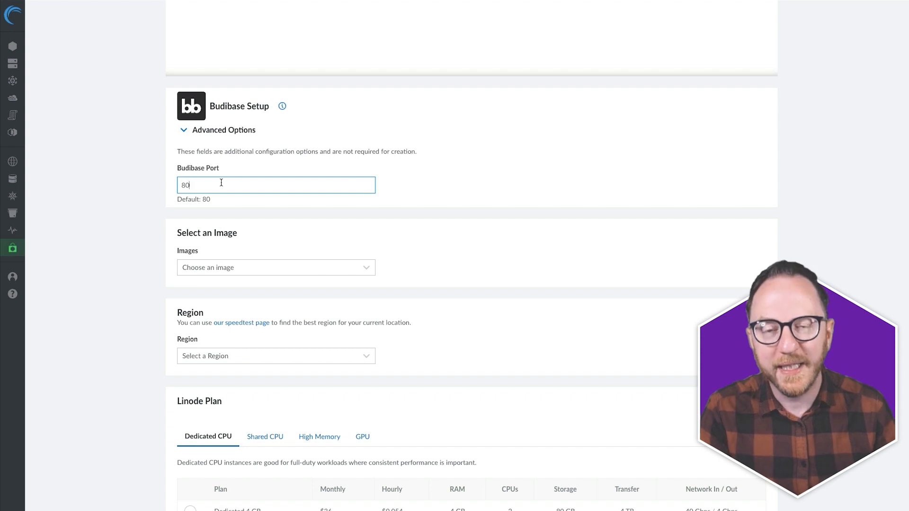
pyautogui.click(202, 268)
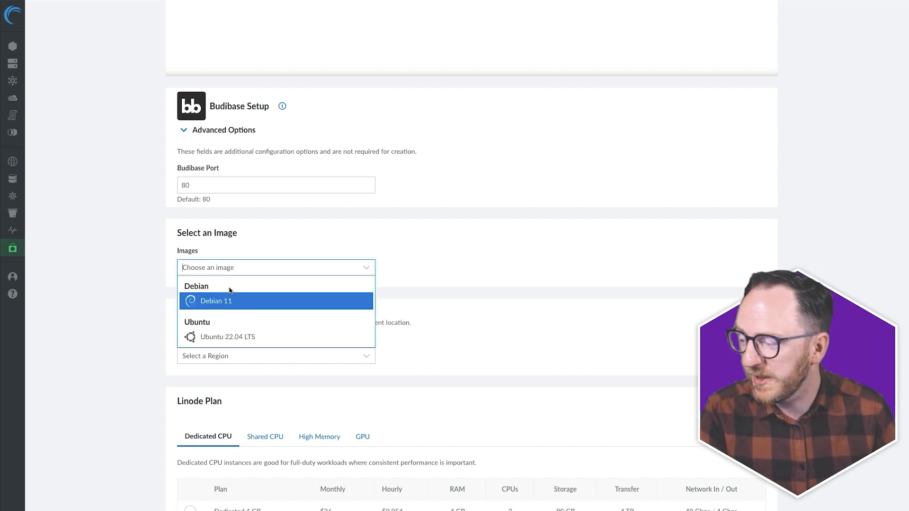
pyautogui.click(293, 336)
pyautogui.scroll(-1, 485, 335)
# - Place the server in the London, UK (eu-west) region
pyautogui.click(336, 326)
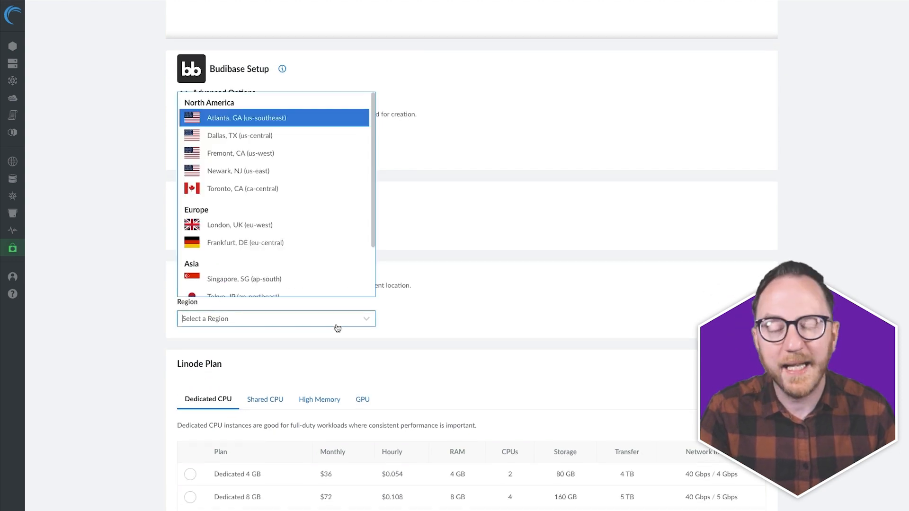
pyautogui.click(280, 225)
pyautogui.scroll(-4, 142, 325)
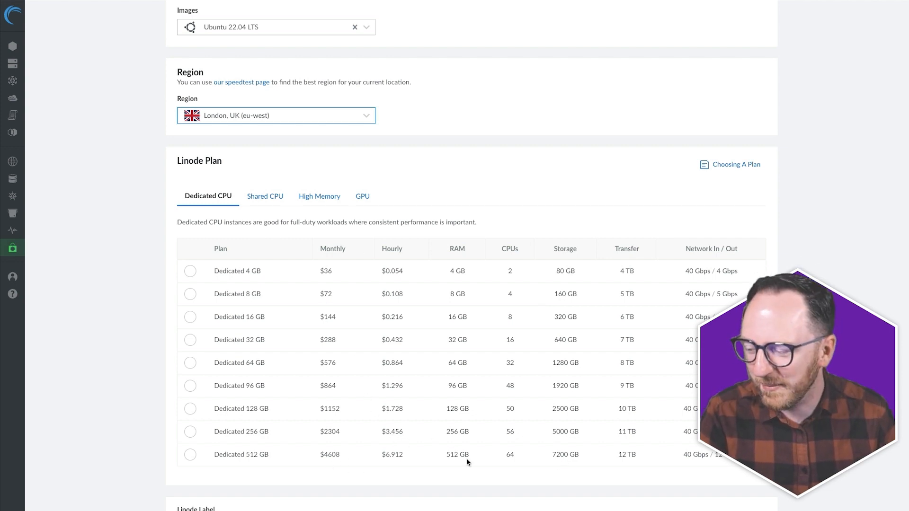
# - Compare the Dedicated, Shared CPU, High Memory and GPU plan tabs
pyautogui.moveTo(532, 463); pyautogui.dragTo(350, 457)
pyautogui.click(228, 280)
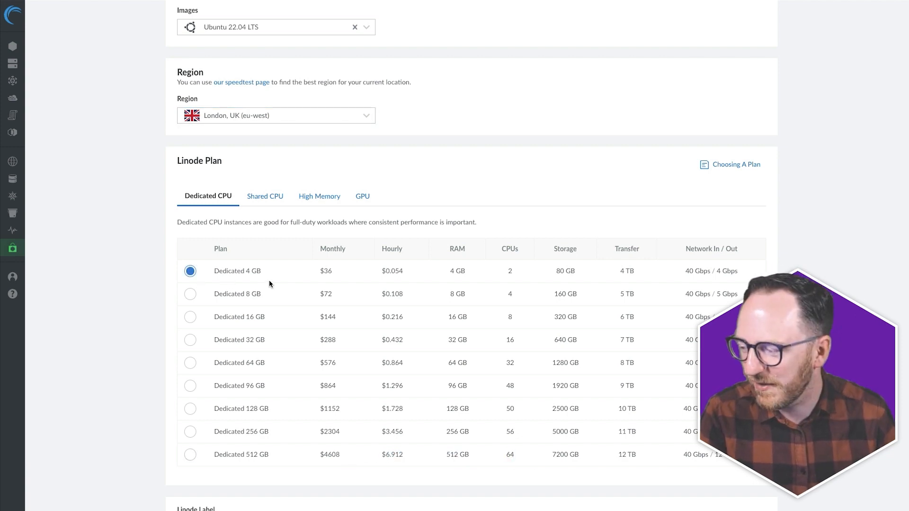
pyautogui.click(274, 201)
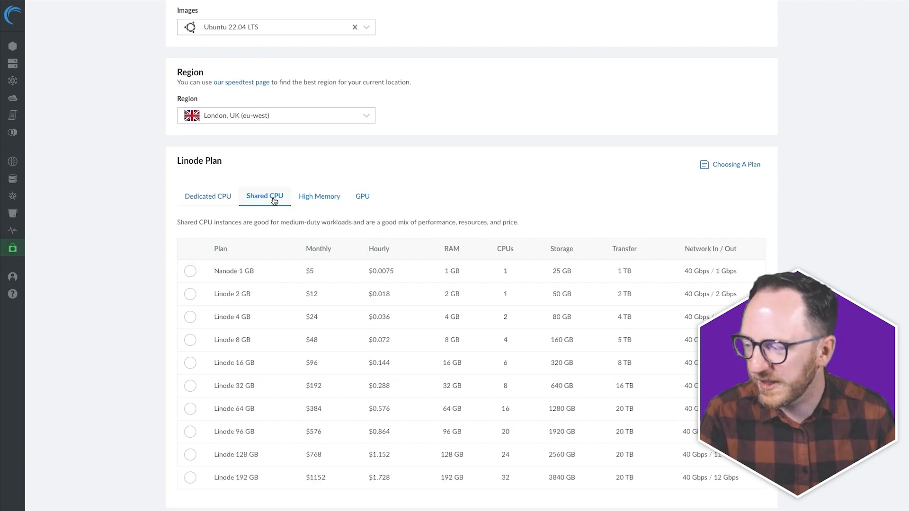
pyautogui.click(312, 202)
pyautogui.click(359, 199)
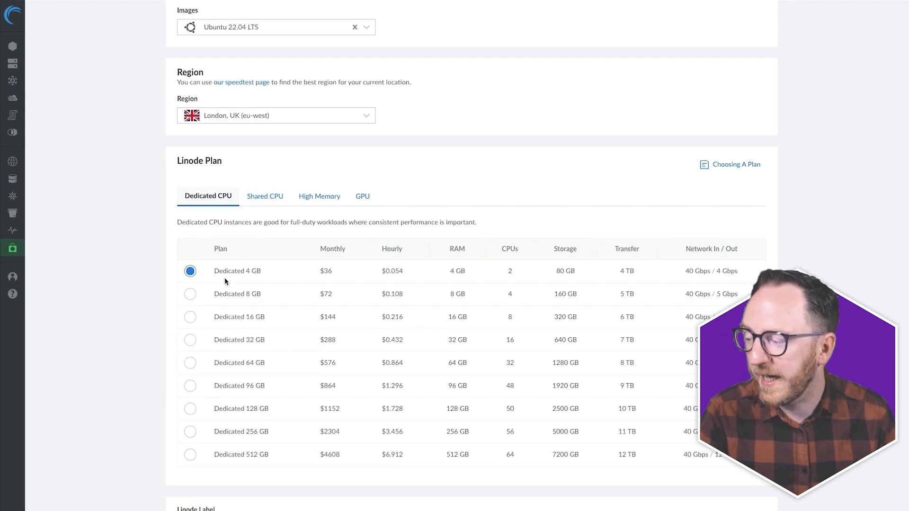
pyautogui.click(267, 198)
# - Select the shared Linode 4 GB plan at $24/month and review the summary
pyautogui.click(188, 316)
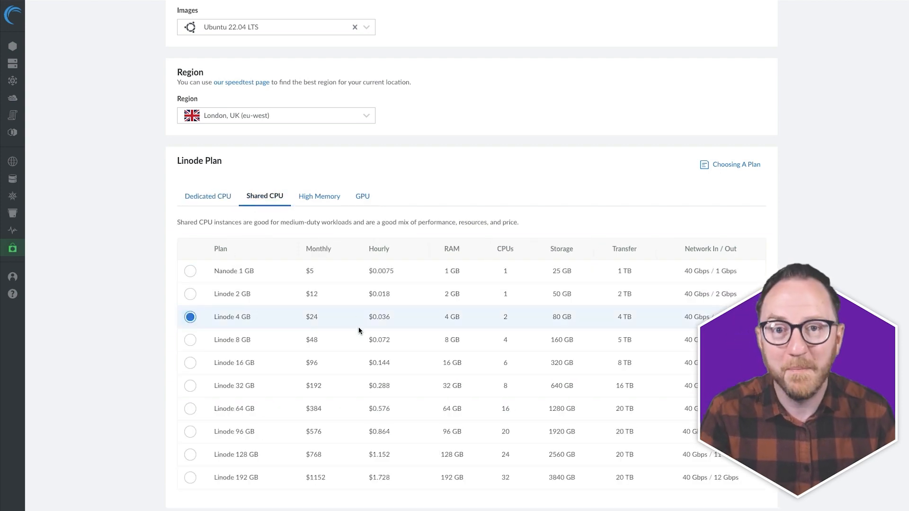
pyautogui.scroll(-3, 240, 433)
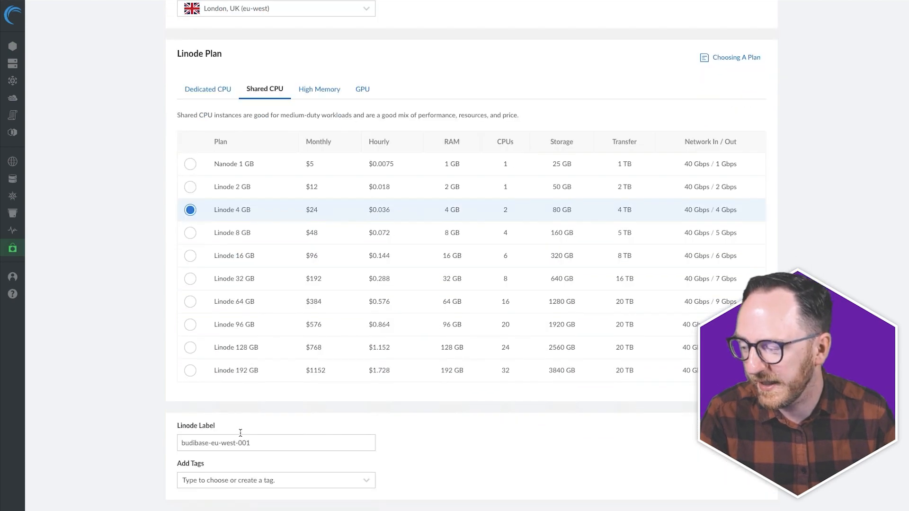
pyautogui.moveTo(236, 393); pyautogui.dragTo(251, 394)
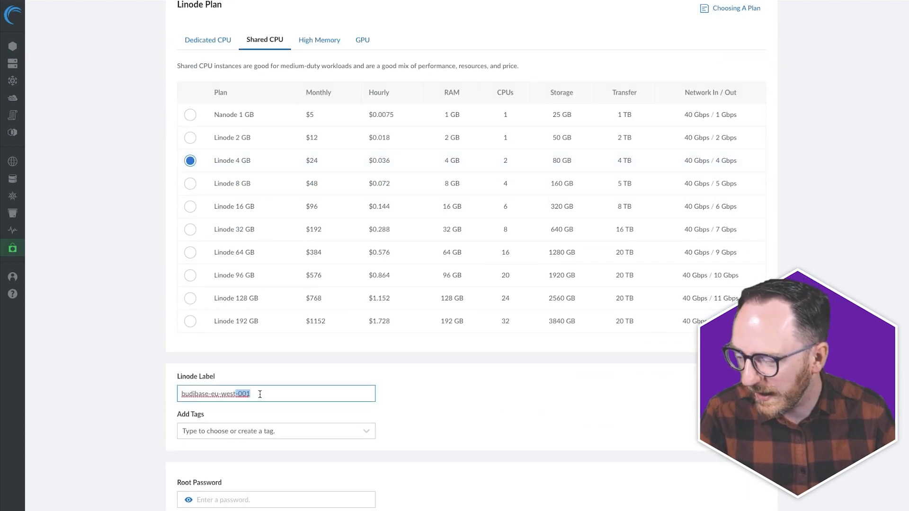
pyautogui.scroll(-4, 262, 405)
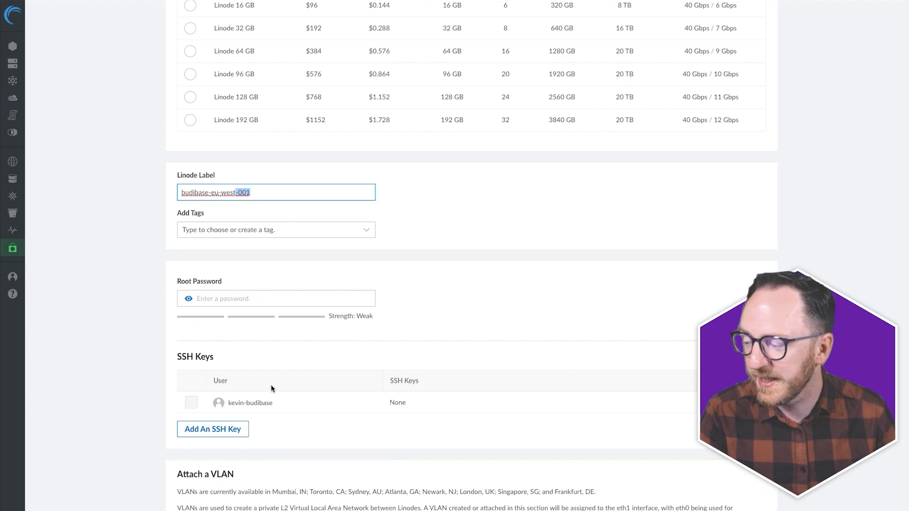
pyautogui.scroll(-5, 272, 384)
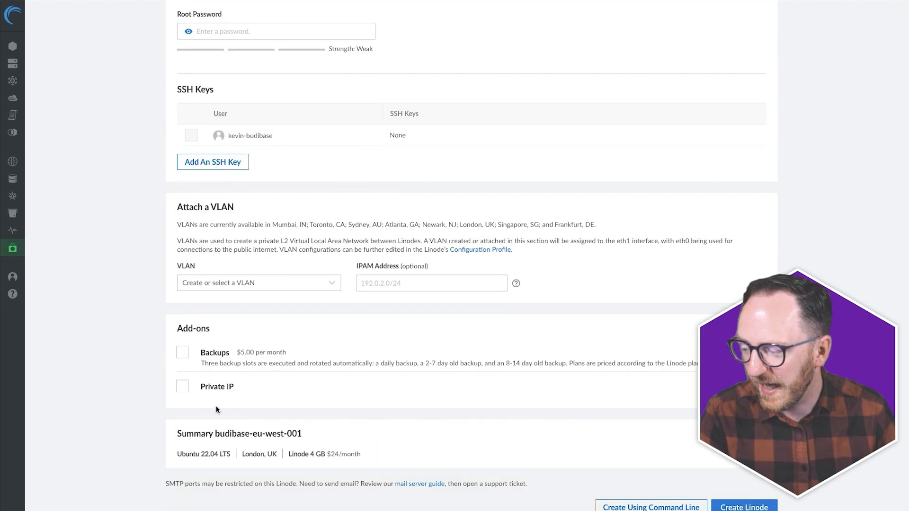
pyautogui.scroll(-1, 211, 387)
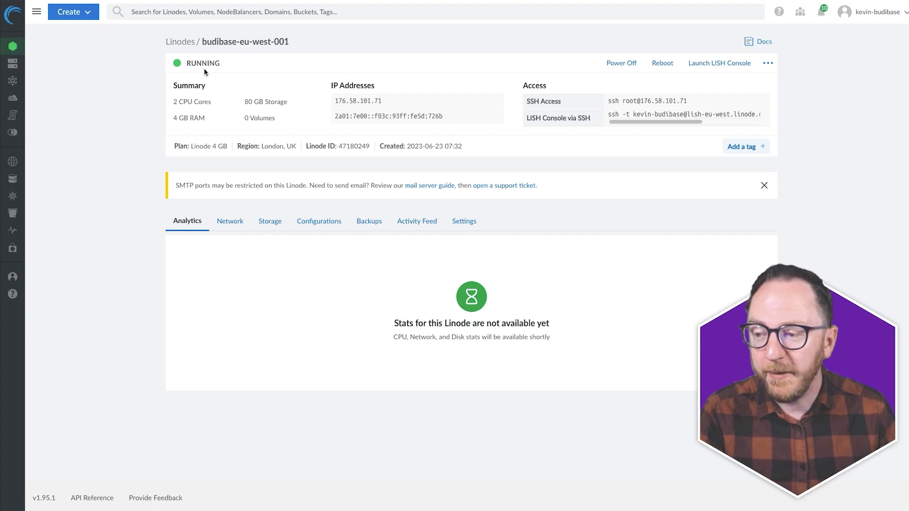
# - Watch budibase-eu-west-001's Budibase install output in the LISH console, then close it
pyautogui.click(712, 66)
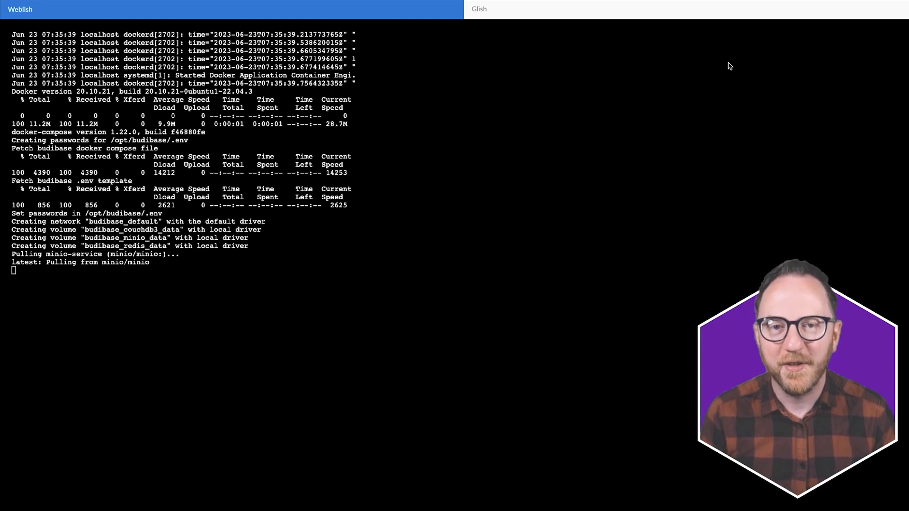
pyautogui.press('super+w')
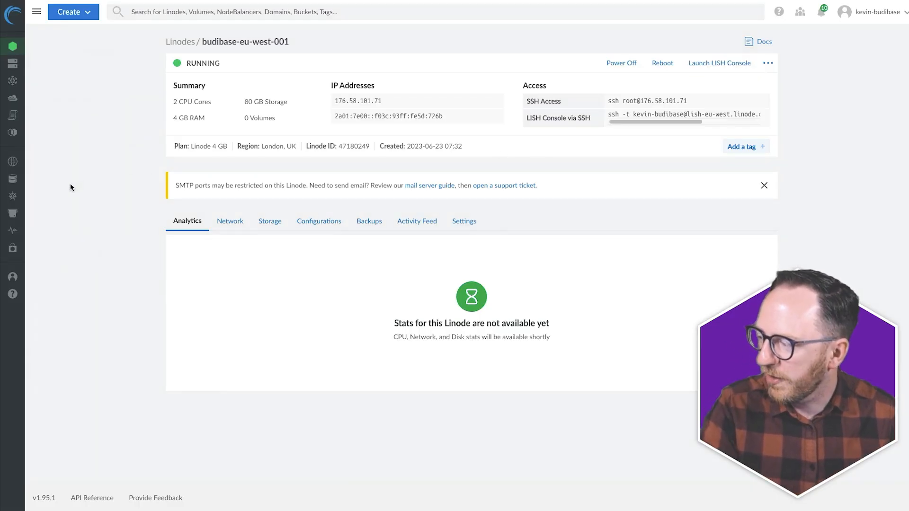
# - Start a new database cluster named bb-cluster using PostgreSQL v14.6
pyautogui.click(28, 183)
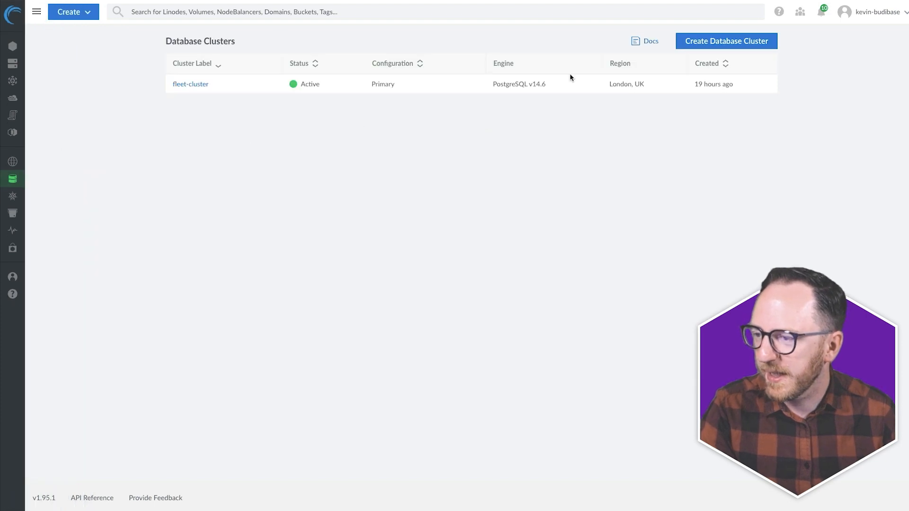
pyautogui.click(720, 44)
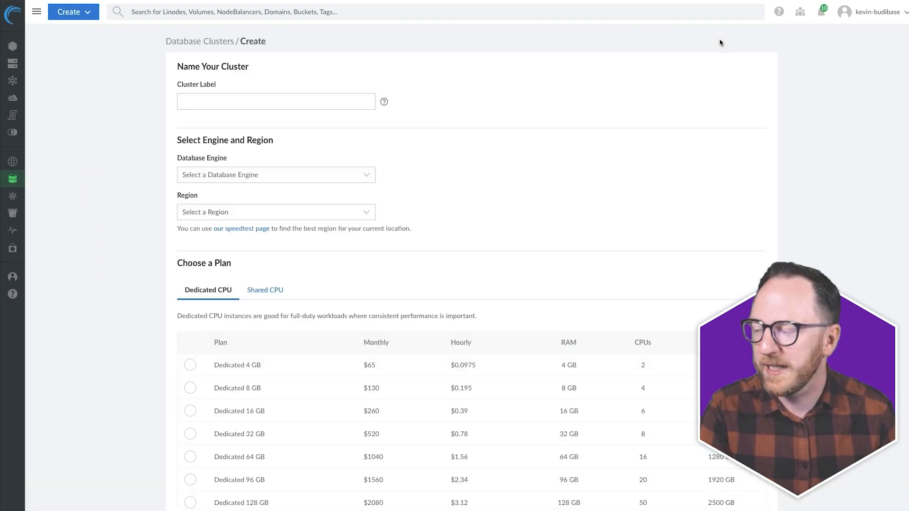
pyautogui.click(274, 106)
pyautogui.write('bb-cluster')
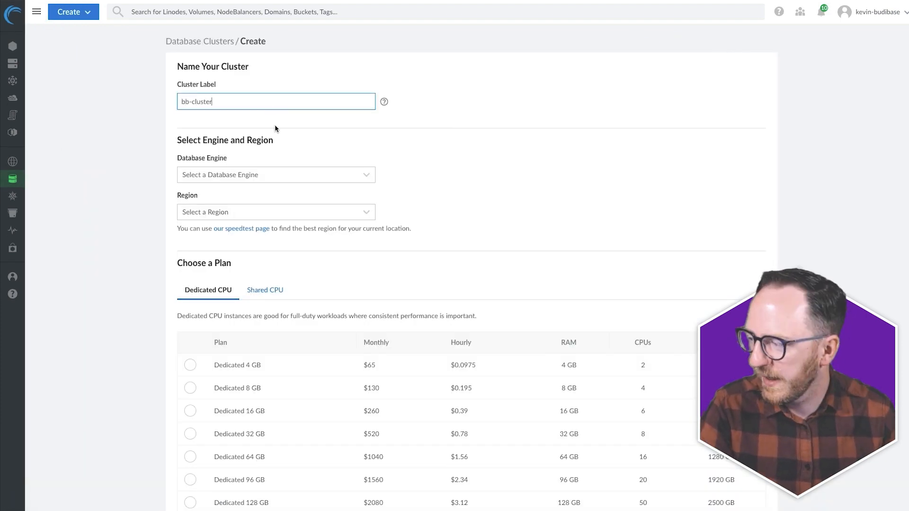
pyautogui.click(268, 180)
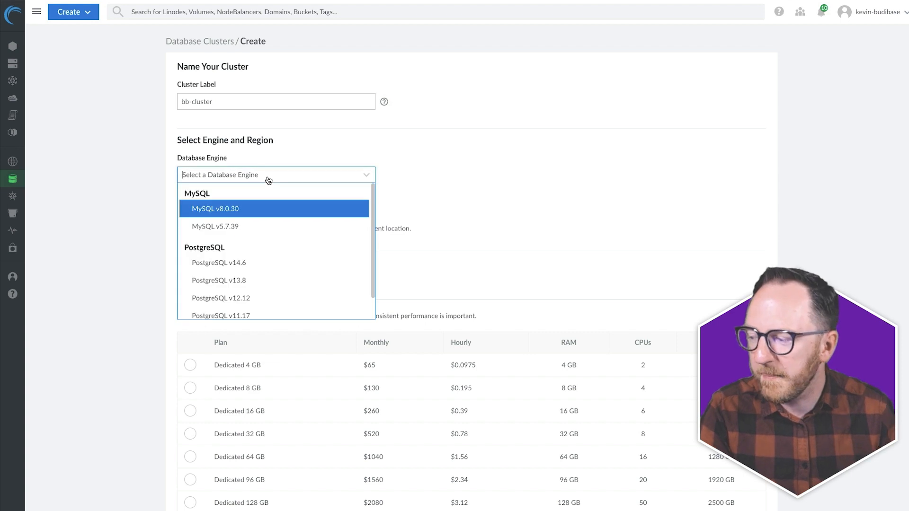
pyautogui.click(207, 265)
# - Put the cluster in London, UK on the shared Linode 4 GB plan and create it
pyautogui.click(192, 216)
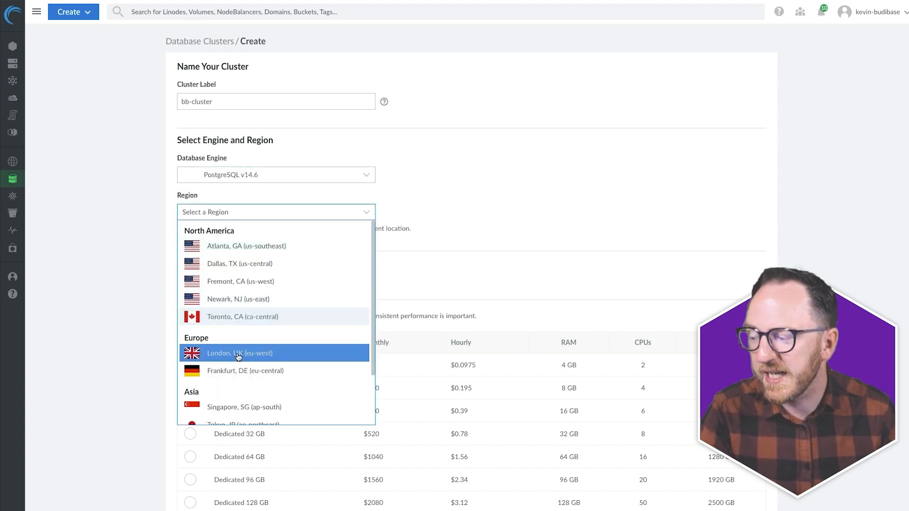
pyautogui.click(185, 353)
pyautogui.scroll(-2, 239, 343)
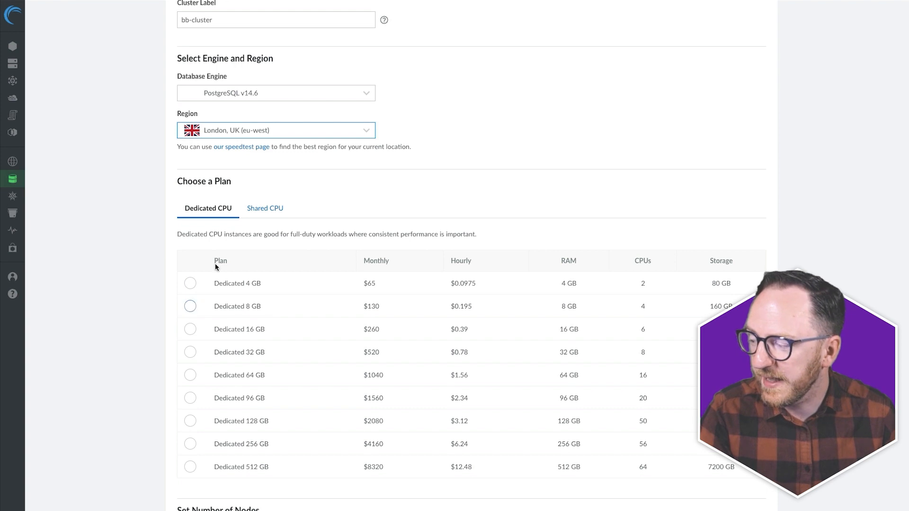
pyautogui.click(268, 209)
pyautogui.click(190, 329)
pyautogui.scroll(-6, 186, 308)
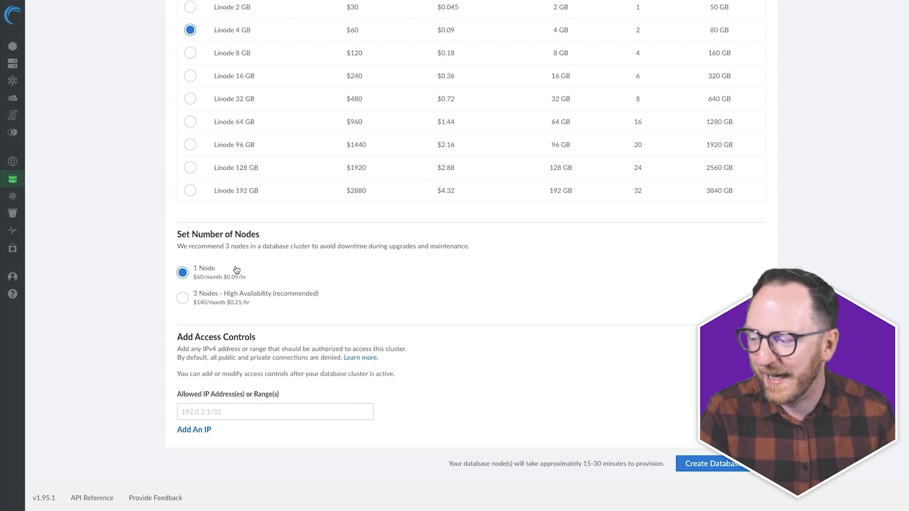
pyautogui.click(350, 412)
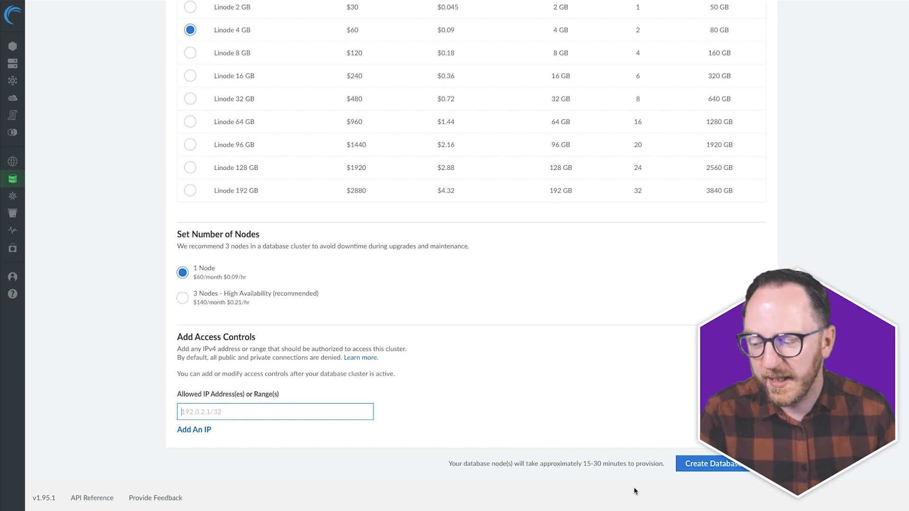
pyautogui.click(684, 467)
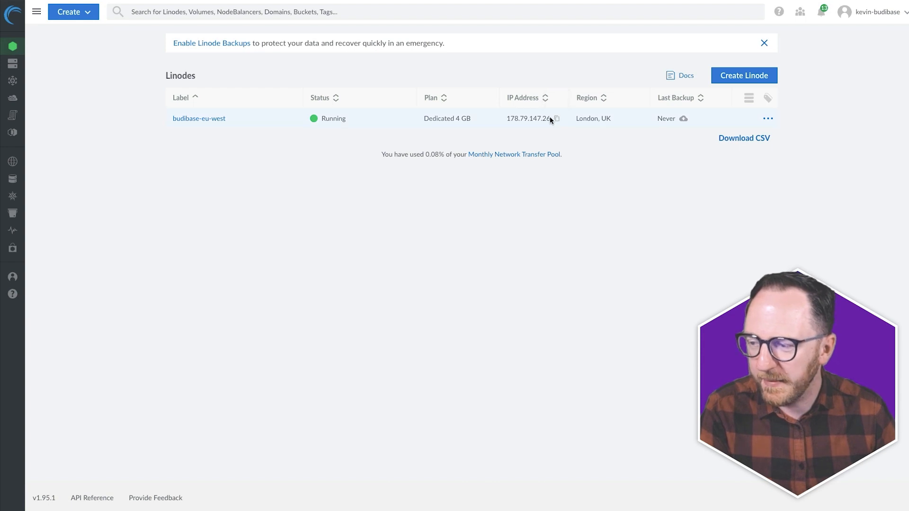
# - Add the server's IP 178.79.147.26 to fleet-cluster's allowed IP addresses
pyautogui.click(556, 119)
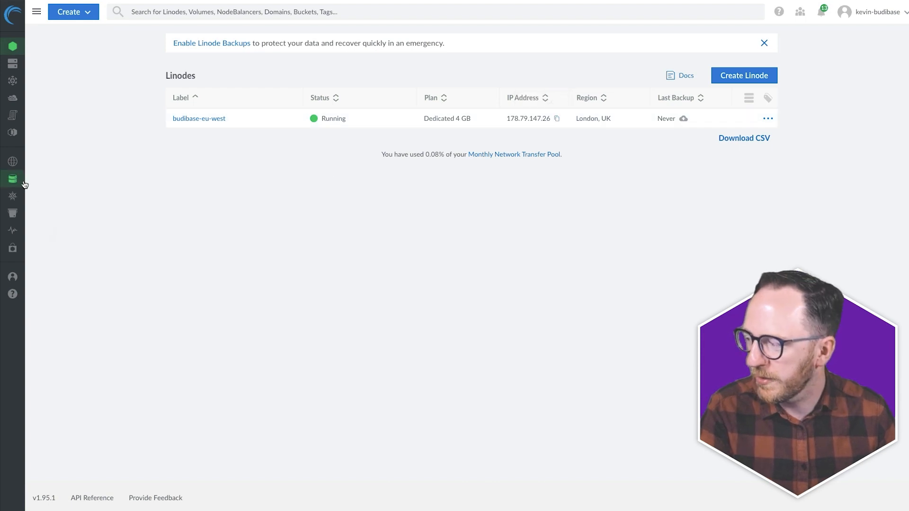
pyautogui.click(69, 184)
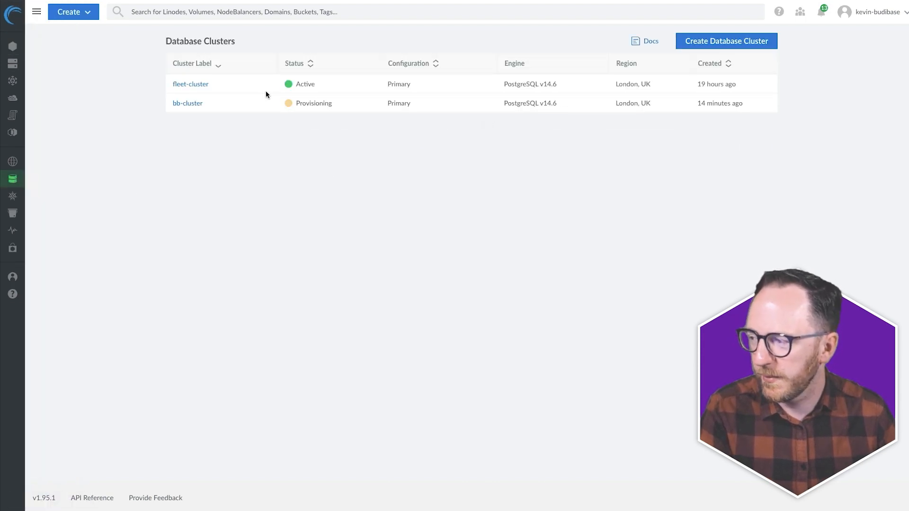
pyautogui.click(180, 86)
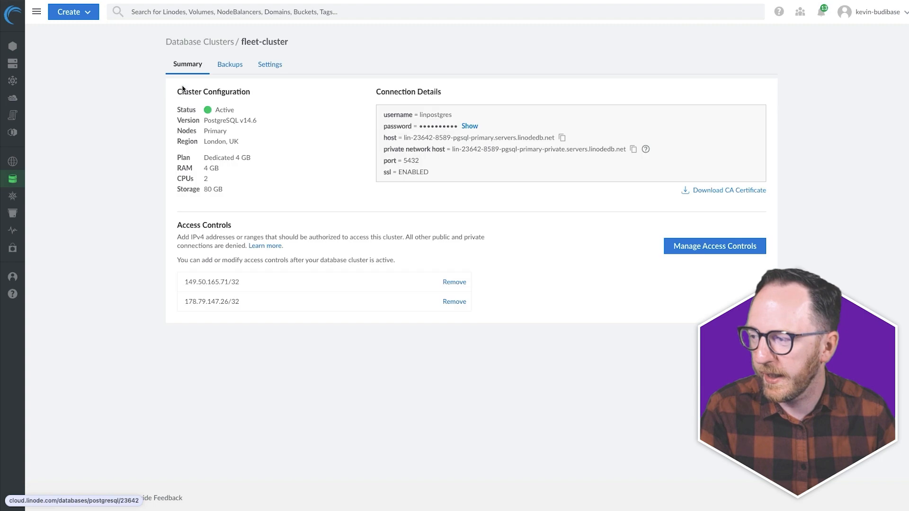
pyautogui.click(689, 252)
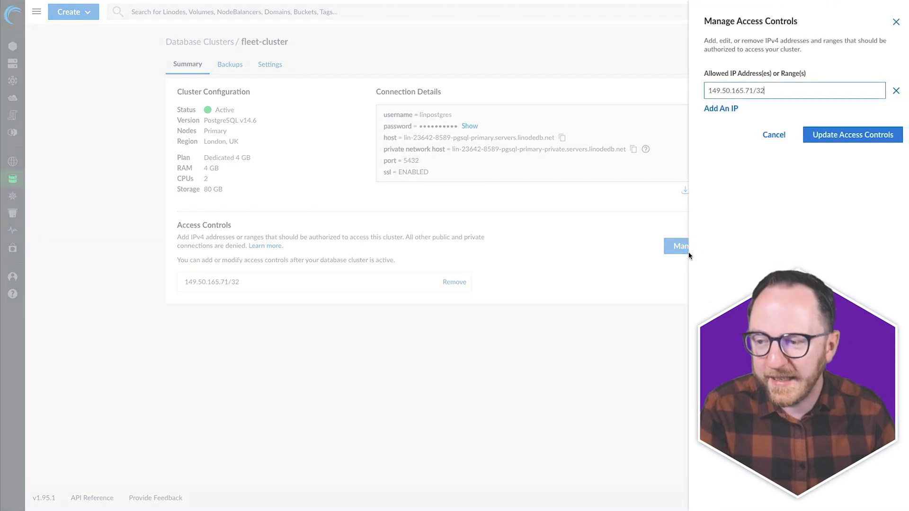
pyautogui.click(715, 109)
pyautogui.hotkey('ctrl', 'v')
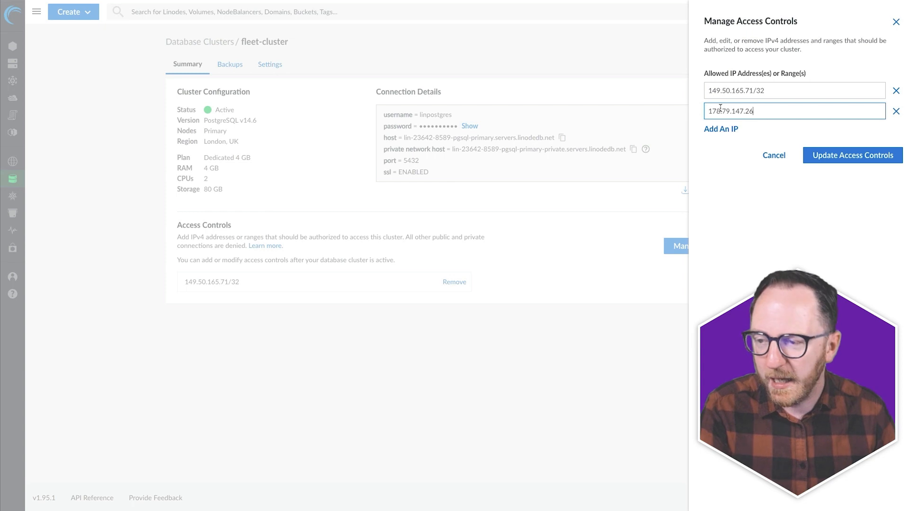
pyautogui.click(845, 156)
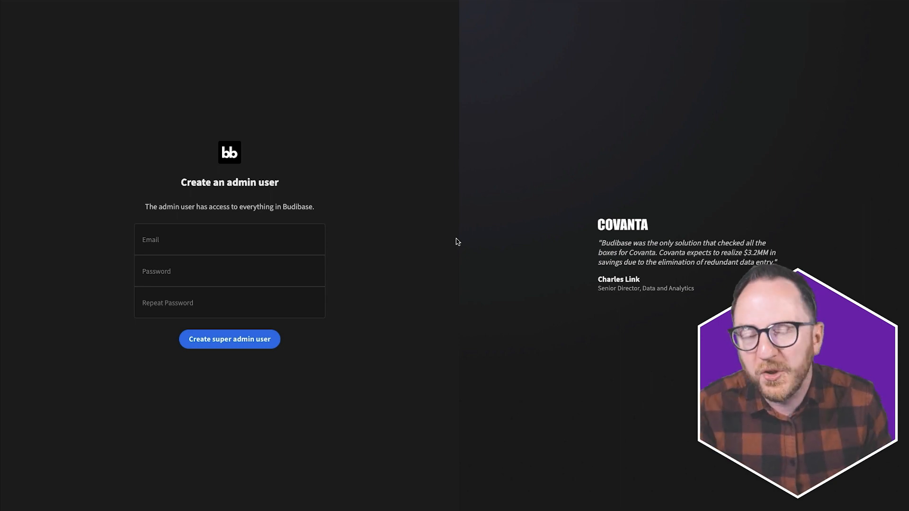
# - Create the super admin user with an e-mail address and repeated password
pyautogui.click(266, 239)
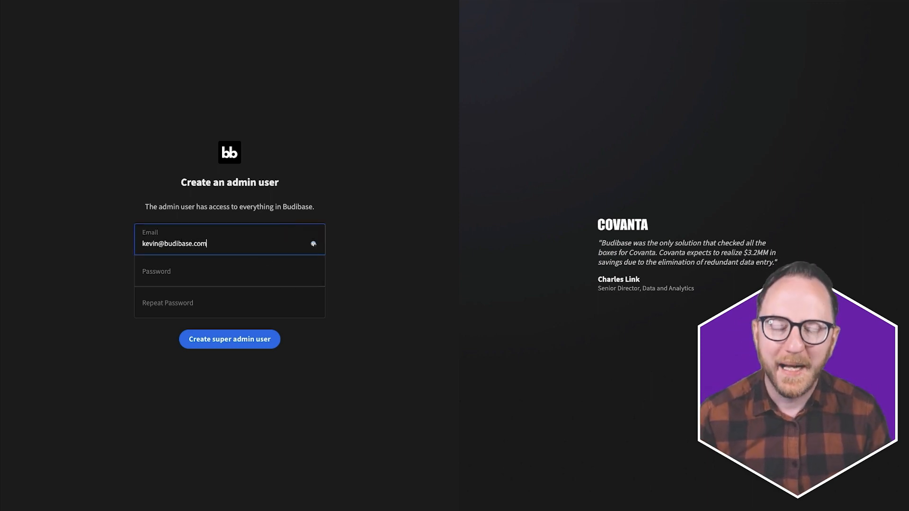
pyautogui.press('Tab')
pyautogui.write('•••••••••••')
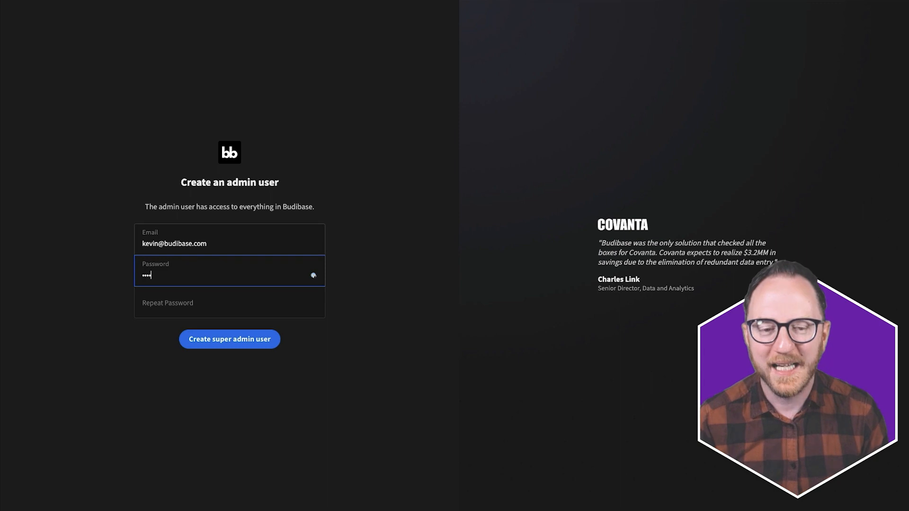
pyautogui.press('Tab')
pyautogui.write('•••••••••••')
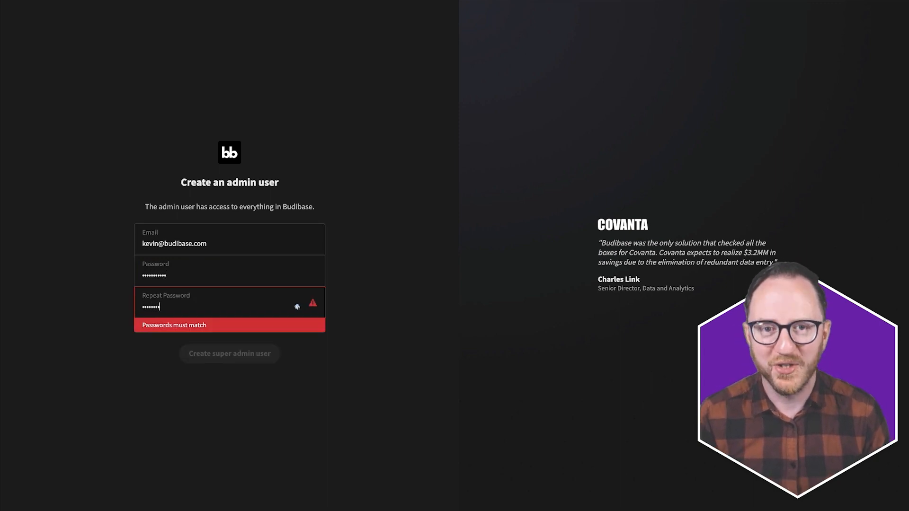
pyautogui.click(261, 339)
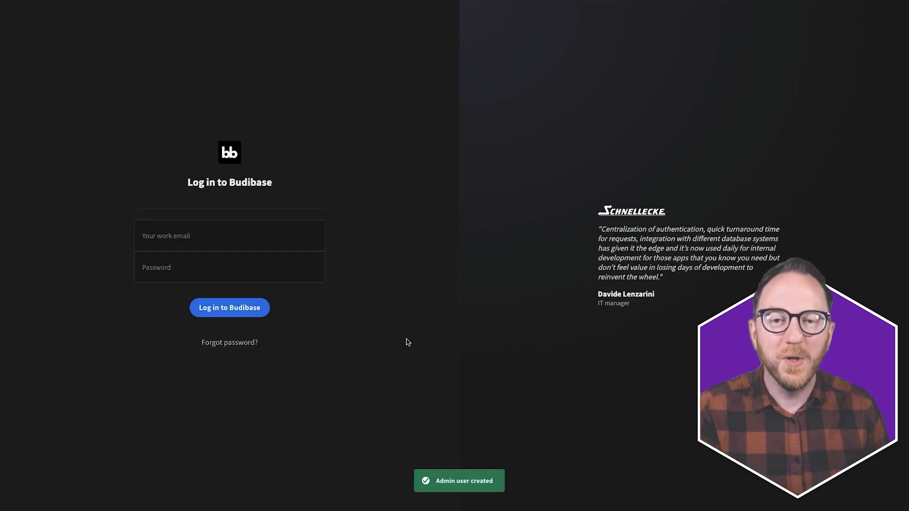
# - Log in with the new admin e-mail and password
pyautogui.click(313, 239)
pyautogui.click(313, 270)
pyautogui.write('••••••••')
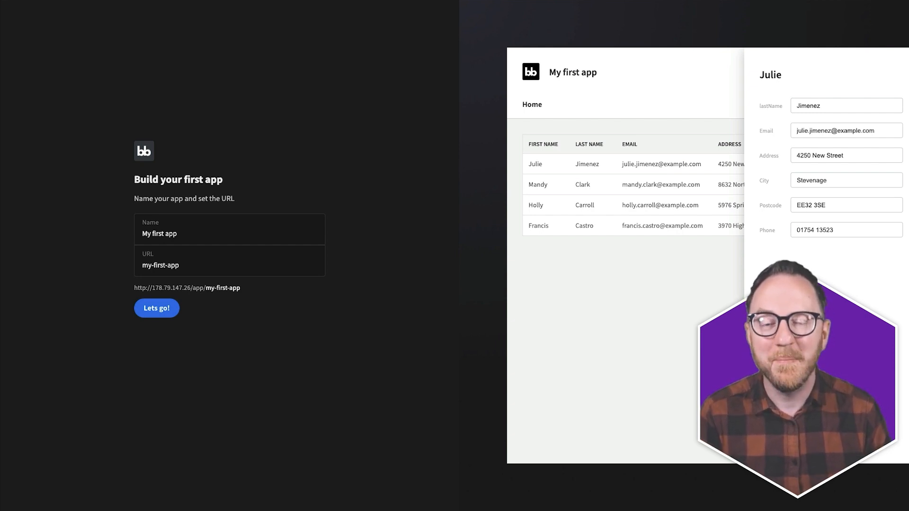
# - Rename the app from 'My first app' to 'Fleet Management' and create it
pyautogui.doubleClick(156, 233)
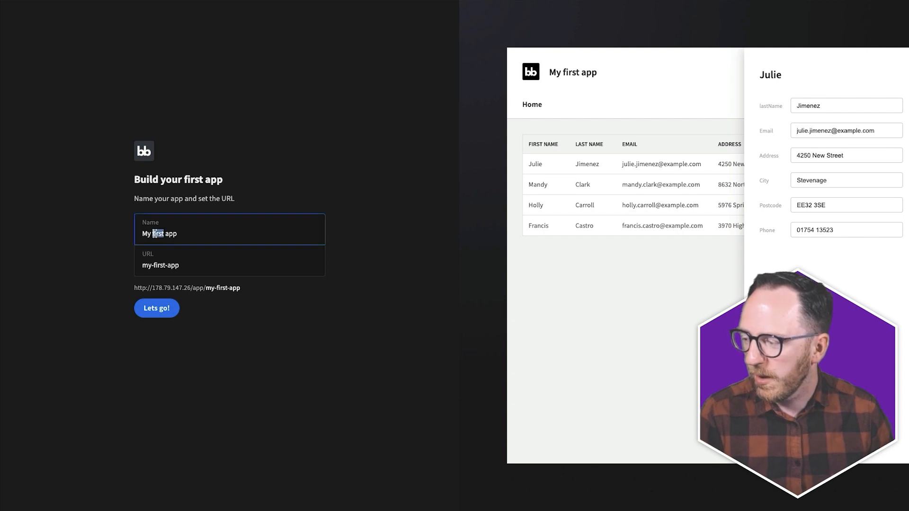
pyautogui.hotkey('ctrl', 'a')
pyautogui.write('Fl')
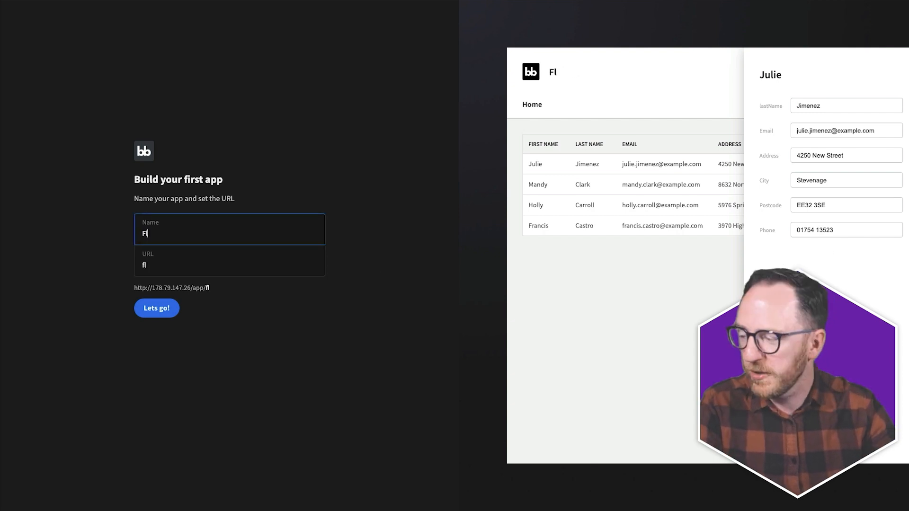
pyautogui.write('eet Managem')
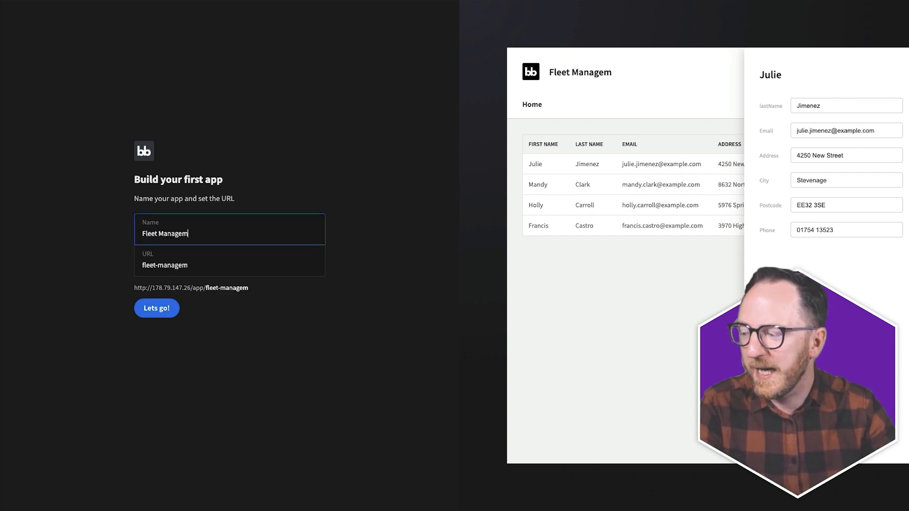
pyautogui.write('ent')
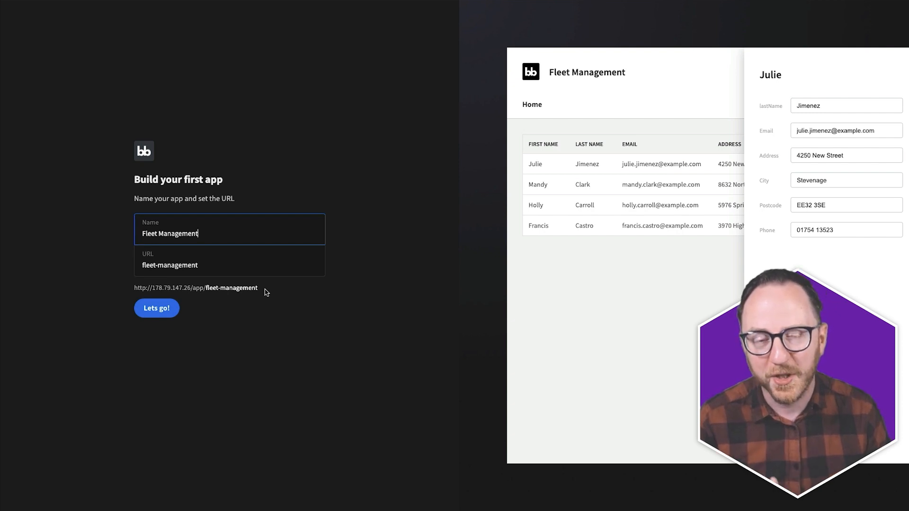
pyautogui.click(163, 312)
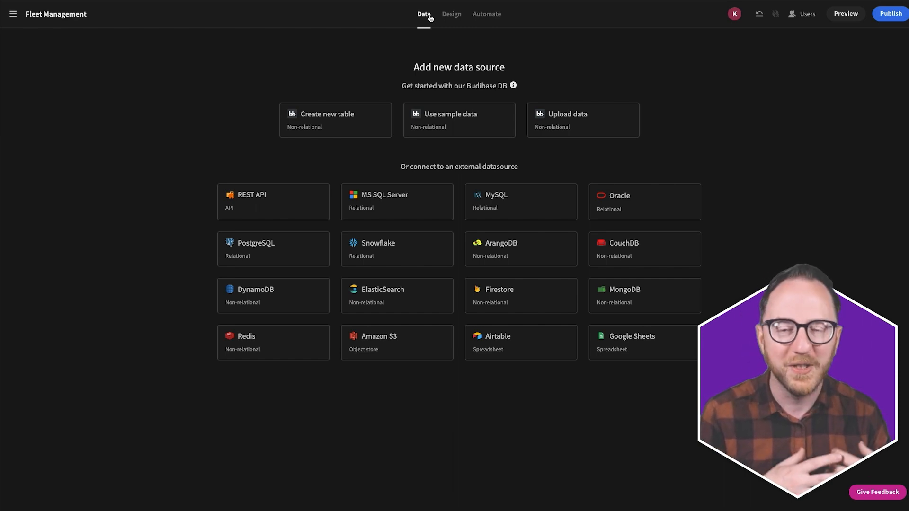
# - Browse the Design and Automate sections, then check and close the Users access roles
pyautogui.click(451, 14)
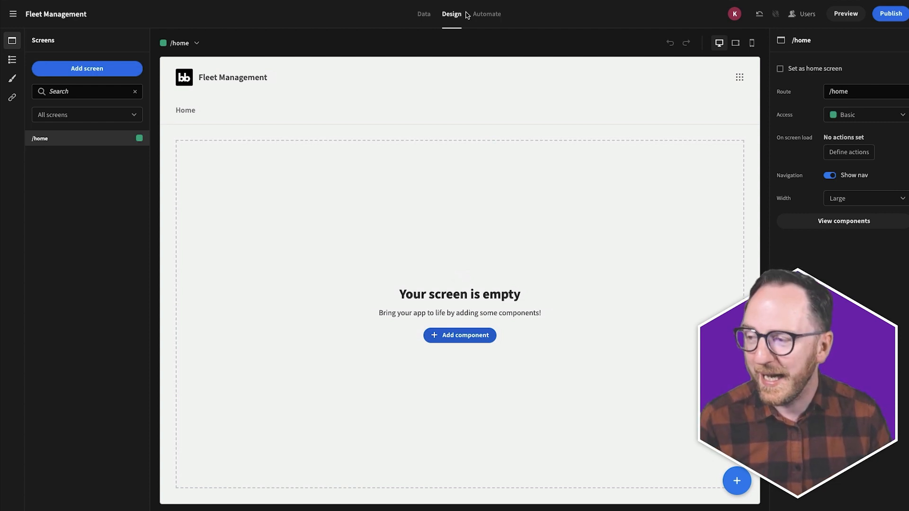
pyautogui.click(477, 18)
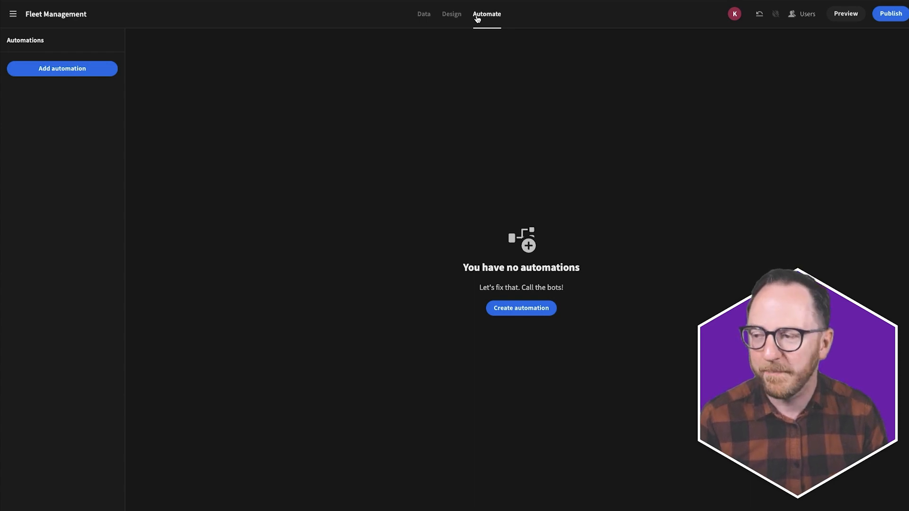
pyautogui.click(807, 14)
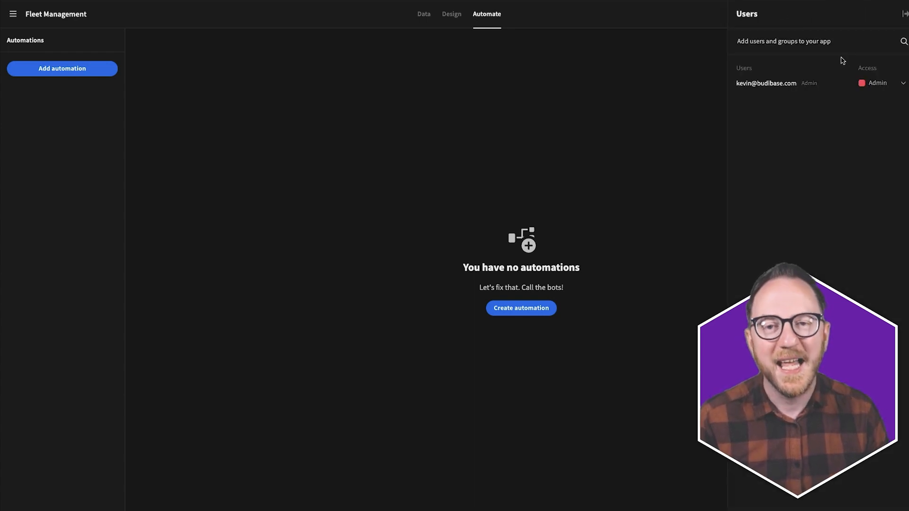
pyautogui.click(875, 83)
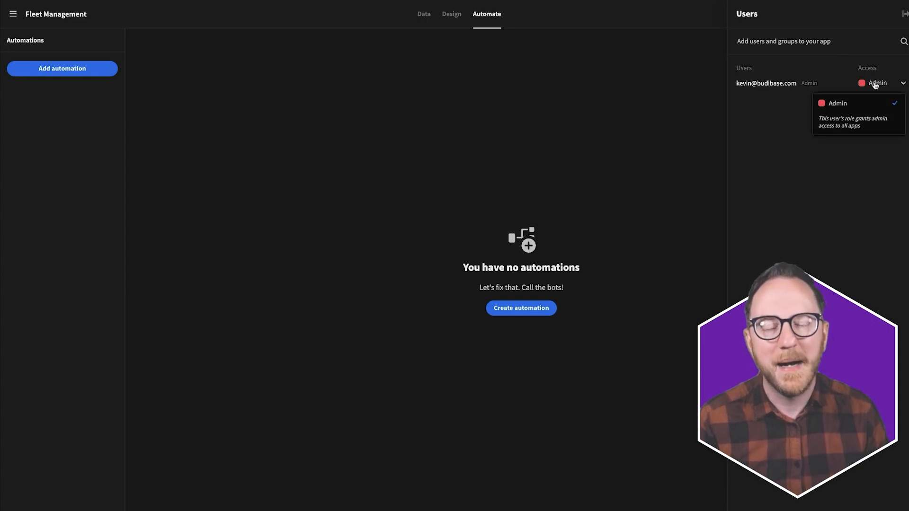
pyautogui.click(875, 83)
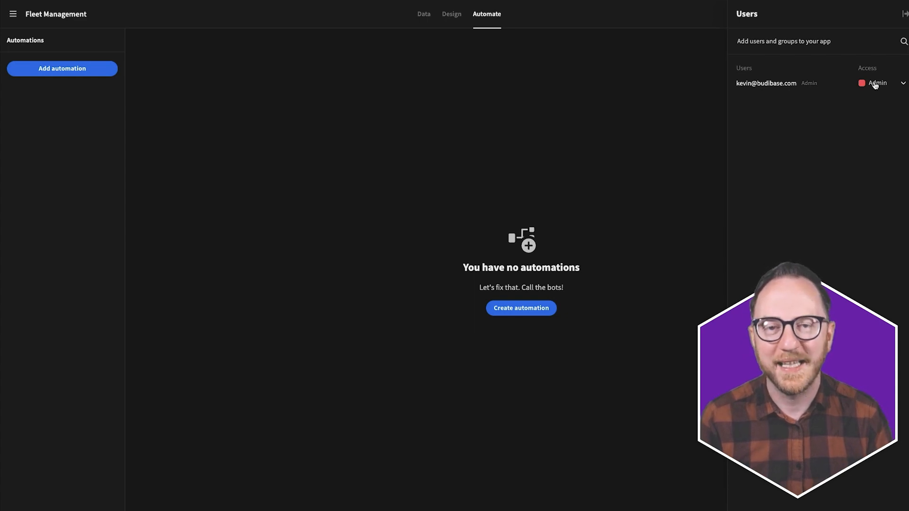
pyautogui.click(629, 129)
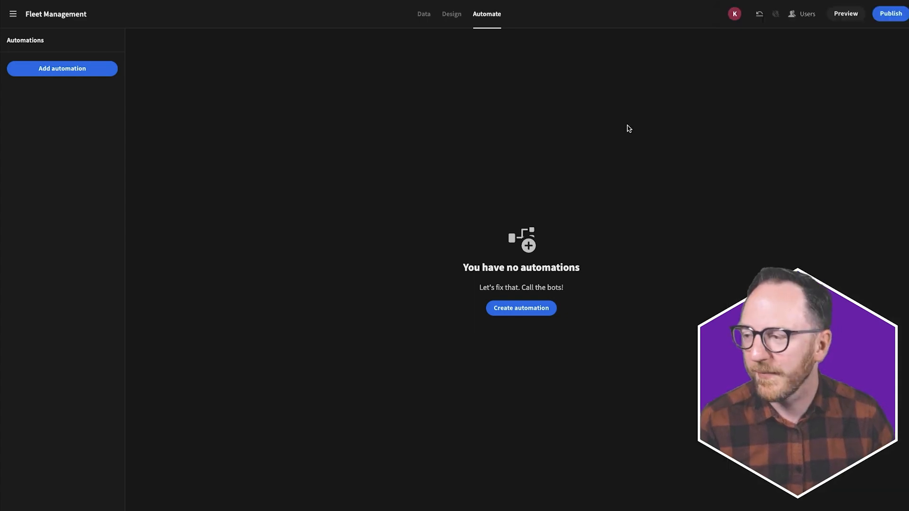
# - Start a PostgreSQL data source with Host lin-23642-8589-pgsql-primary.servers.linodedb.net
pyautogui.click(419, 16)
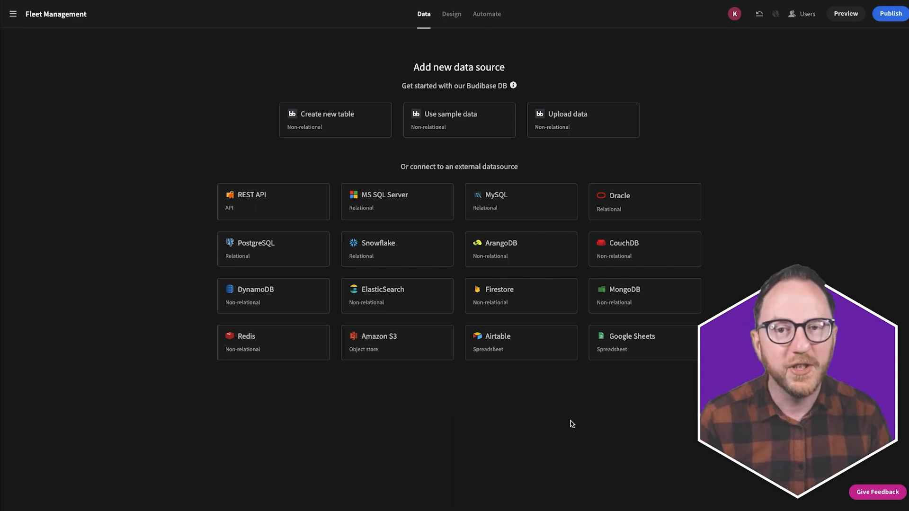
pyautogui.click(244, 254)
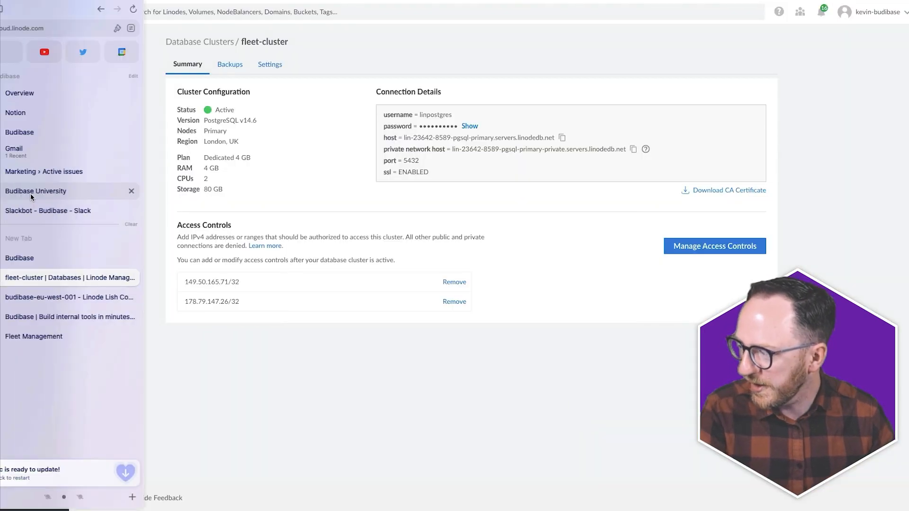
pyautogui.click(562, 138)
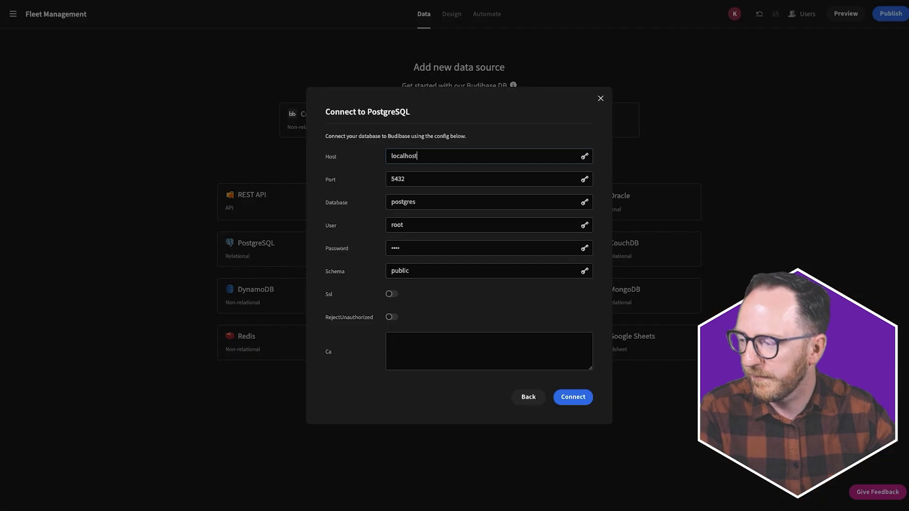
pyautogui.click(530, 151)
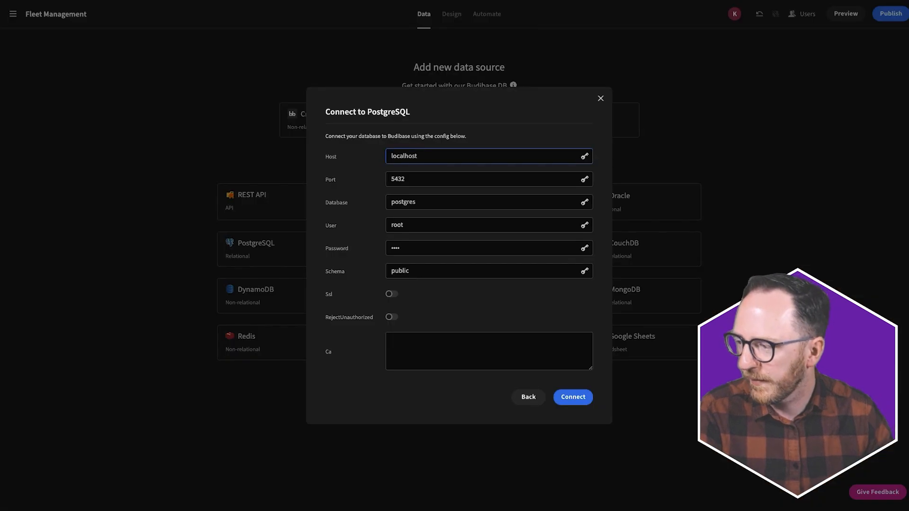
pyautogui.tripleClick(519, 151)
pyautogui.hotkey('ctrl', 'v')
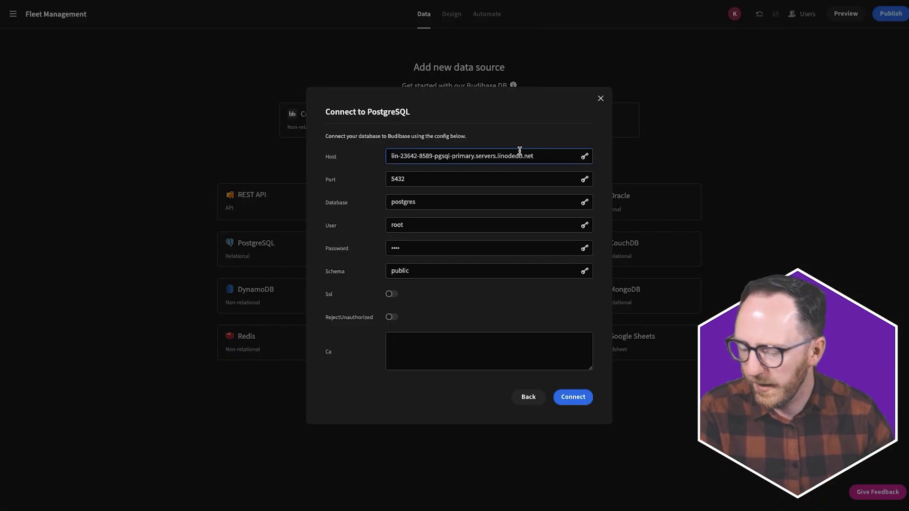
pyautogui.click(446, 202)
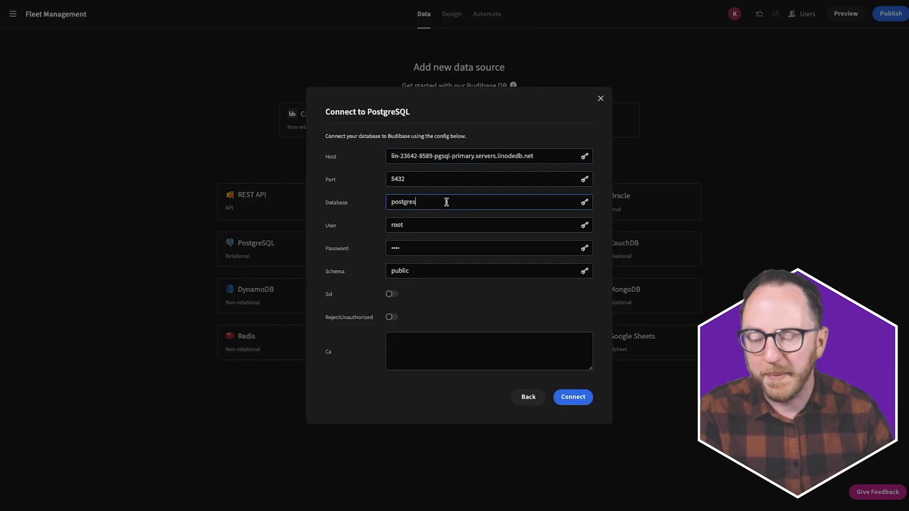
# - Copy the Linode cluster's username into the PostgreSQL connection's User field
pyautogui.press('super+t')
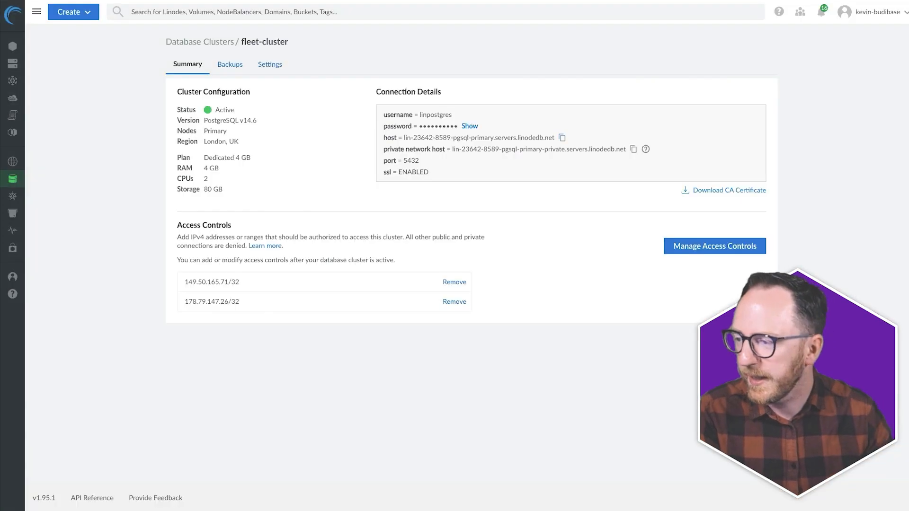
pyautogui.doubleClick(442, 115)
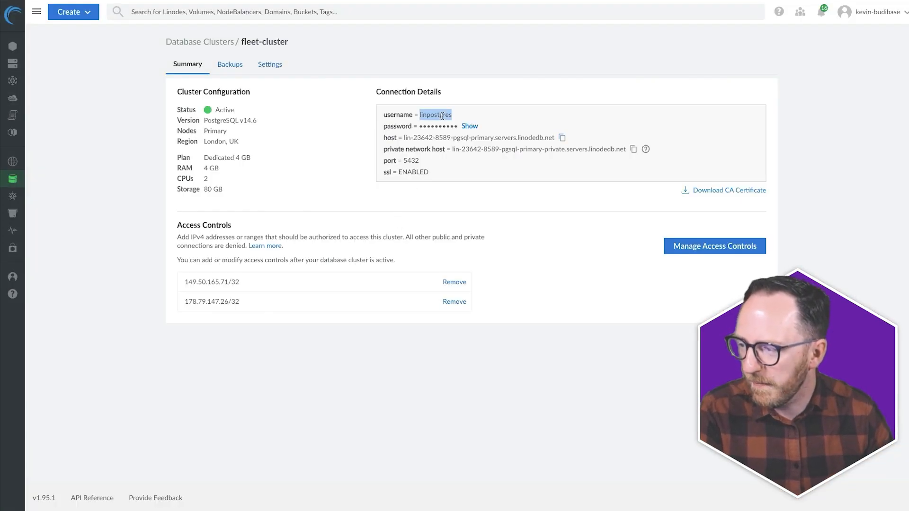
pyautogui.press('super+t')
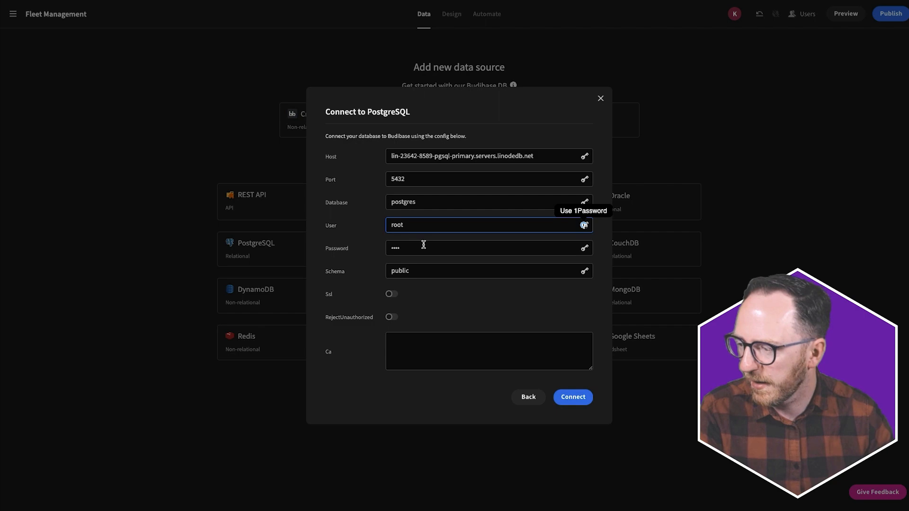
pyautogui.doubleClick(429, 226)
pyautogui.press('super+v')
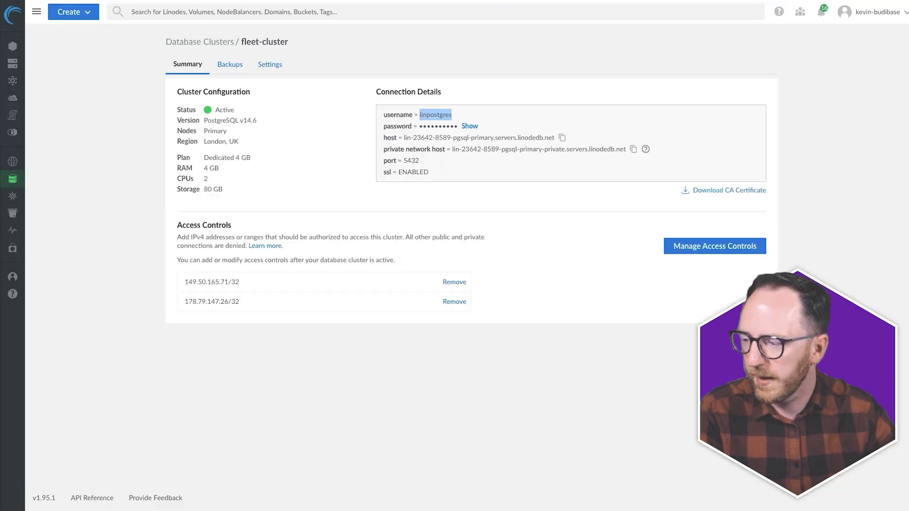
# - Reveal the cluster's password in Linode and paste it into the Password field
pyautogui.click(469, 126)
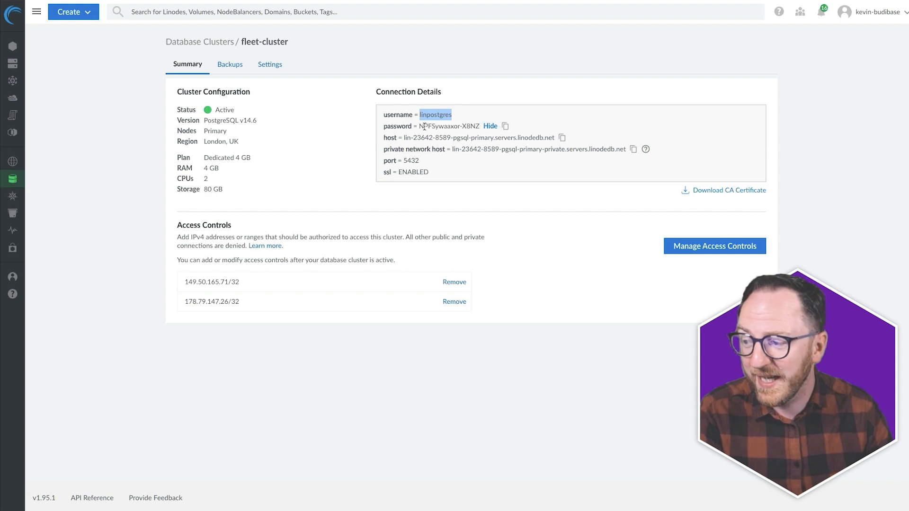
pyautogui.moveTo(420, 127); pyautogui.dragTo(478, 127)
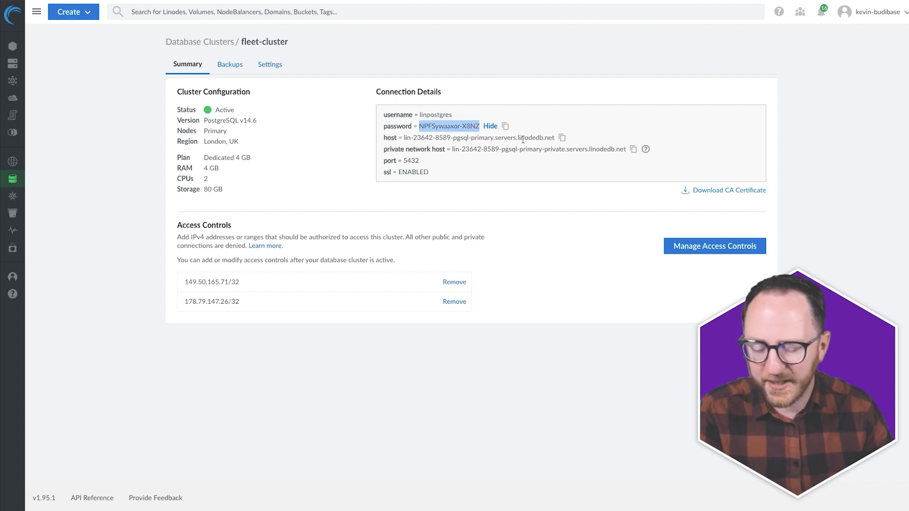
pyautogui.hotkey('ctrl', 't')
pyautogui.press('Return')
pyautogui.click(463, 248)
pyautogui.hotkey('ctrl', 'v')
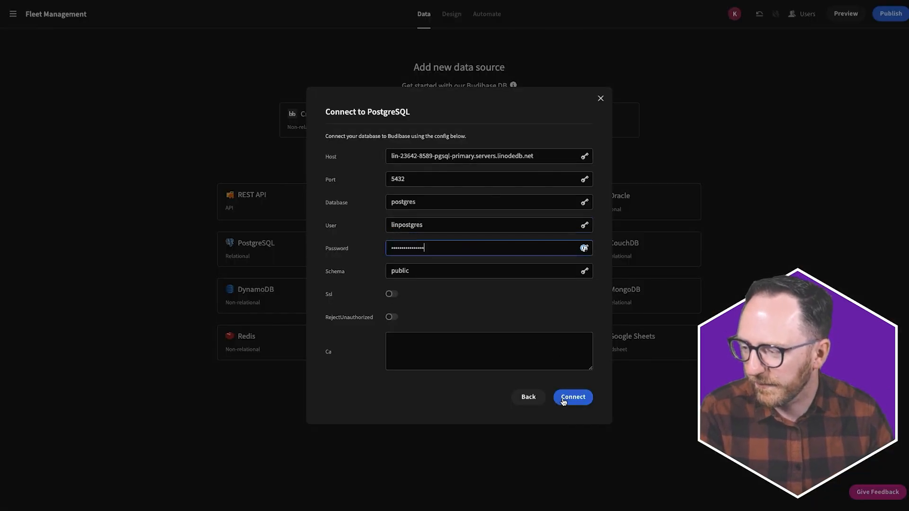
# - Turn on SSL and connect, importing the check_ins, fleet and maintenance_checklists tables
pyautogui.click(390, 295)
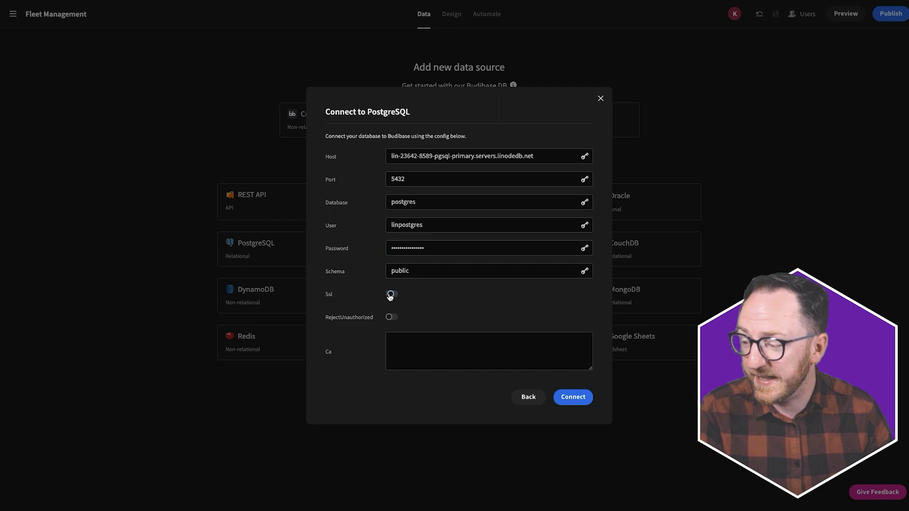
pyautogui.click(564, 398)
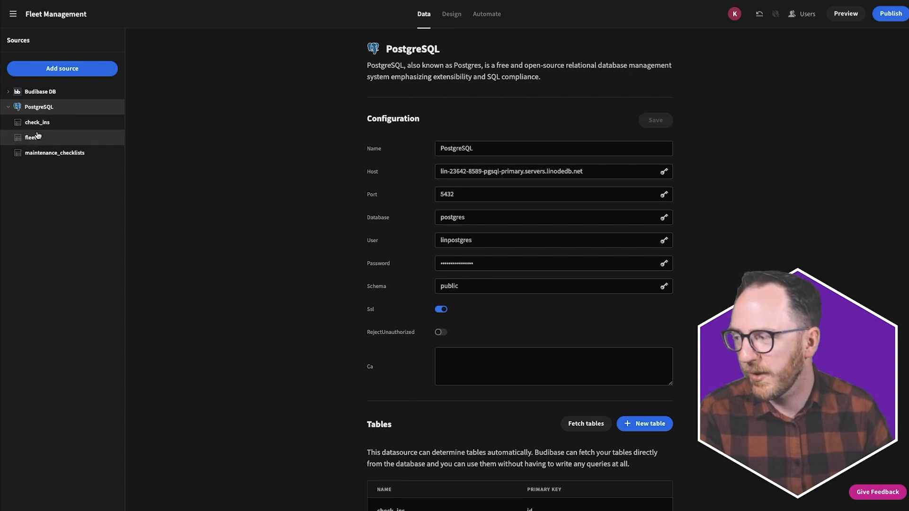
# - Browse the fleet, check_ins and maintenance_checklists table grids, scrolling across their columns
pyautogui.click(41, 142)
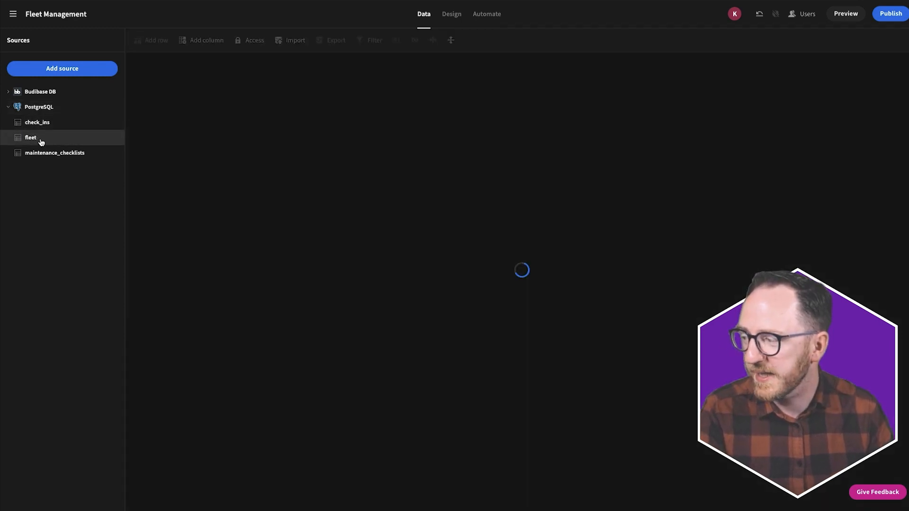
pyautogui.hscroll(15, 428, 176)
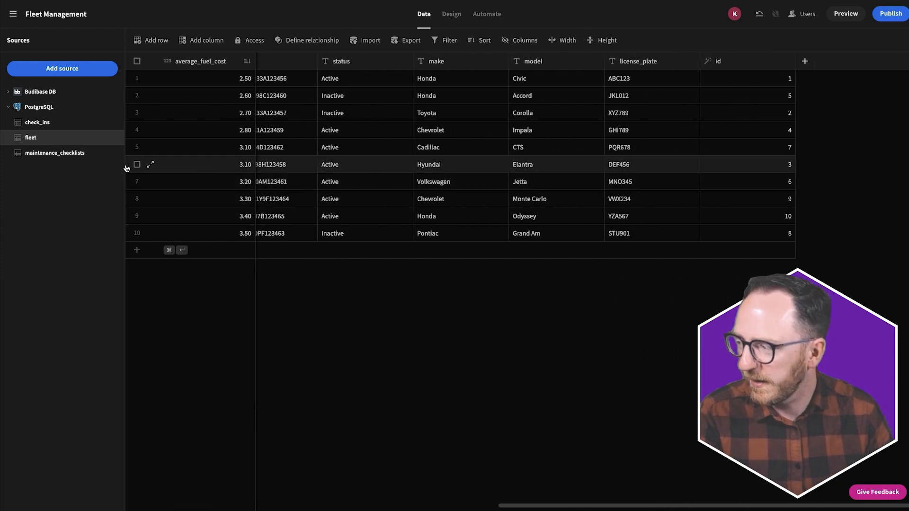
pyautogui.click(64, 125)
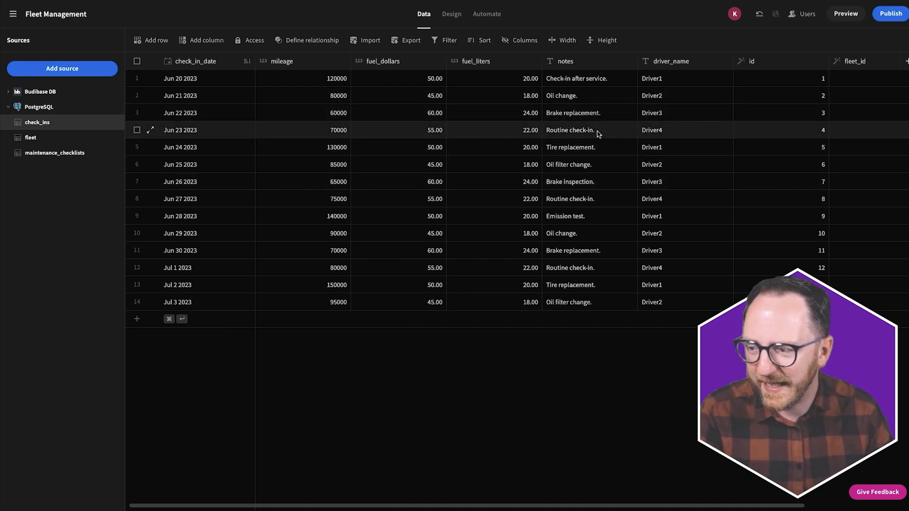
pyautogui.click(60, 157)
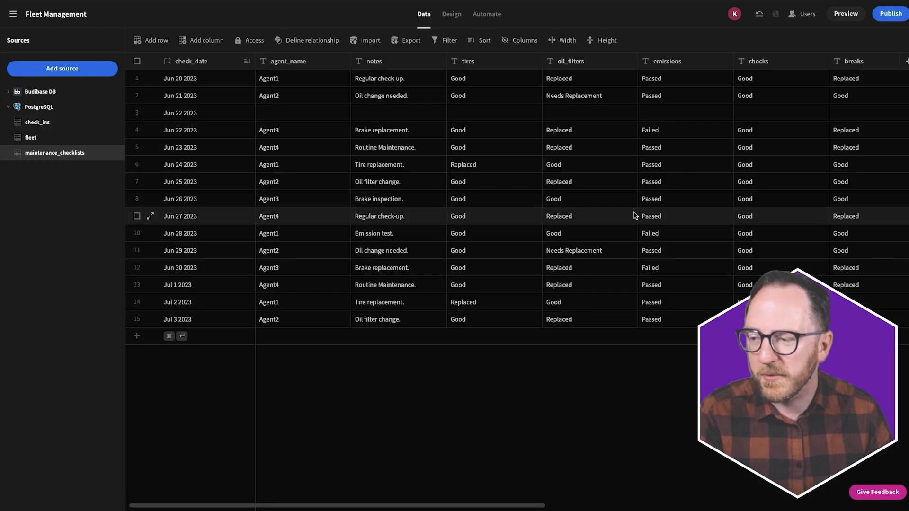
pyautogui.hscroll(10, 721, 193)
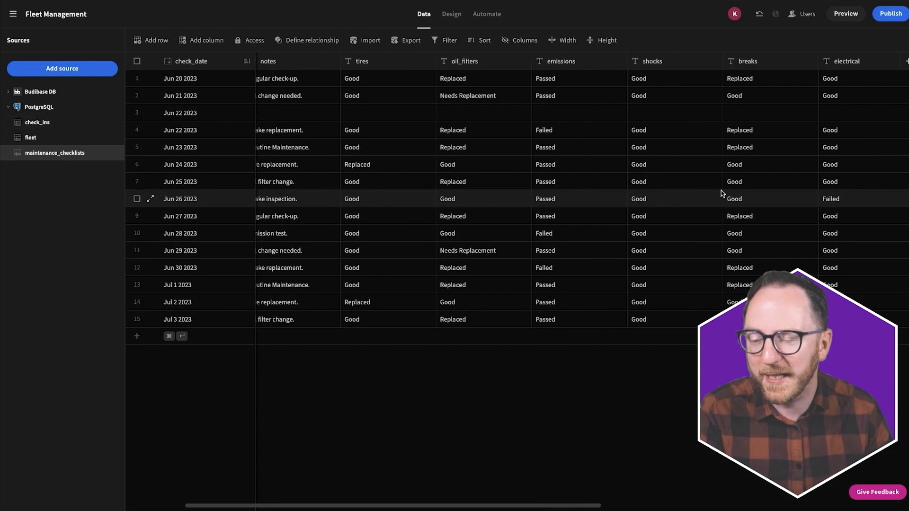
pyautogui.hscroll(5, 721, 193)
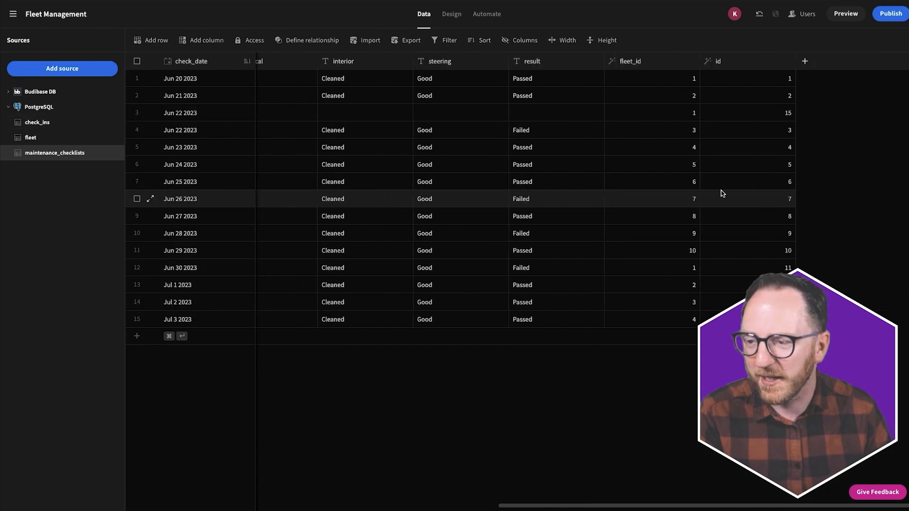
pyautogui.hscroll(-12, 721, 193)
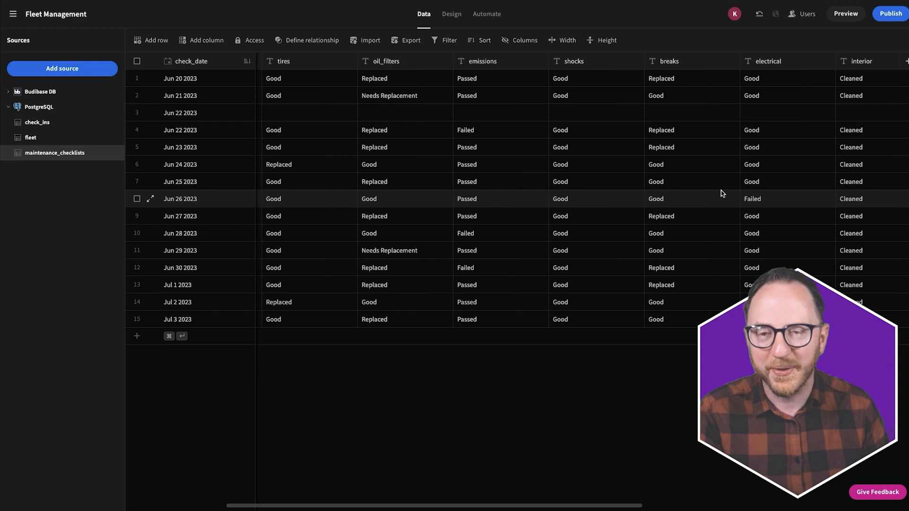
# - In the Design section, start a new List view screen from data
pyautogui.click(452, 15)
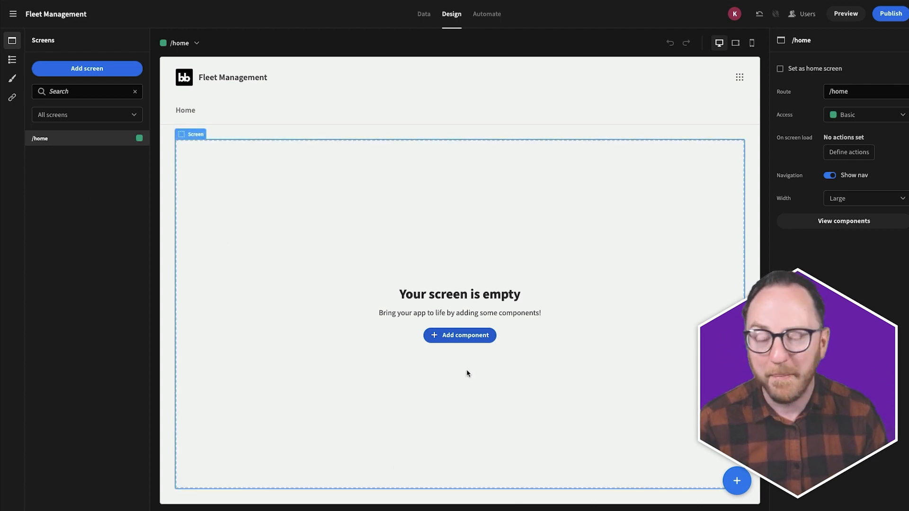
pyautogui.click(72, 71)
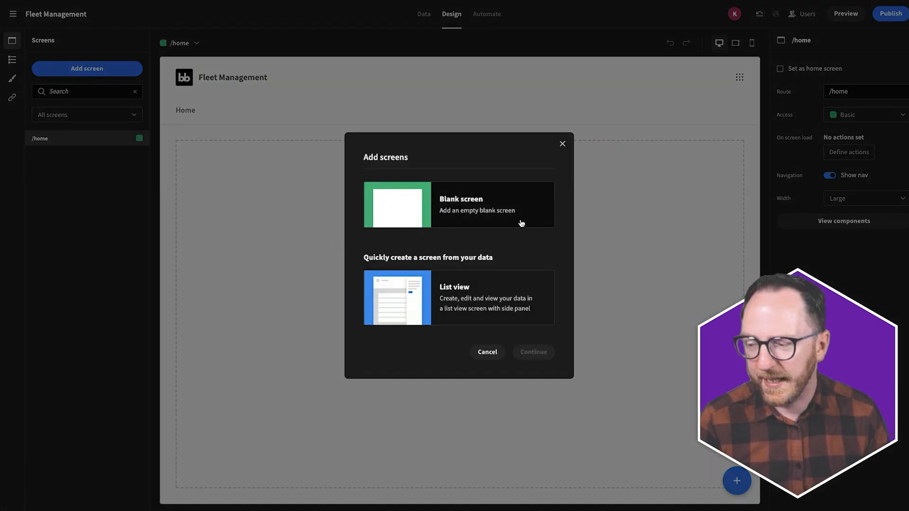
pyautogui.click(409, 307)
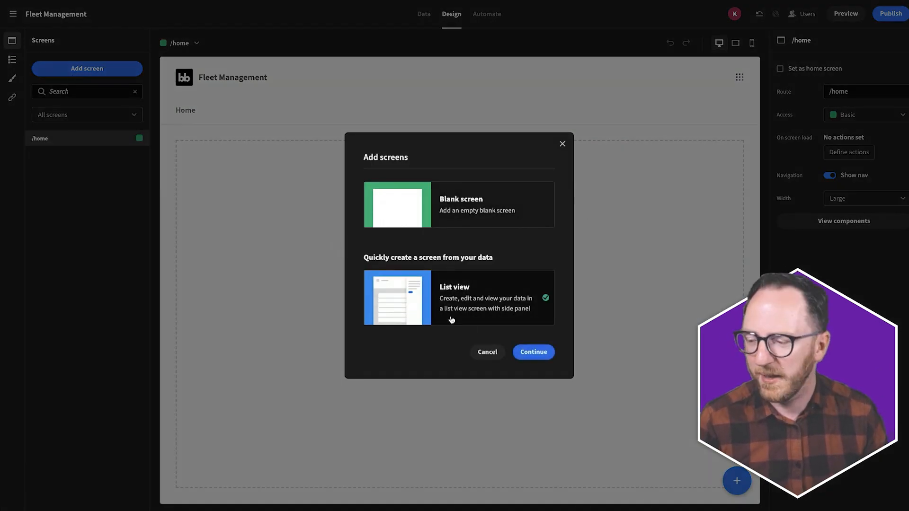
pyautogui.click(534, 352)
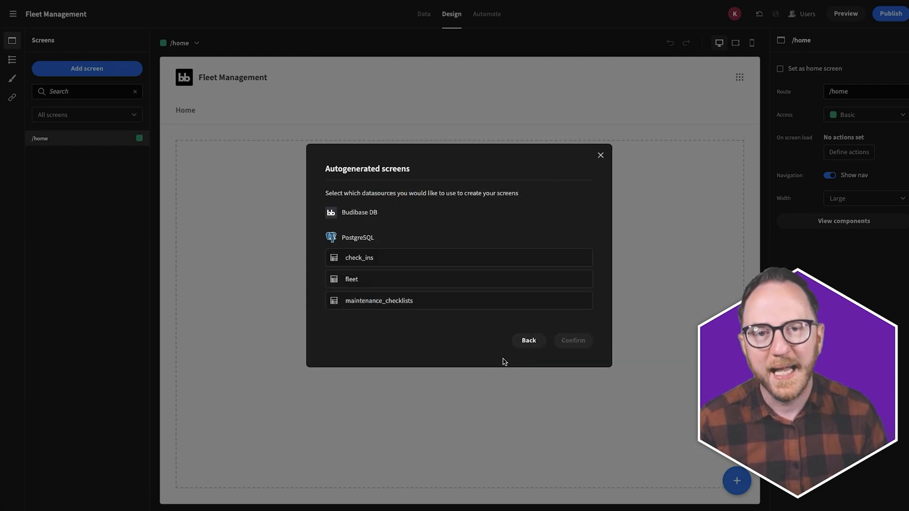
# - Generate screens for all three PostgreSQL tables with Basic access
pyautogui.click(356, 265)
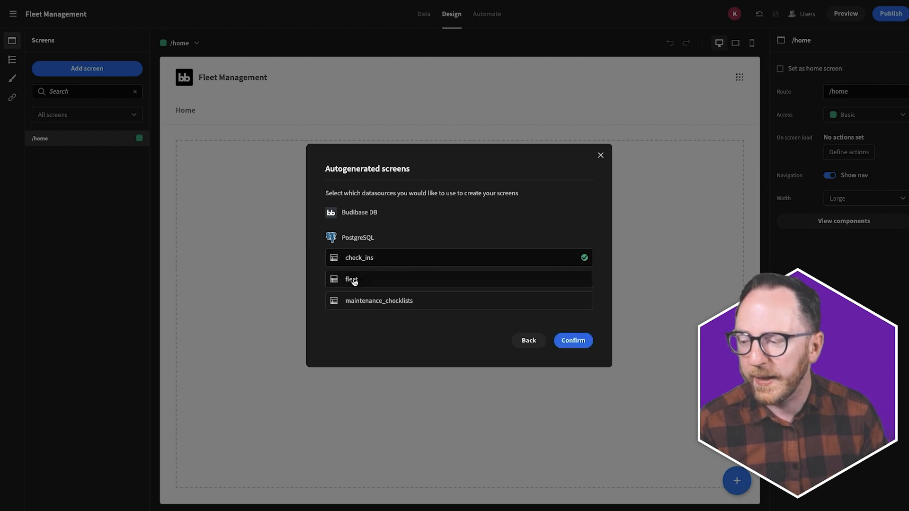
pyautogui.click(350, 306)
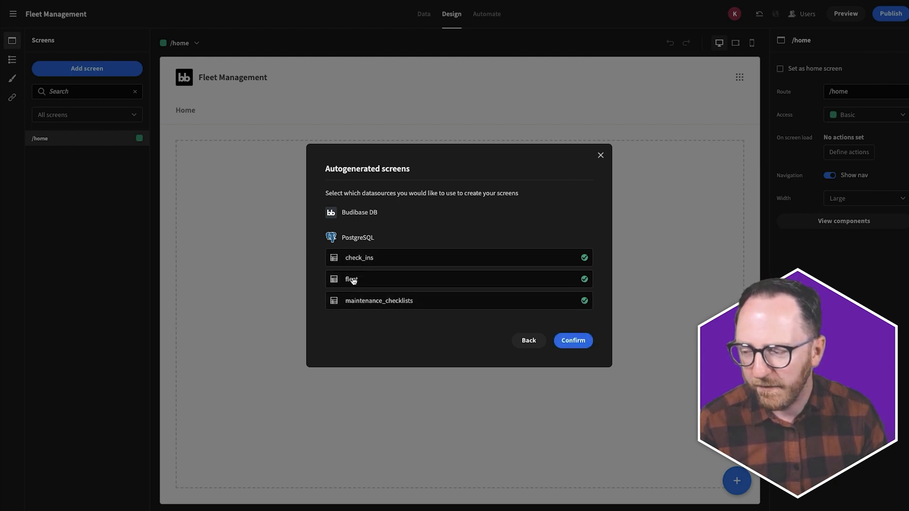
pyautogui.click(563, 340)
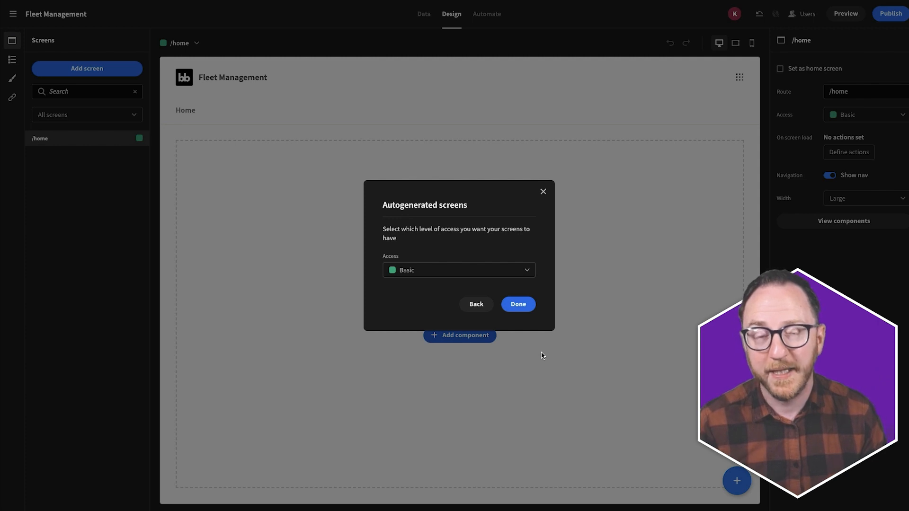
pyautogui.click(430, 270)
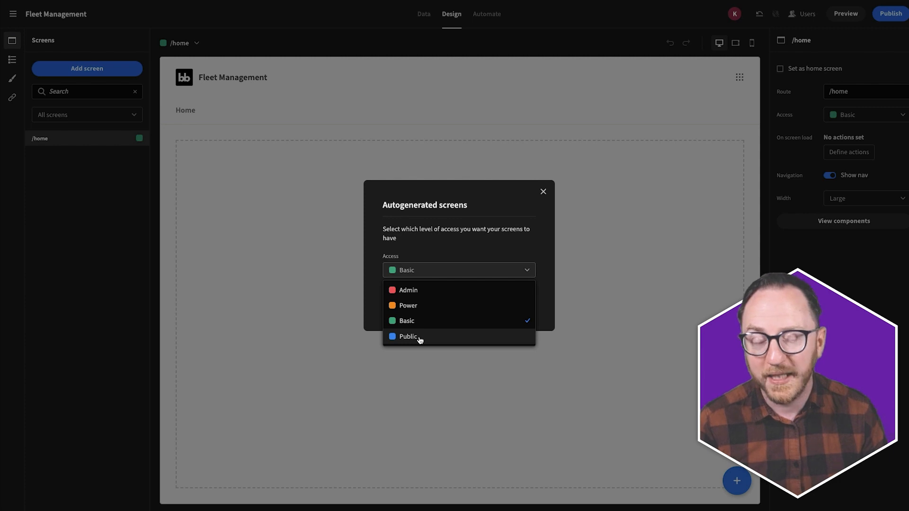
pyautogui.click(421, 280)
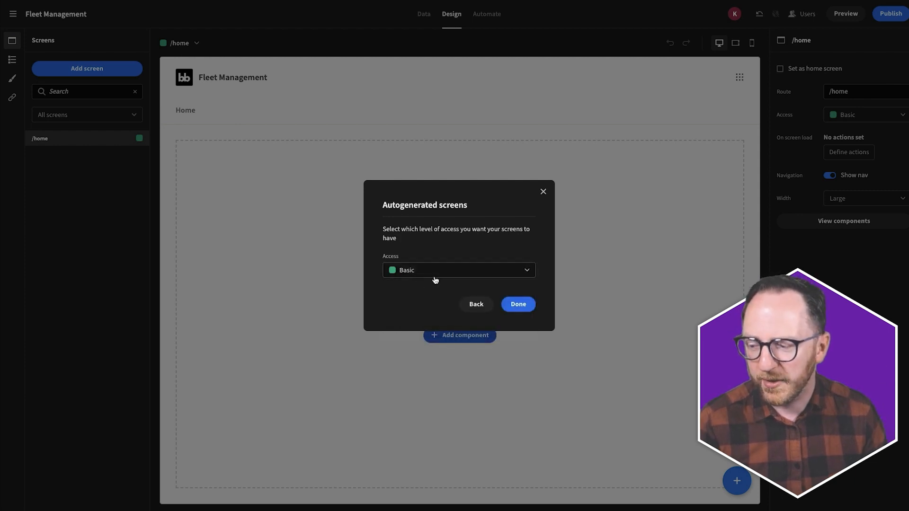
pyautogui.click(506, 303)
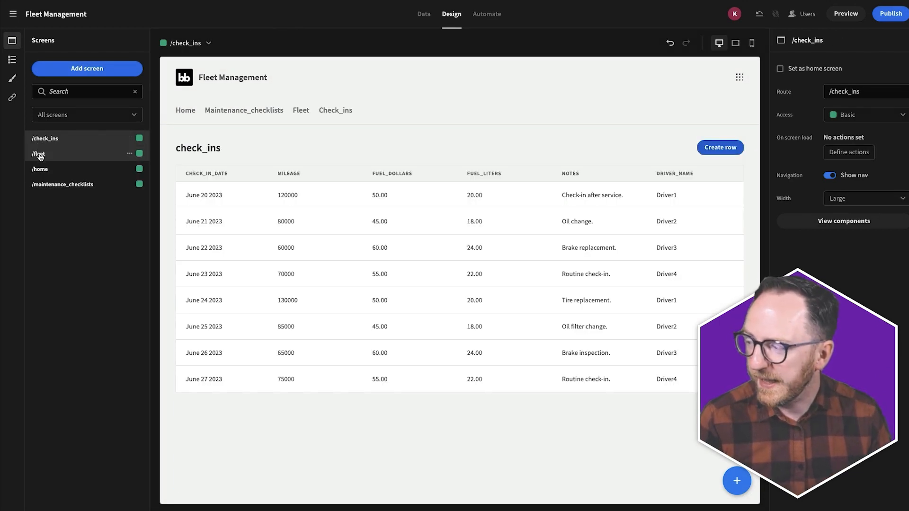
# - Review the /fleet and /maintenance_checklists screens, then launch the app preview
pyautogui.click(39, 155)
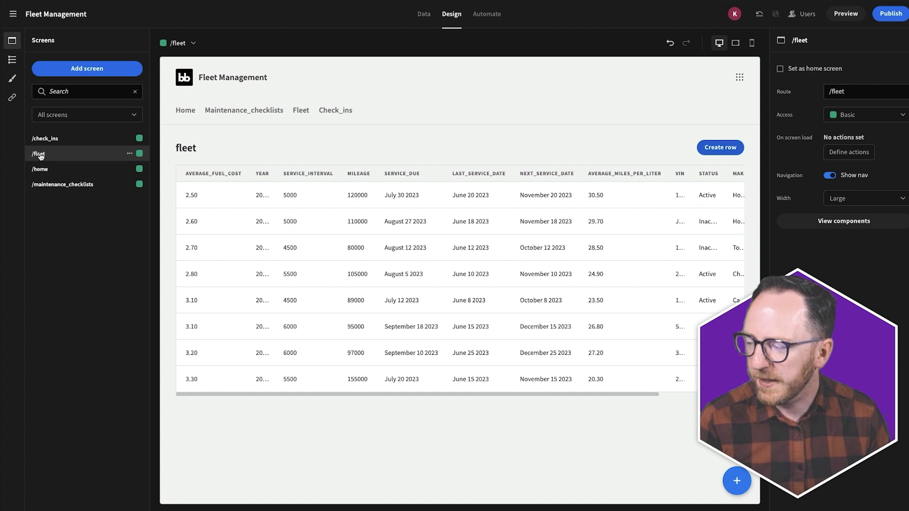
pyautogui.click(52, 185)
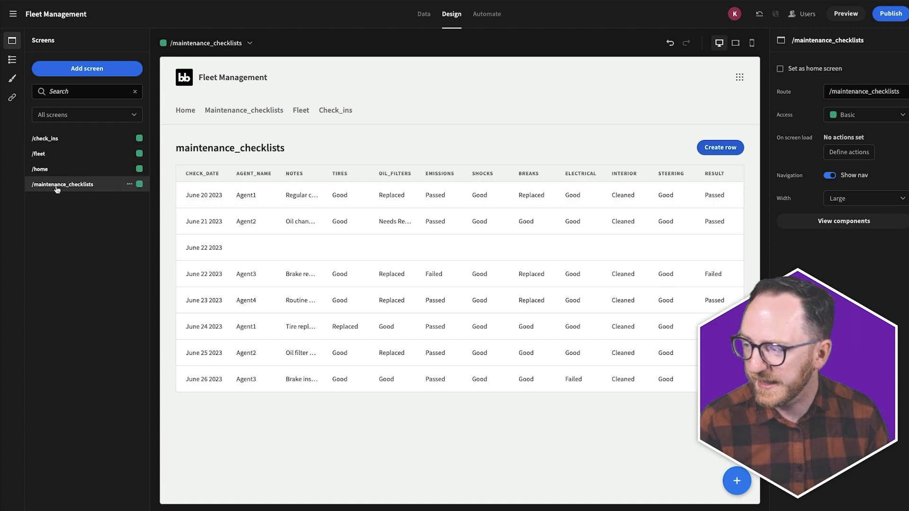
pyautogui.click(841, 14)
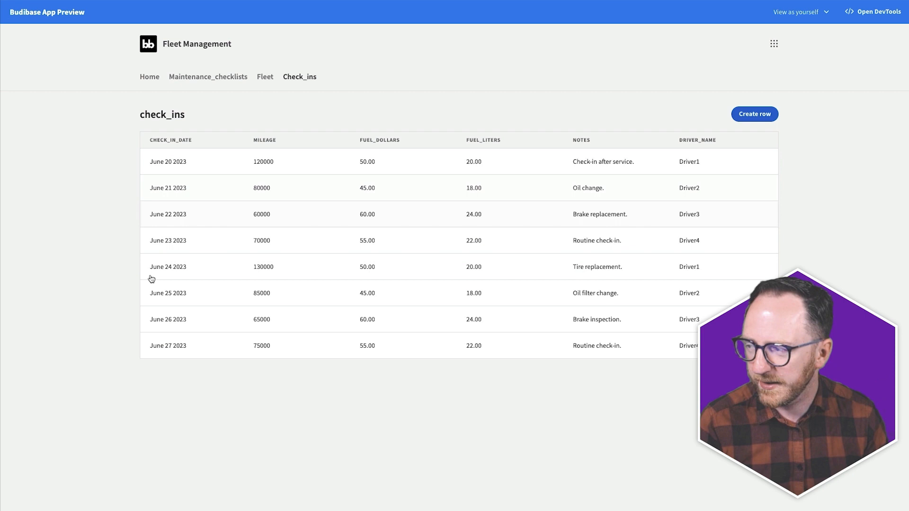
# - Visit the Fleet and Maintenance_checklists pages, then open the Create Row form on Fleet
pyautogui.click(265, 77)
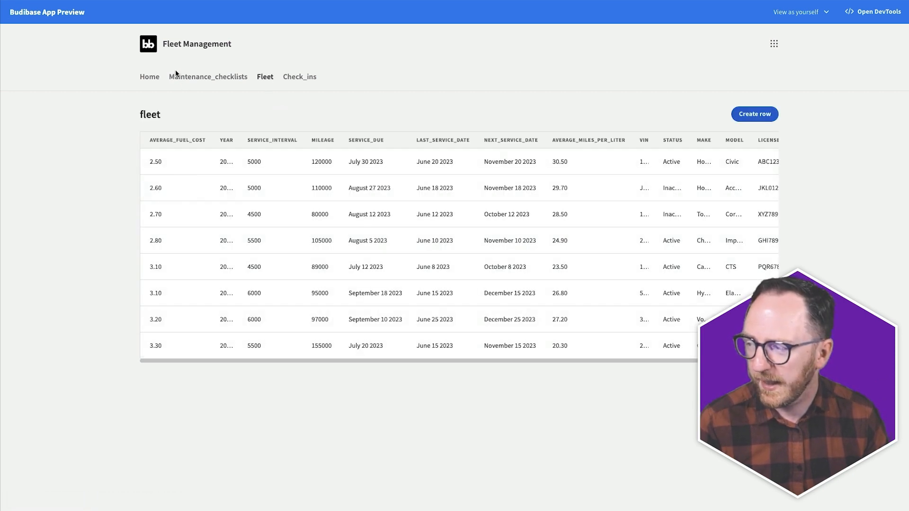
pyautogui.click(199, 76)
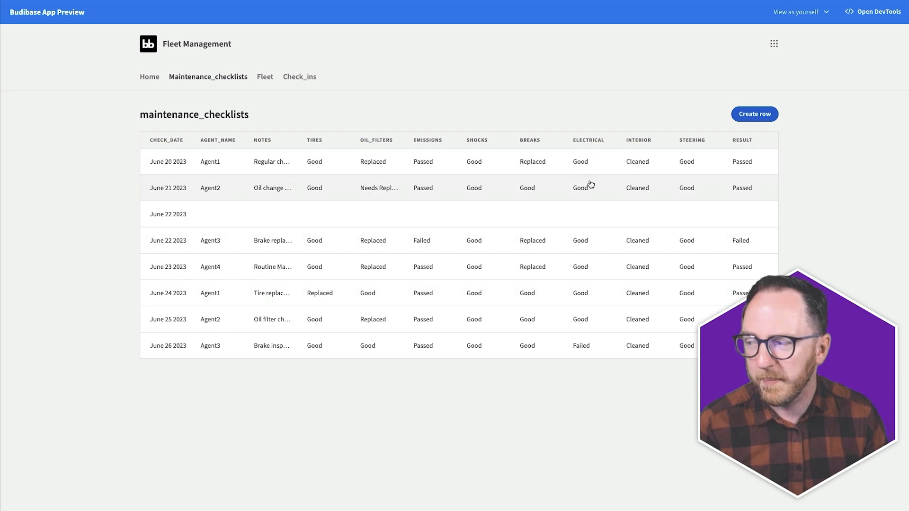
pyautogui.click(269, 78)
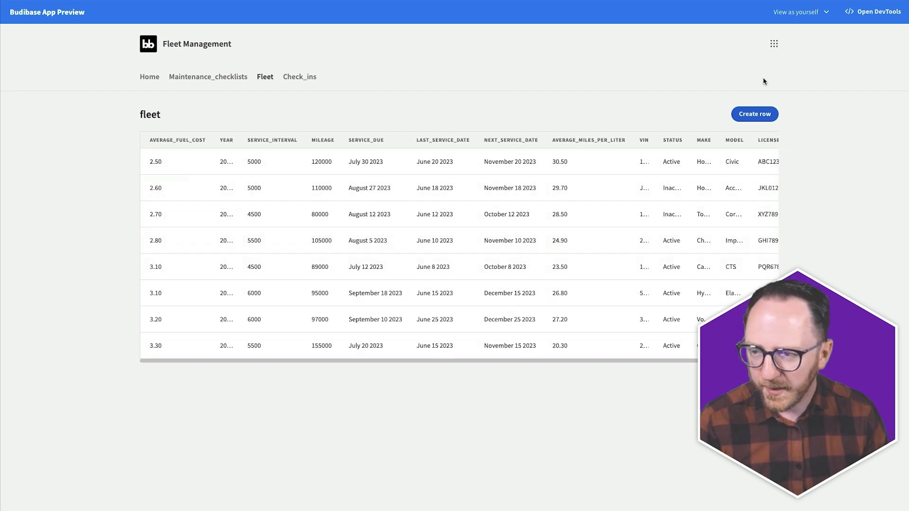
pyautogui.click(756, 114)
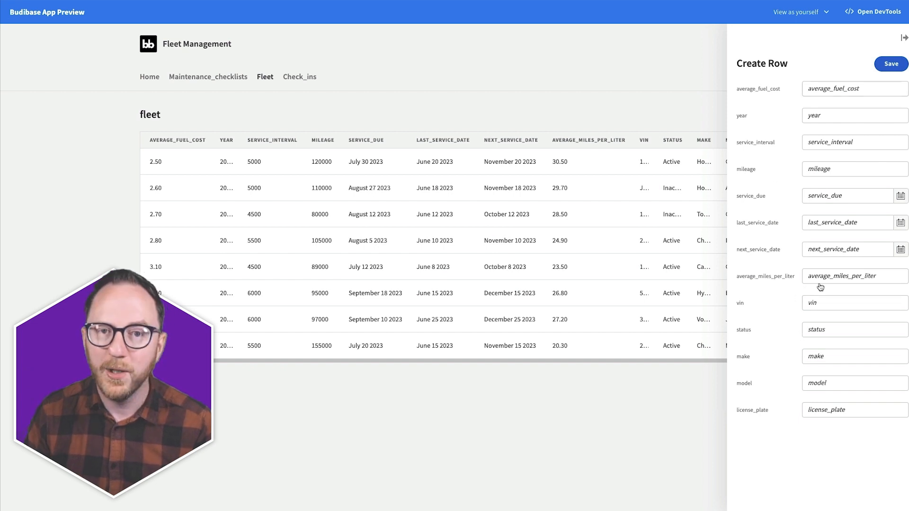
# - Change the Volkswagen Jetta's average_fuel_cost from 3.20 to 3.10 and save
pyautogui.click(617, 123)
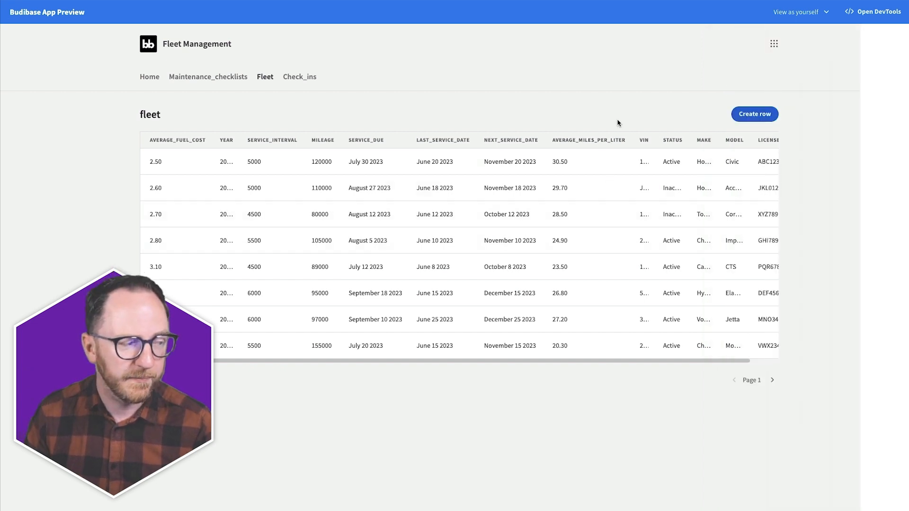
pyautogui.click(447, 228)
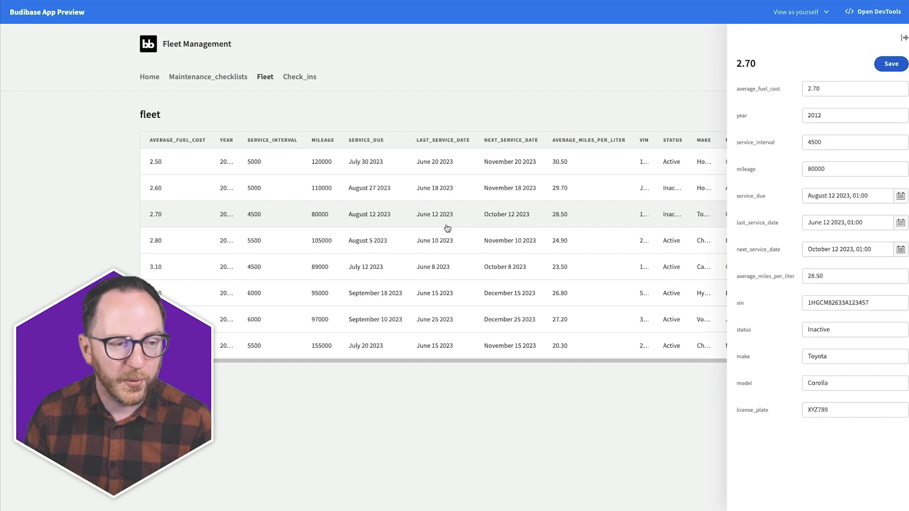
pyautogui.click(404, 289)
pyautogui.click(413, 242)
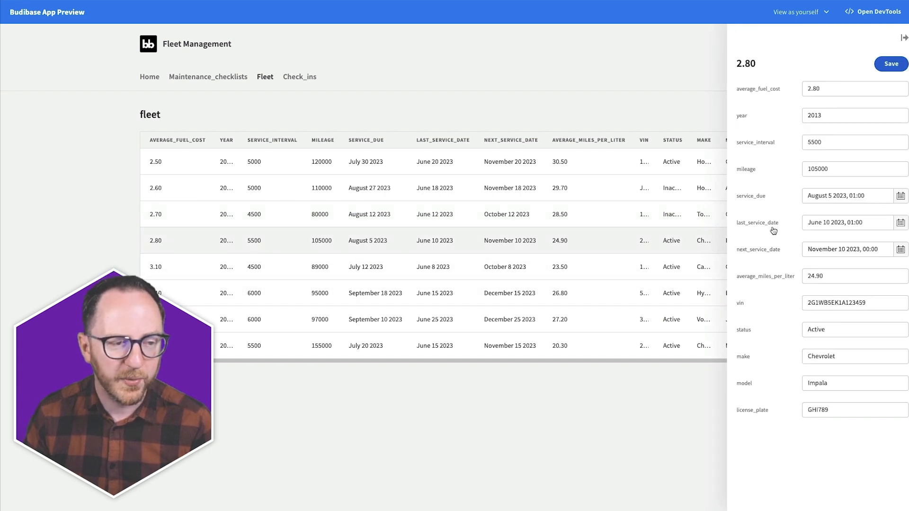
pyautogui.click(665, 125)
pyautogui.click(430, 311)
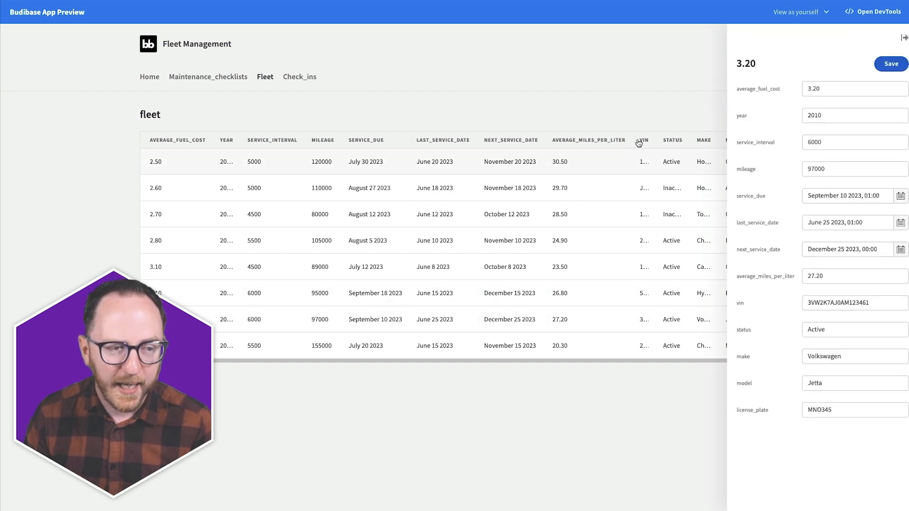
pyautogui.click(816, 88)
pyautogui.press('BackSpace')
pyautogui.write('1')
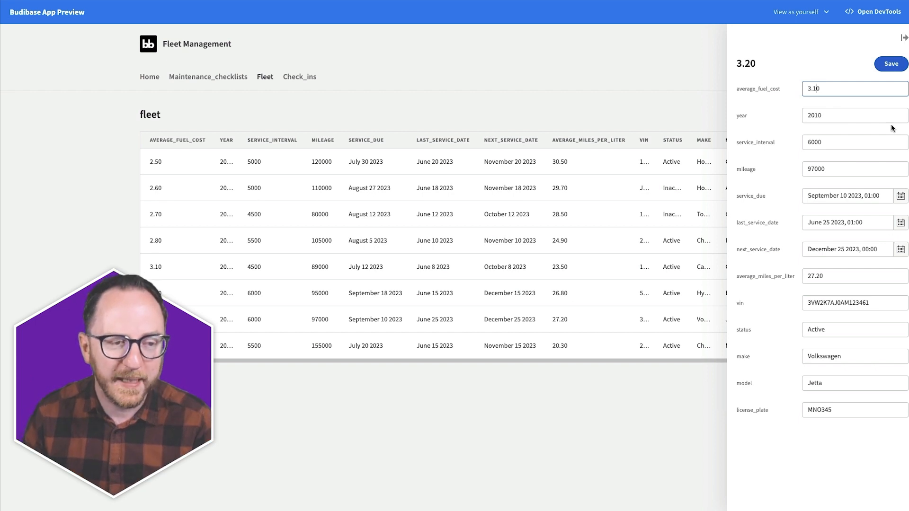
pyautogui.click(891, 64)
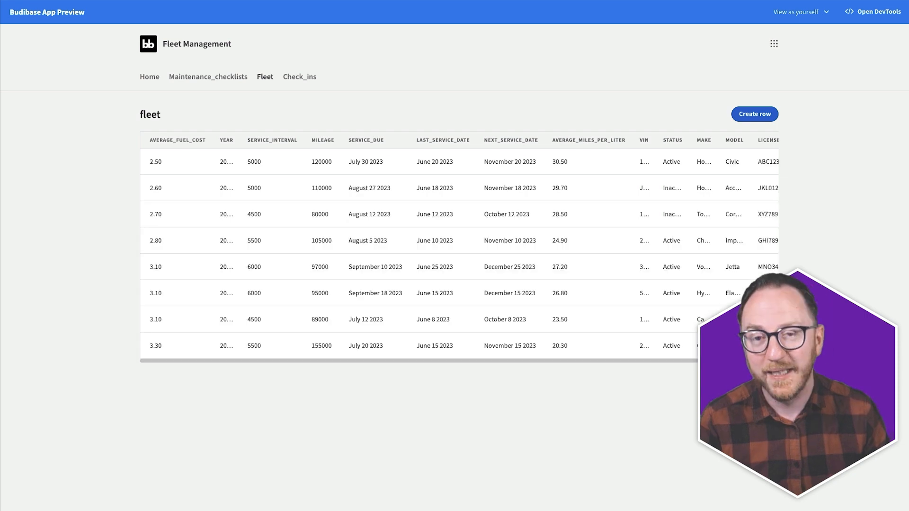
# - Check the second page of vehicles, then return to the builder tab
pyautogui.click(772, 380)
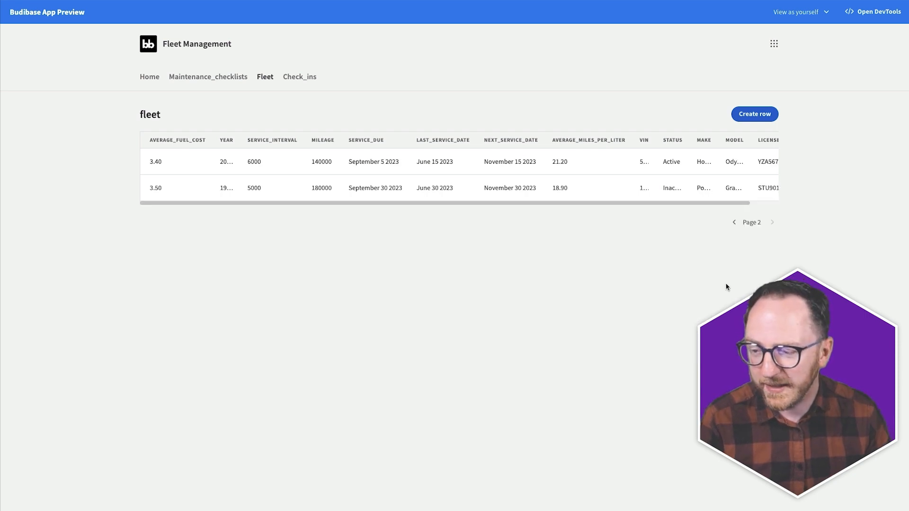
pyautogui.click(733, 224)
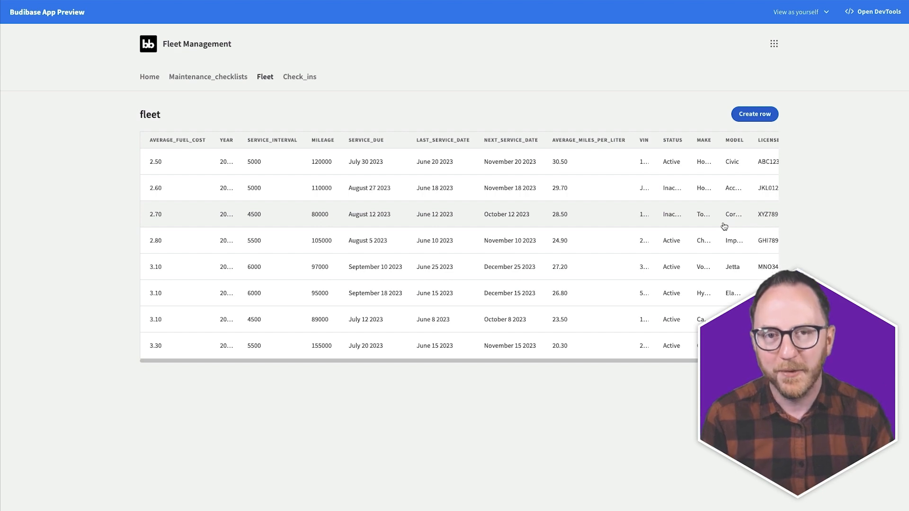
pyautogui.press('super+t')
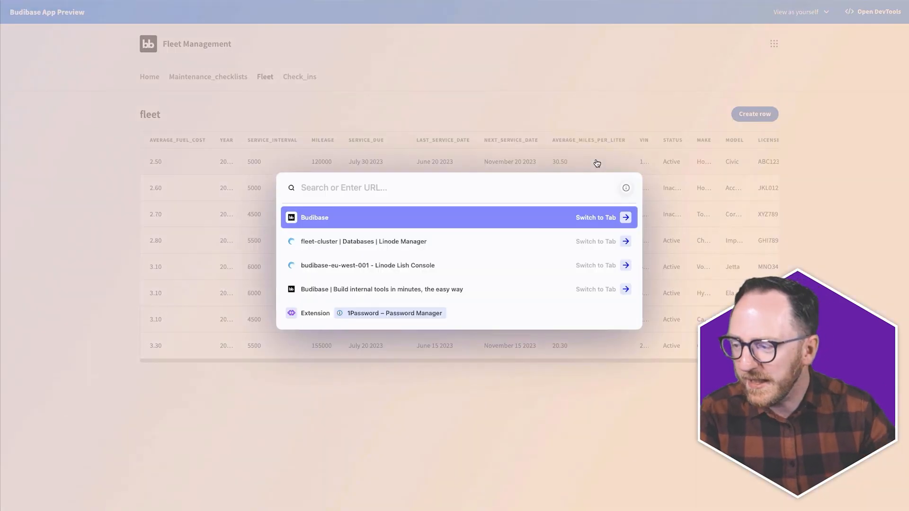
pyautogui.press('Return')
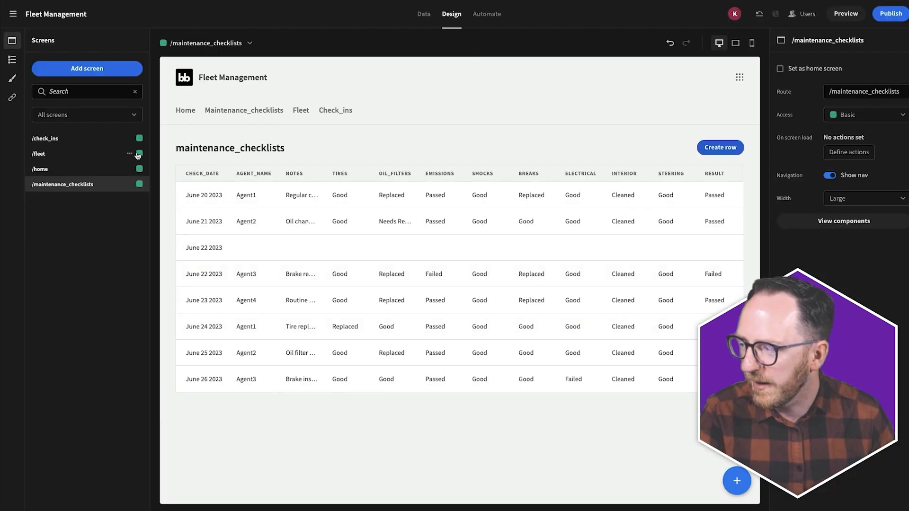
# - Retitle the /fleet screen's table block from 'fleet' to 'Vehicle List'
pyautogui.click(53, 157)
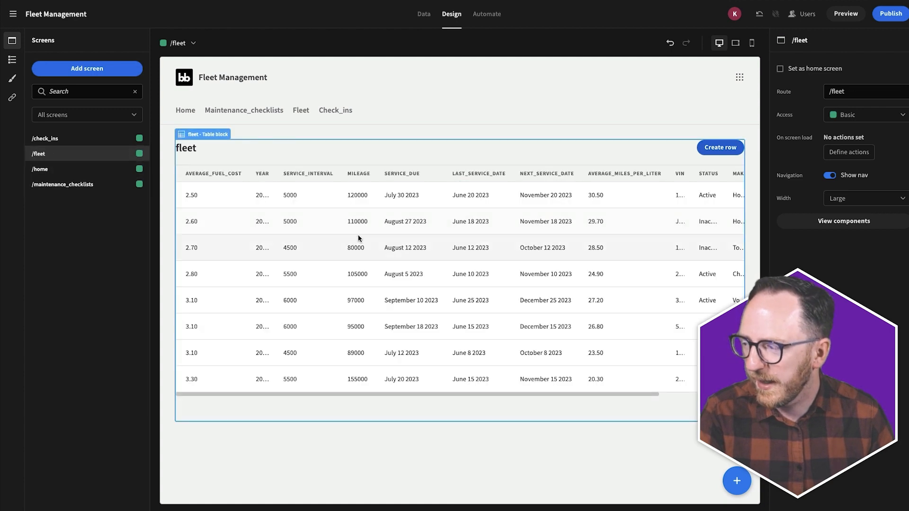
pyautogui.click(360, 238)
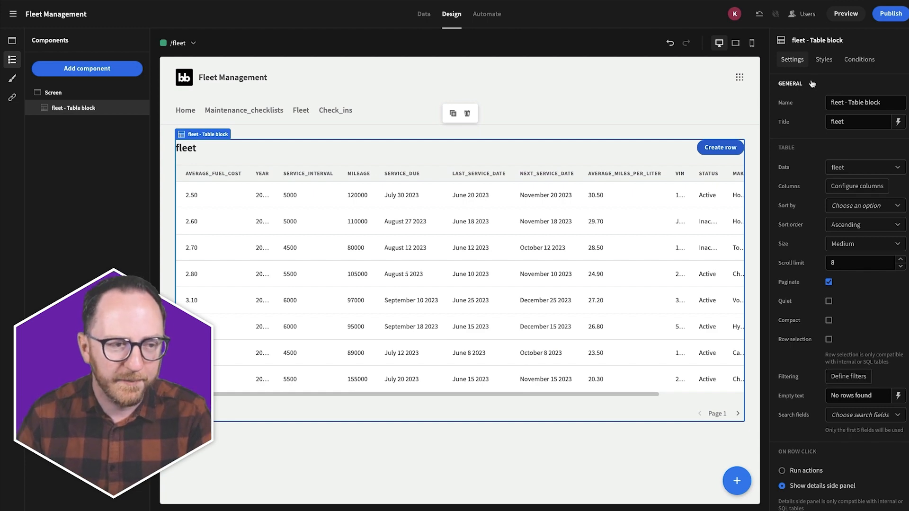
pyautogui.scroll(-5, 823, 198)
pyautogui.scroll(5, 839, 267)
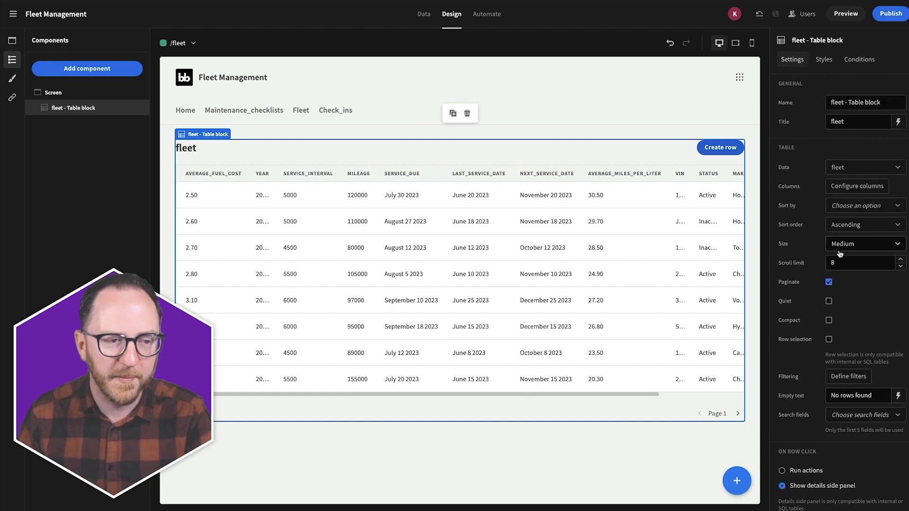
pyautogui.click(823, 60)
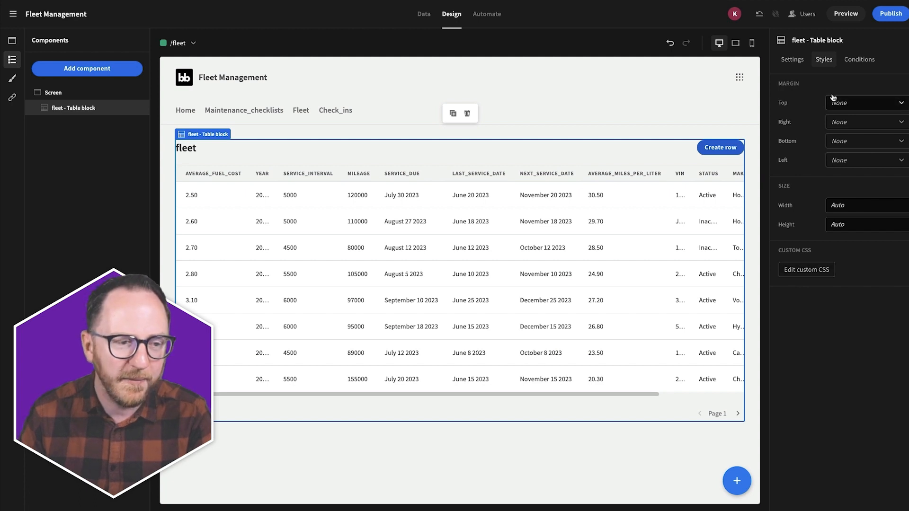
pyautogui.click(859, 60)
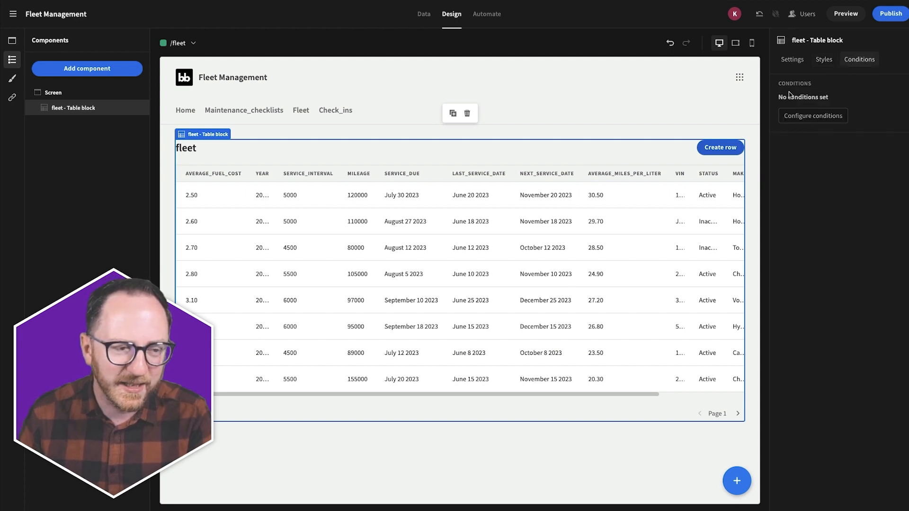
pyautogui.click(791, 59)
pyautogui.doubleClick(839, 124)
pyautogui.write('V')
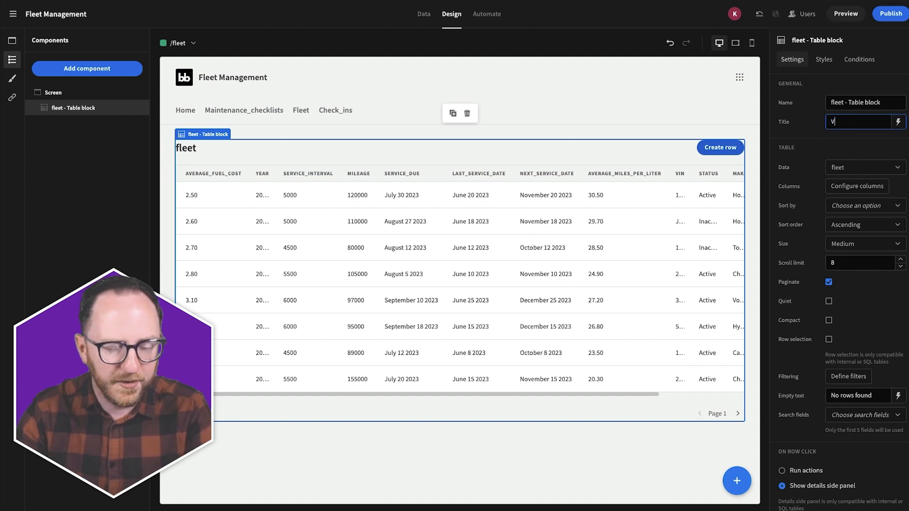
pyautogui.write('ehicle Li')
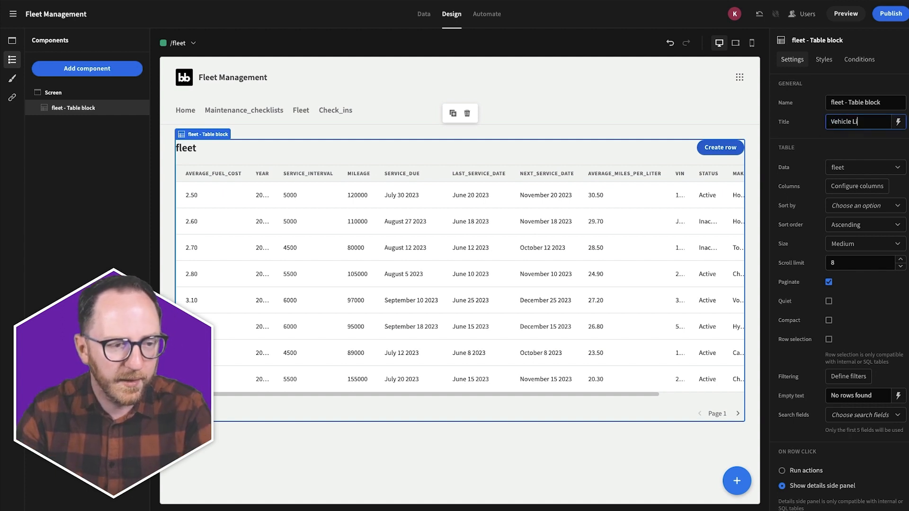
pyautogui.write('st')
pyautogui.press('Return')
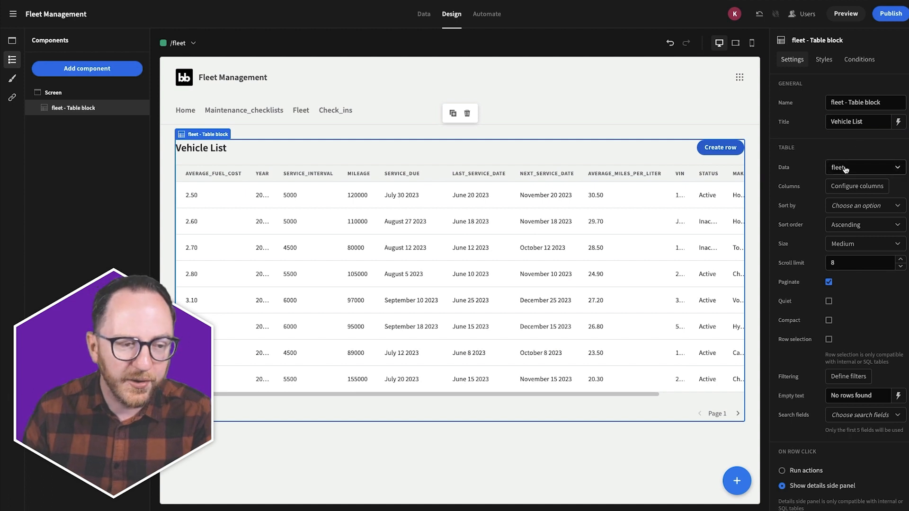
# - Add all fleet columns and move license_plate, make, model and status near the top
pyautogui.click(877, 187)
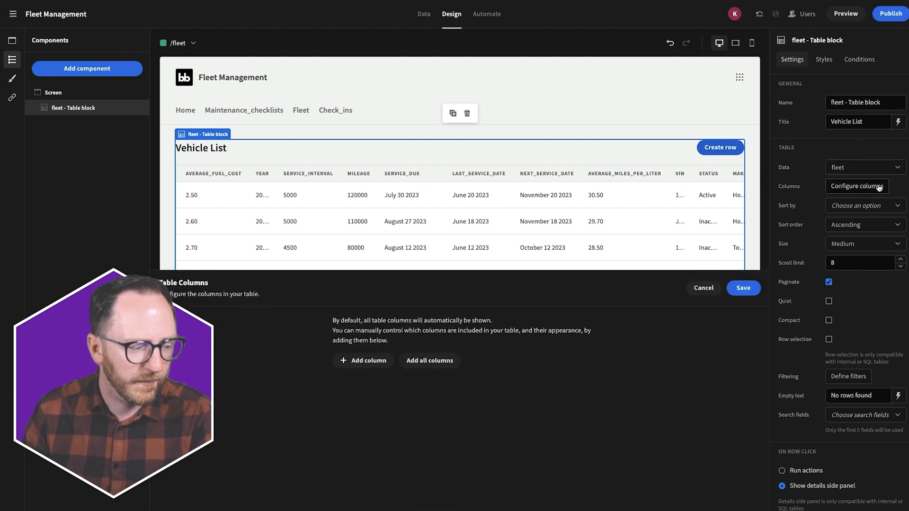
pyautogui.click(442, 362)
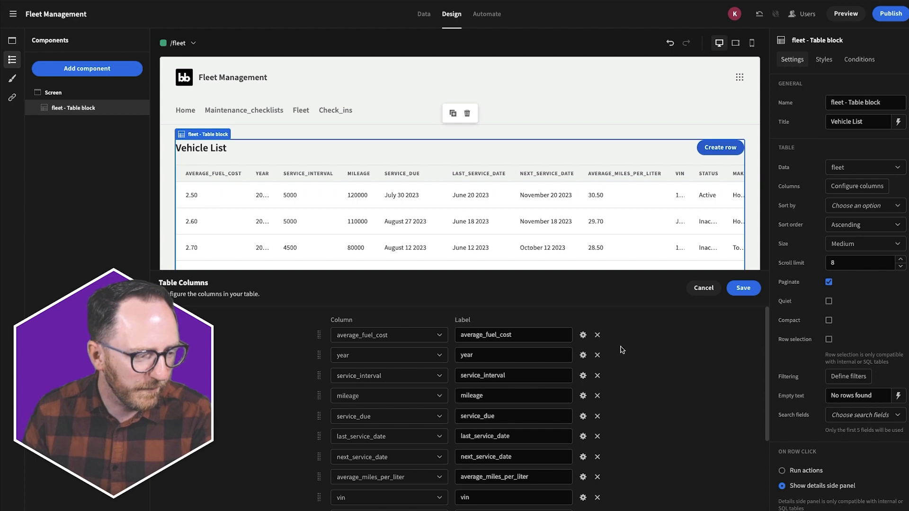
pyautogui.scroll(-3, 341, 474)
pyautogui.moveTo(321, 472); pyautogui.dragTo(325, 316)
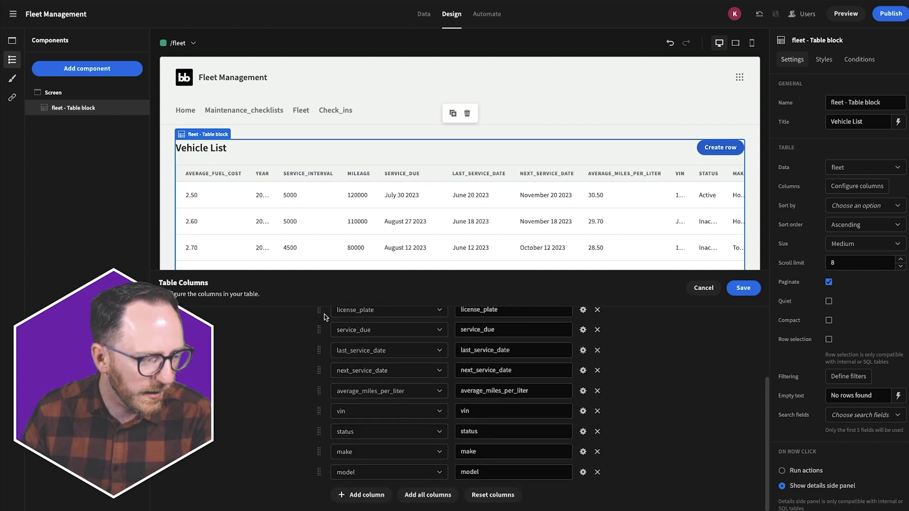
pyautogui.moveTo(323, 476); pyautogui.dragTo(320, 325)
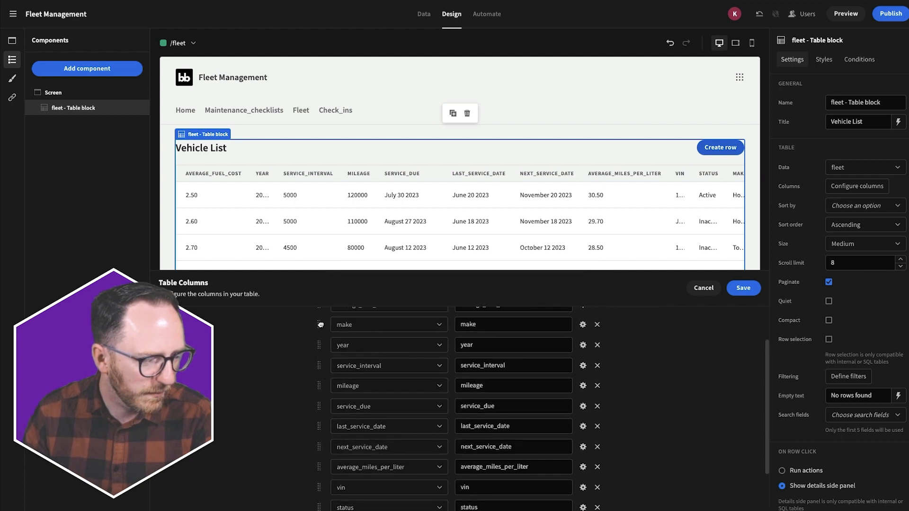
pyautogui.scroll(-2, 323, 498)
pyautogui.moveTo(318, 467); pyautogui.dragTo(319, 310)
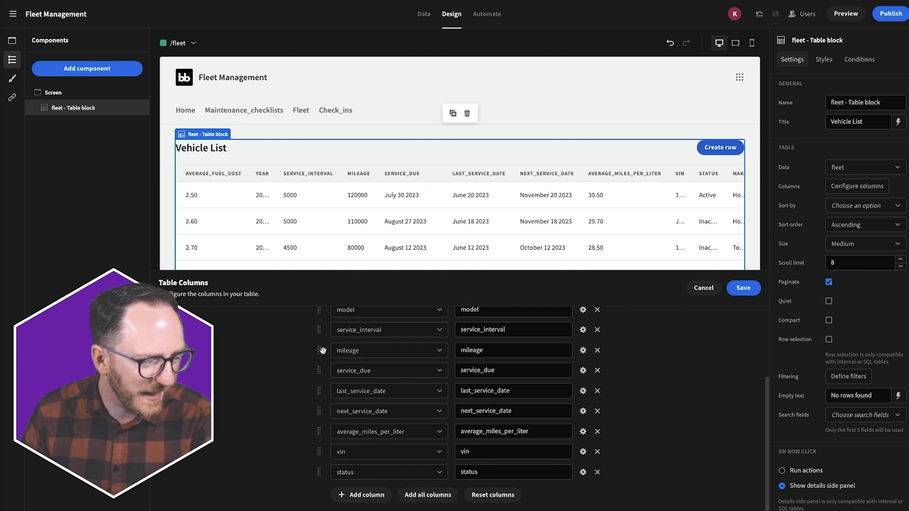
pyautogui.scroll(1, 322, 350)
pyautogui.moveTo(318, 498); pyautogui.dragTo(322, 398)
pyautogui.scroll(3, 550, 321)
# - Delete the extra columns, keeping license_plate, make, model, year, status, and save
pyautogui.click(597, 356)
pyautogui.moveTo(319, 396); pyautogui.dragTo(319, 376)
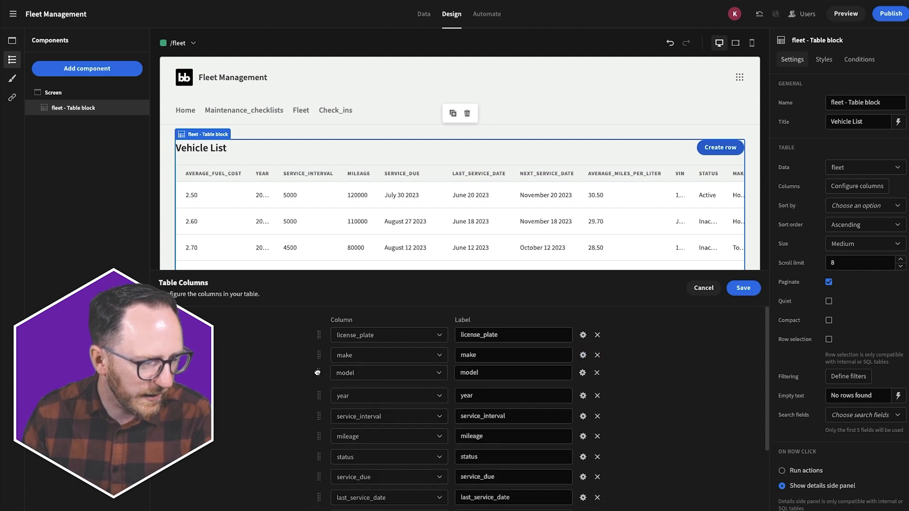
pyautogui.click(598, 417)
pyautogui.click(598, 416)
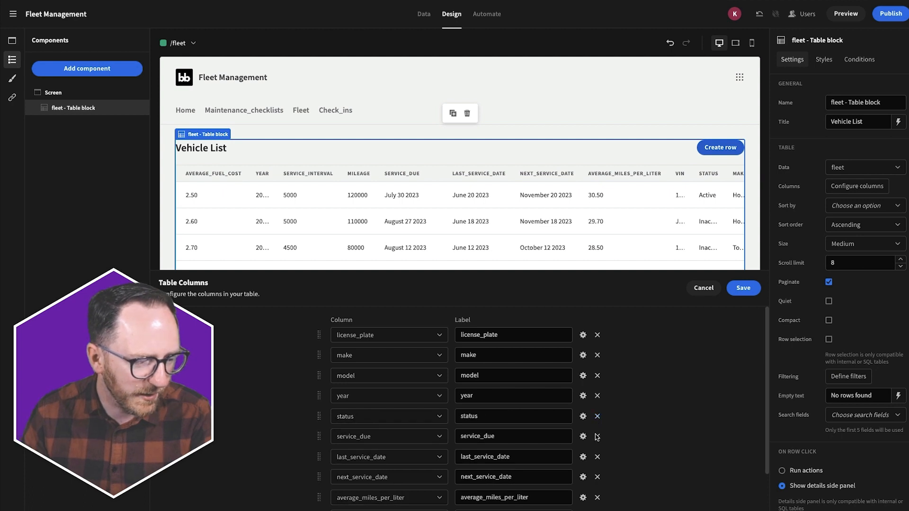
pyautogui.click(597, 435)
pyautogui.click(597, 435)
pyautogui.click(597, 436)
pyautogui.click(597, 436)
pyautogui.click(742, 288)
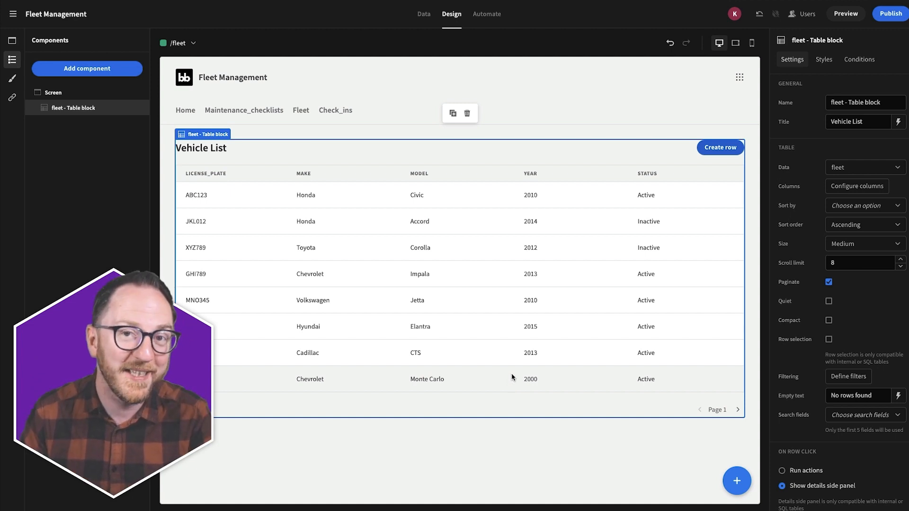
# - Preview the app and inspect the Toyota Corolla, Volkswagen Jetta and Chevrolet Monte Carlo records
pyautogui.scroll(-5, 842, 264)
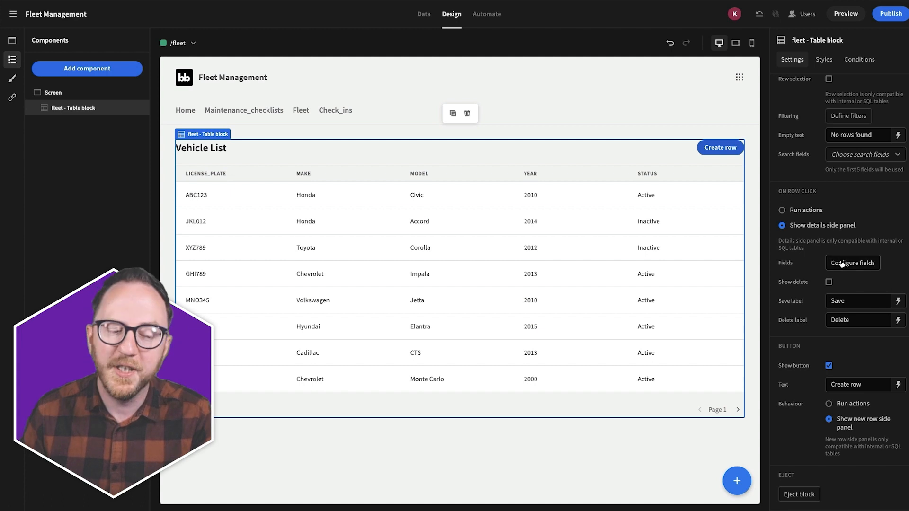
pyautogui.click(839, 15)
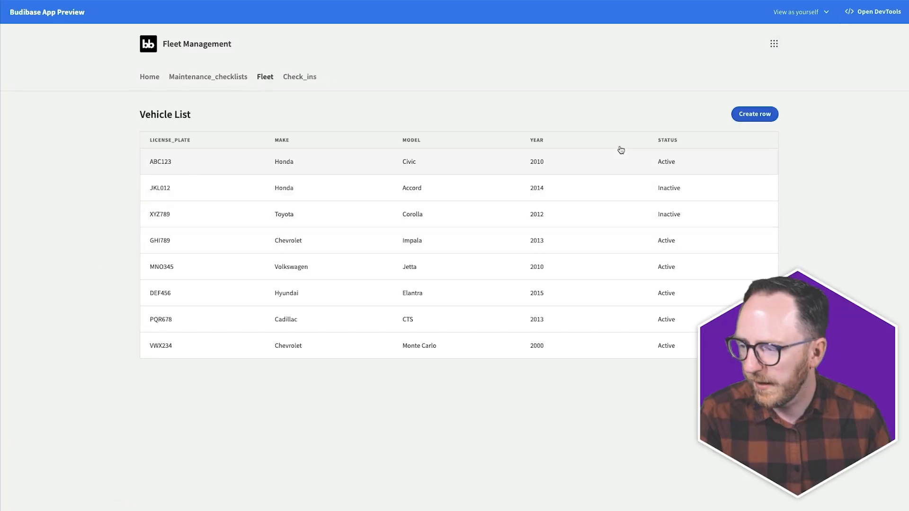
pyautogui.click(371, 221)
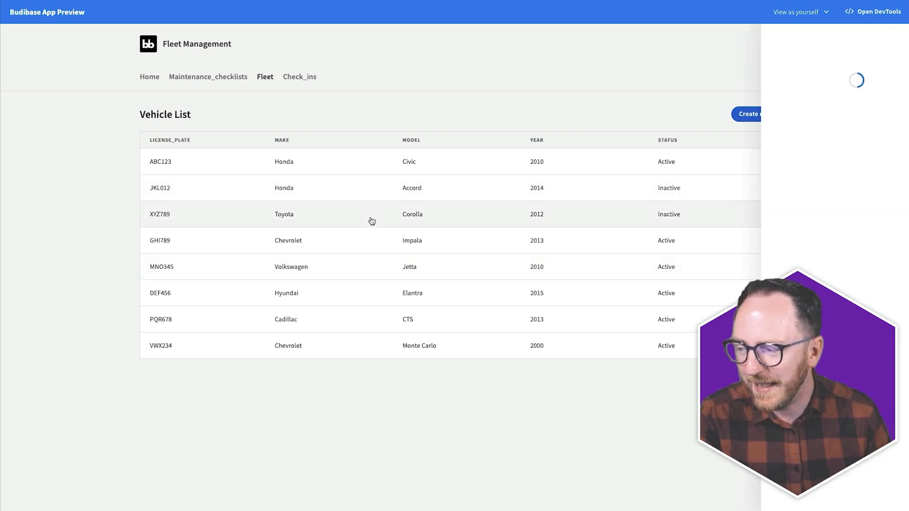
pyautogui.click(335, 266)
pyautogui.click(335, 339)
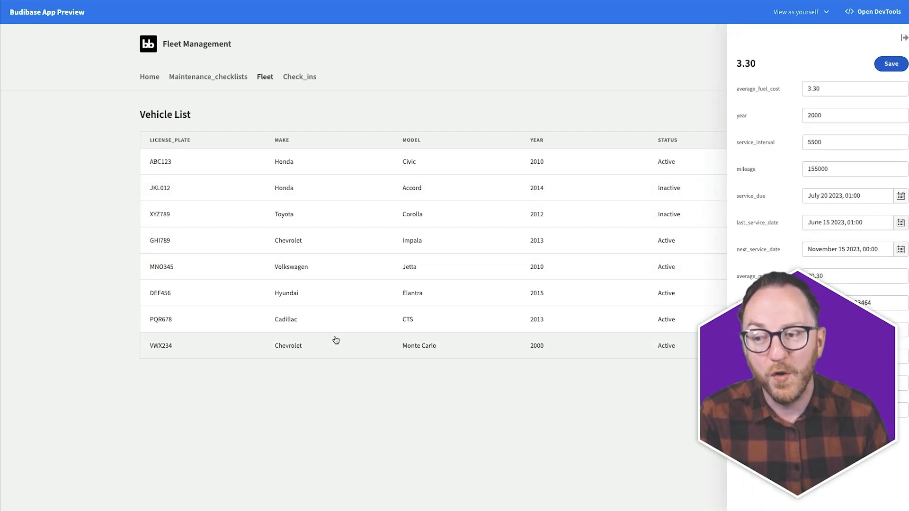
pyautogui.click(384, 276)
pyautogui.click(400, 221)
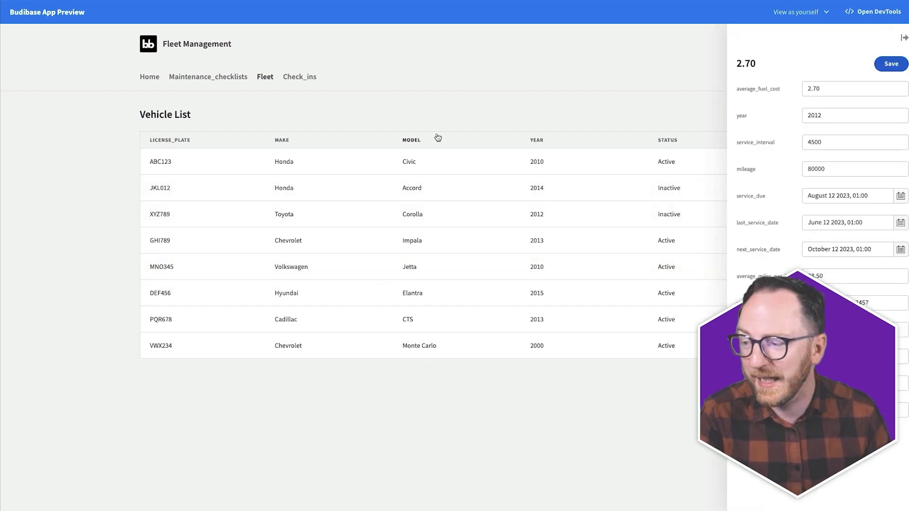
pyautogui.click(490, 85)
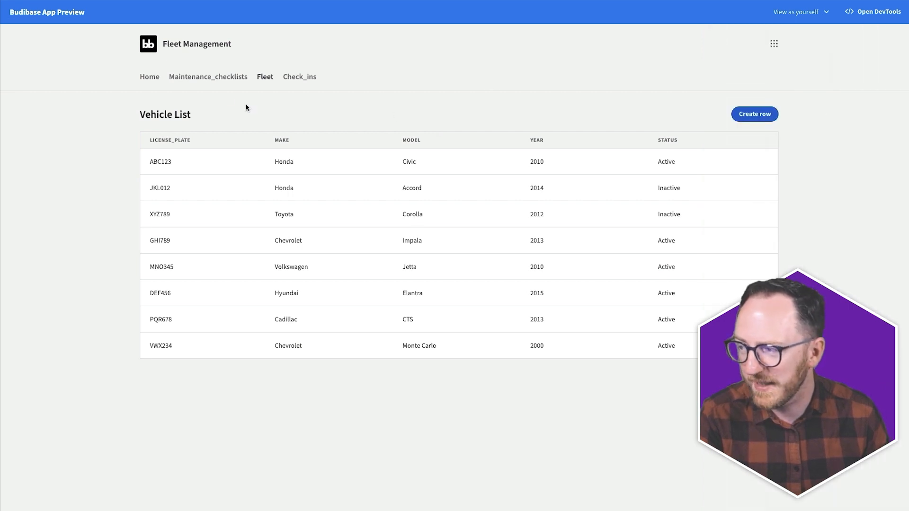
# - View the Maintenance_checklists page, then go back to the builder's Design view
pyautogui.click(189, 79)
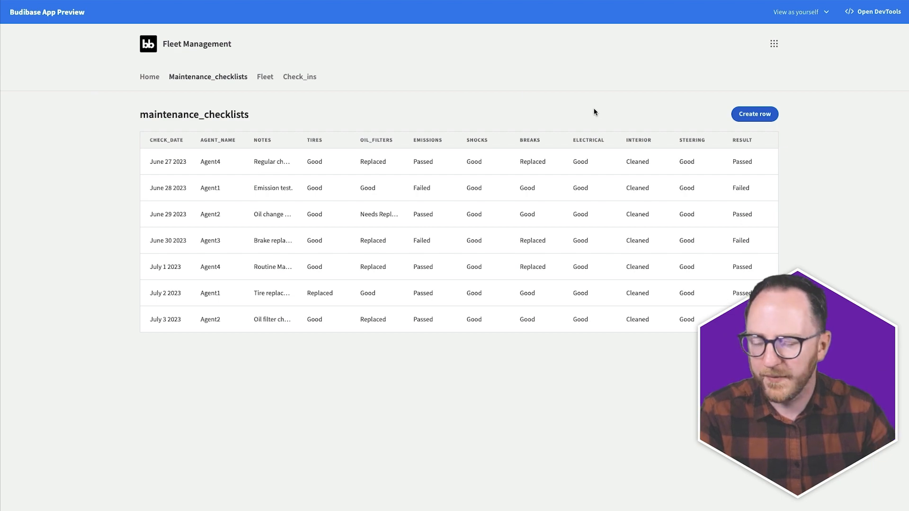
pyautogui.hotkey('ctrl', 't')
pyautogui.press('Return')
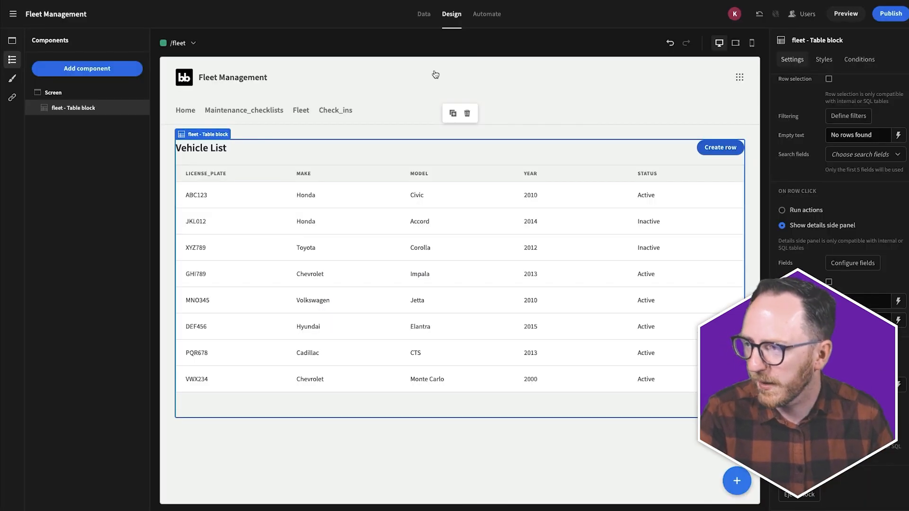
# - Review the maintenance_checklists columns, then start a one-to-many relationship on the fleet table
pyautogui.click(421, 19)
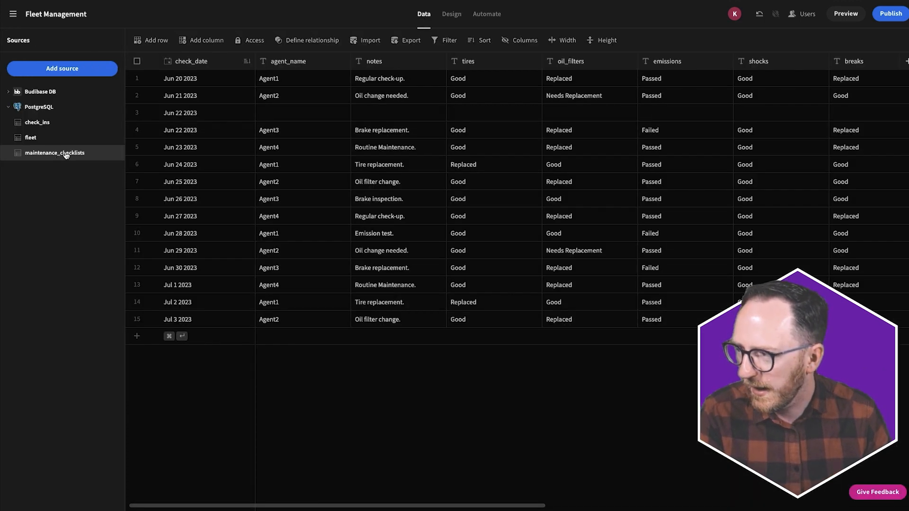
pyautogui.hscroll(5, 412, 165)
pyautogui.hscroll(8, 406, 171)
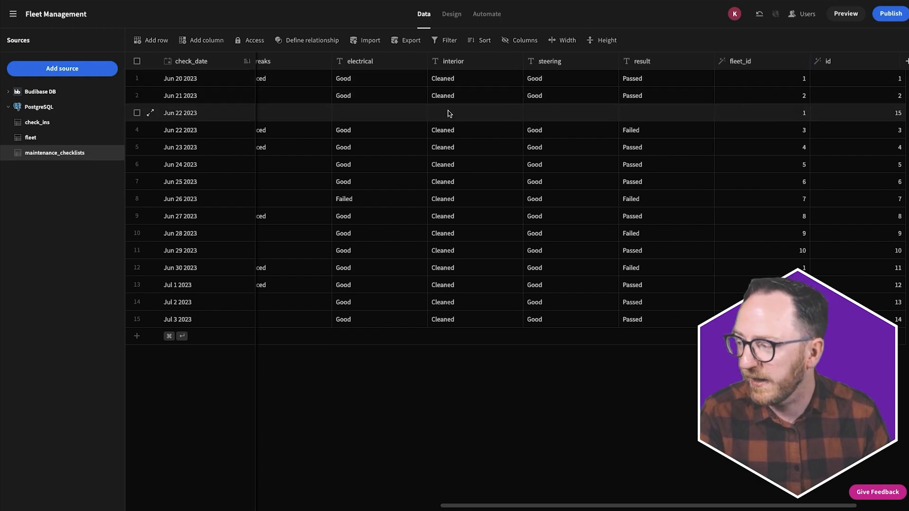
pyautogui.click(70, 140)
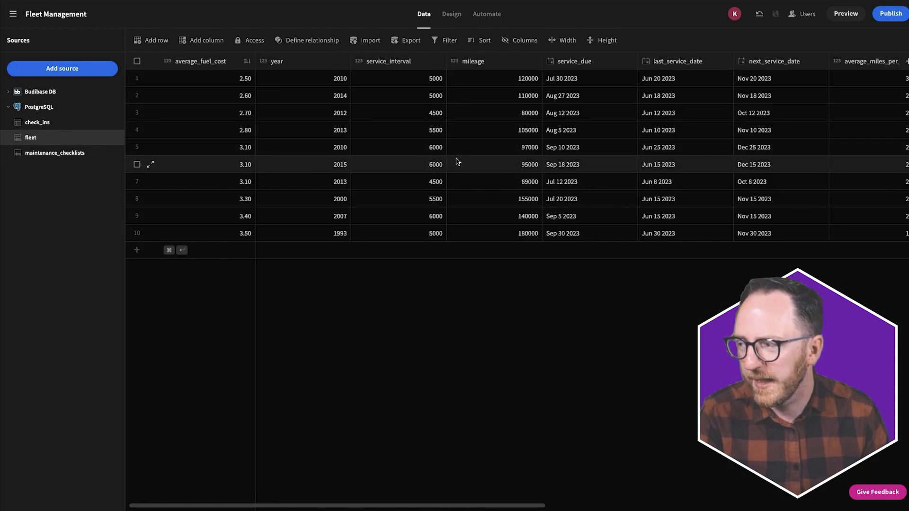
pyautogui.click(309, 46)
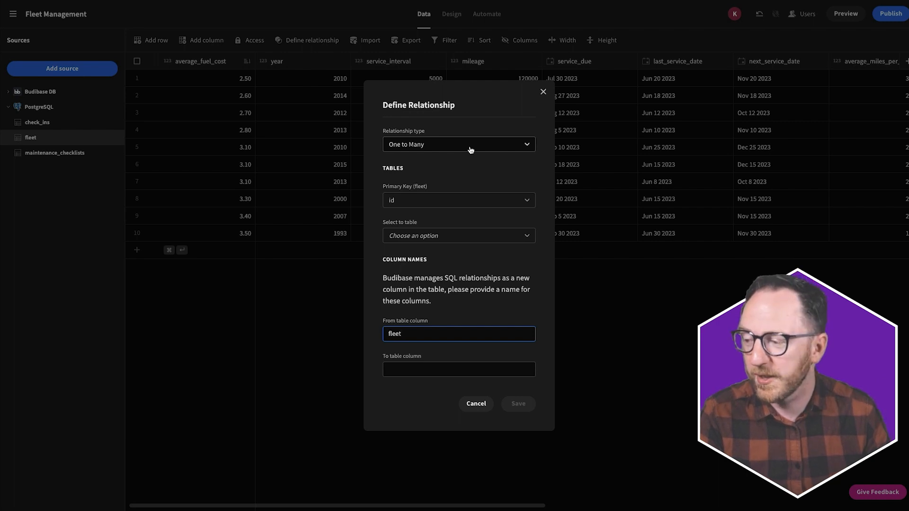
# - Link fleet to maintenance_checklists via fleet_id, naming the checklist-side column Vehicle, and save
pyautogui.click(400, 235)
pyautogui.click(399, 303)
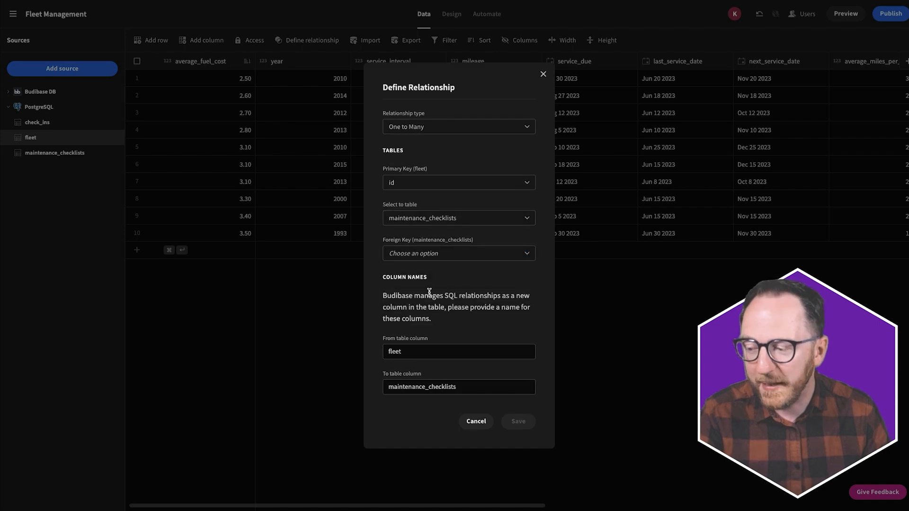
pyautogui.click(443, 258)
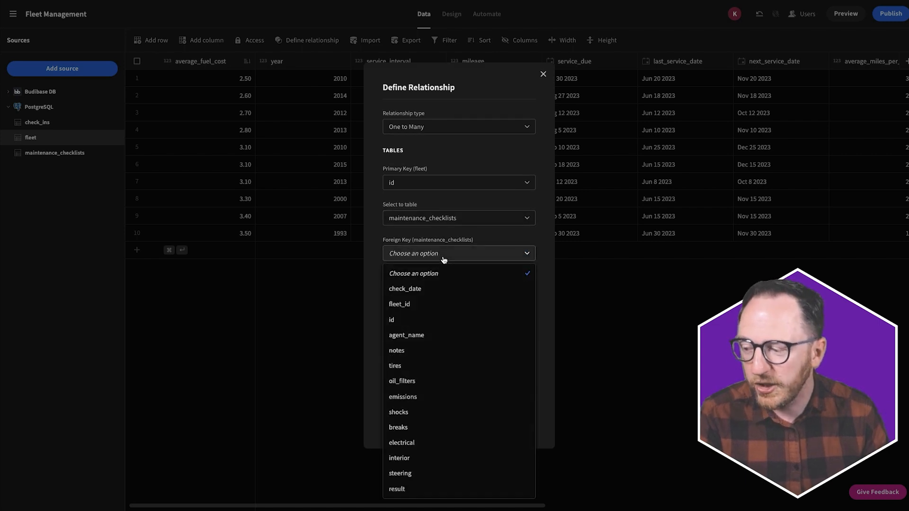
pyautogui.click(403, 303)
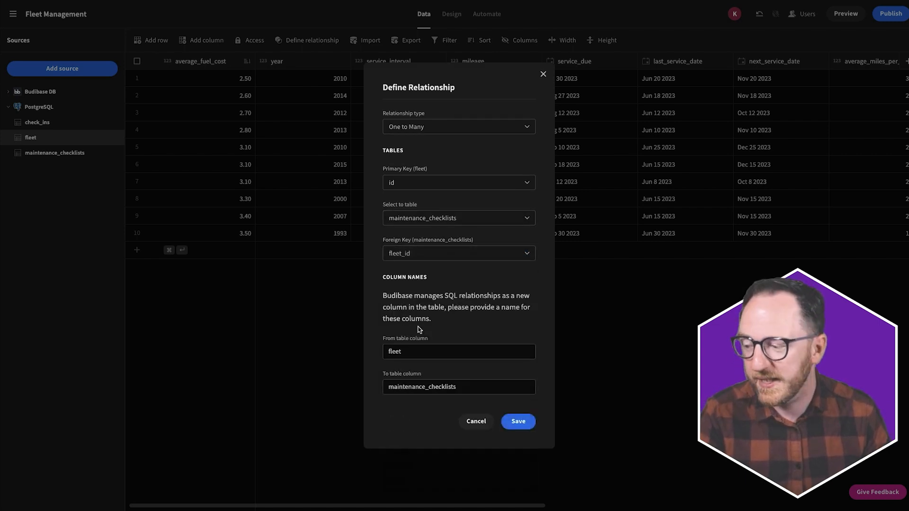
pyautogui.doubleClick(463, 345)
pyautogui.write('Vehicle')
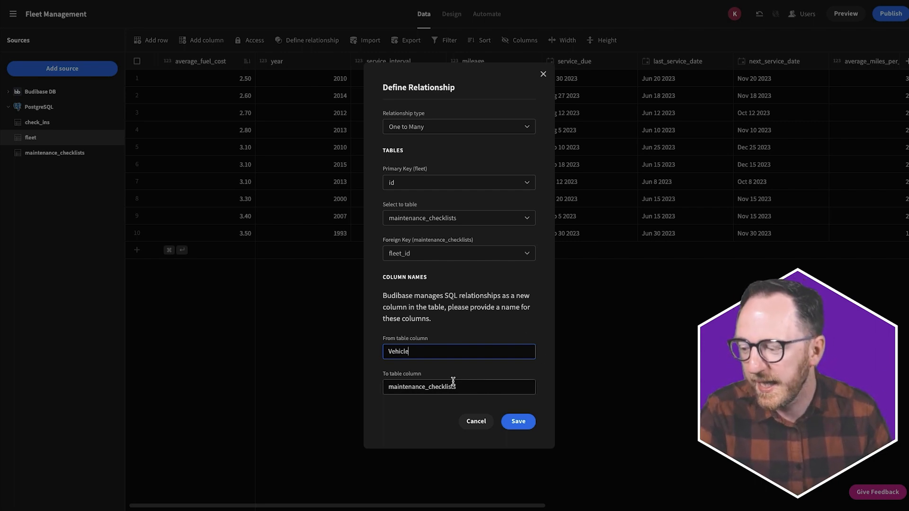
pyautogui.click(520, 421)
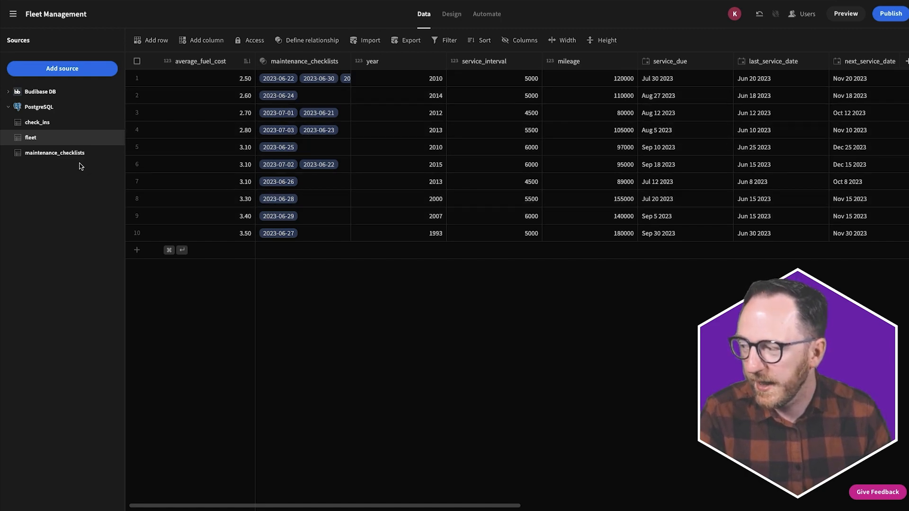
pyautogui.click(66, 156)
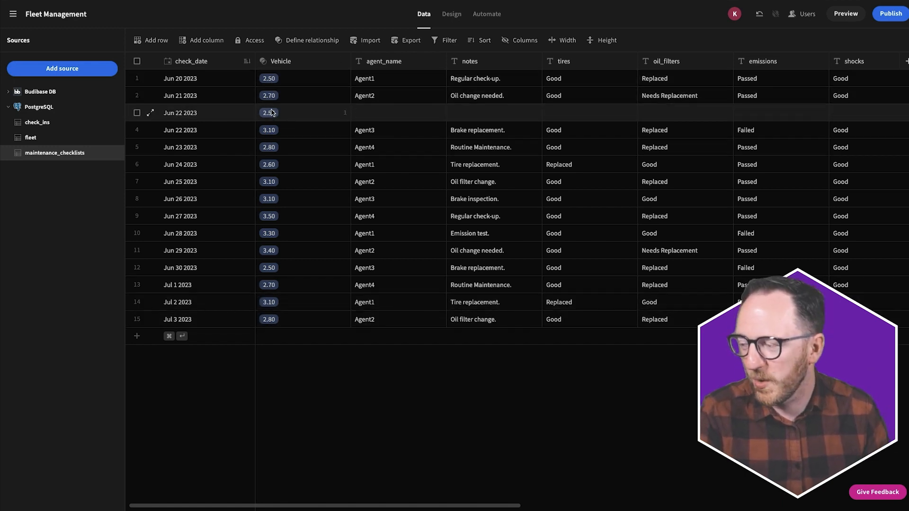
pyautogui.click(41, 142)
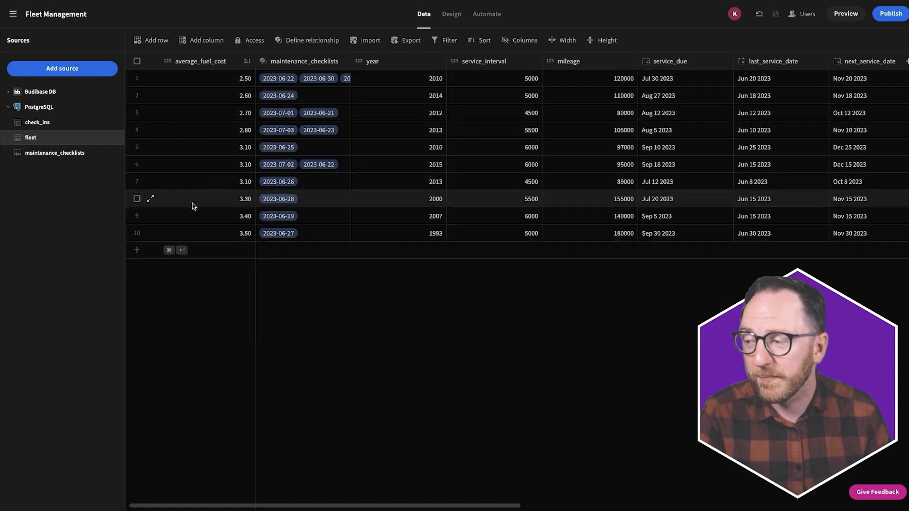
pyautogui.hscroll(10, 321, 178)
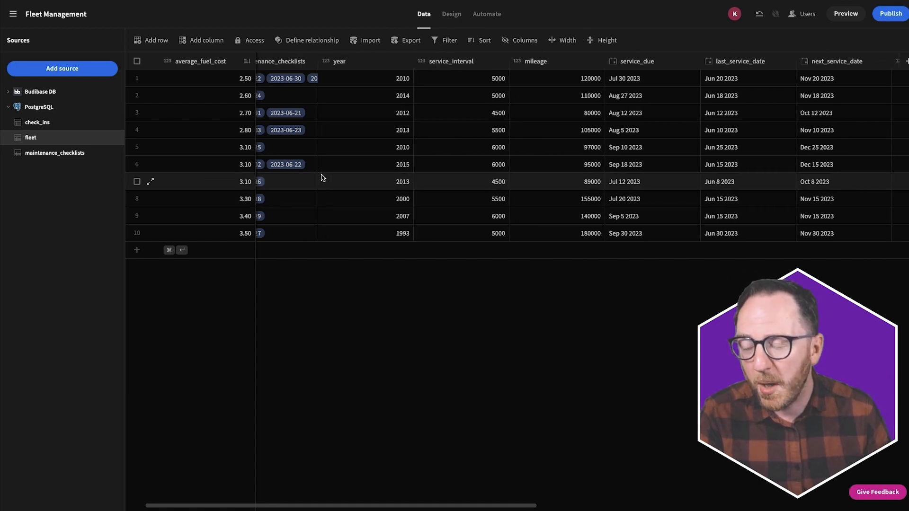
pyautogui.hscroll(8, 321, 178)
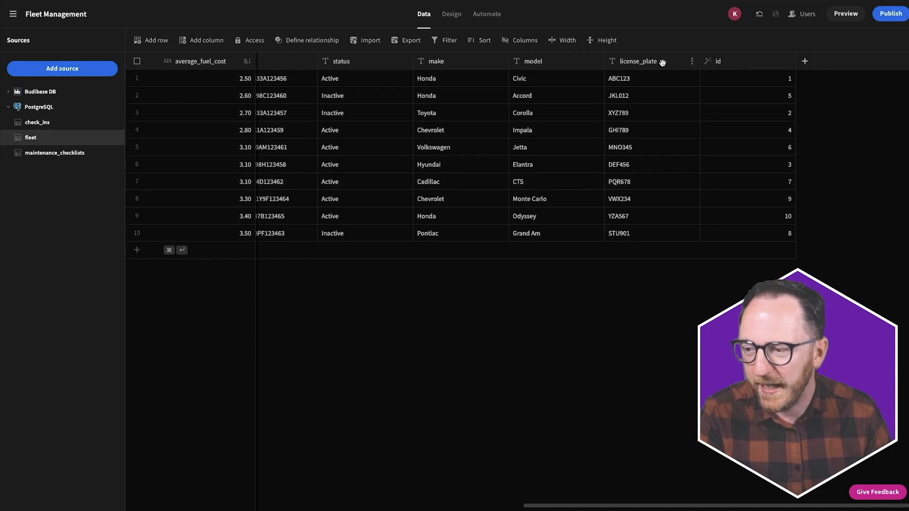
# - Use license_plate as fleet's display column and check the plates in maintenance_checklists
pyautogui.click(692, 62)
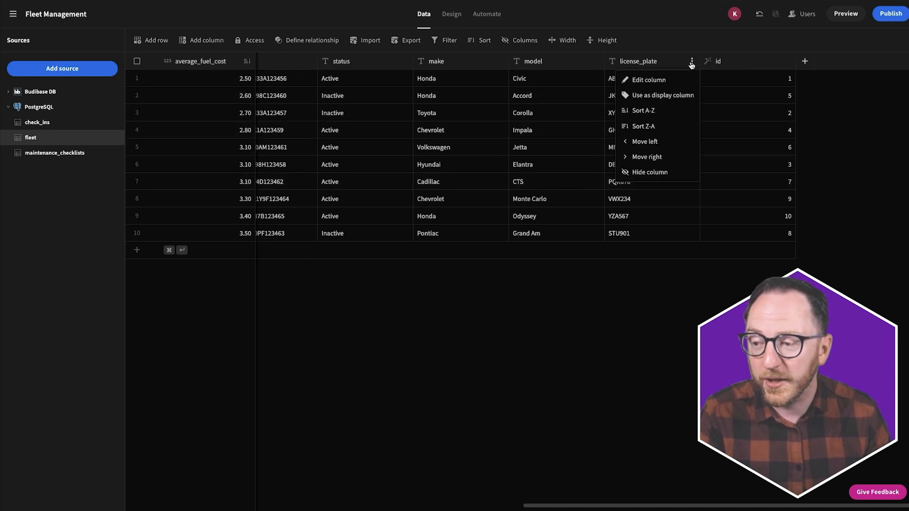
pyautogui.click(660, 97)
pyautogui.hscroll(-7, 344, 174)
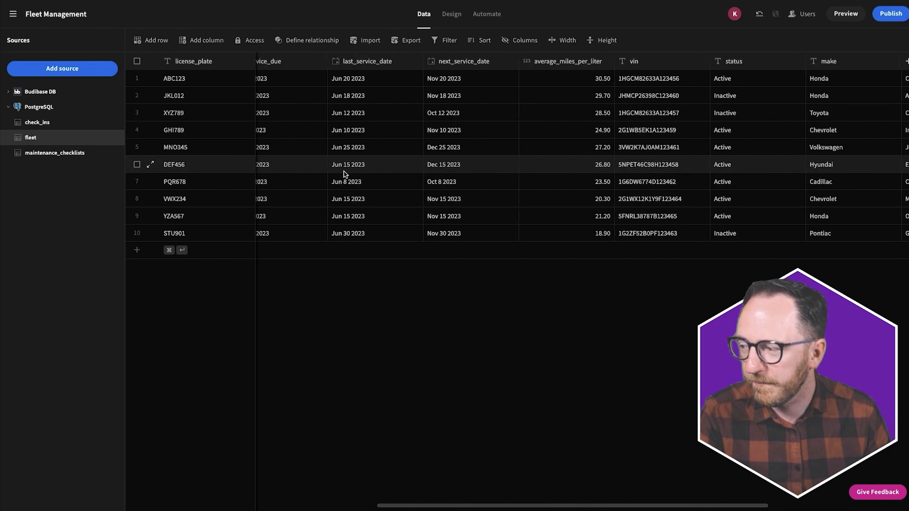
pyautogui.click(53, 152)
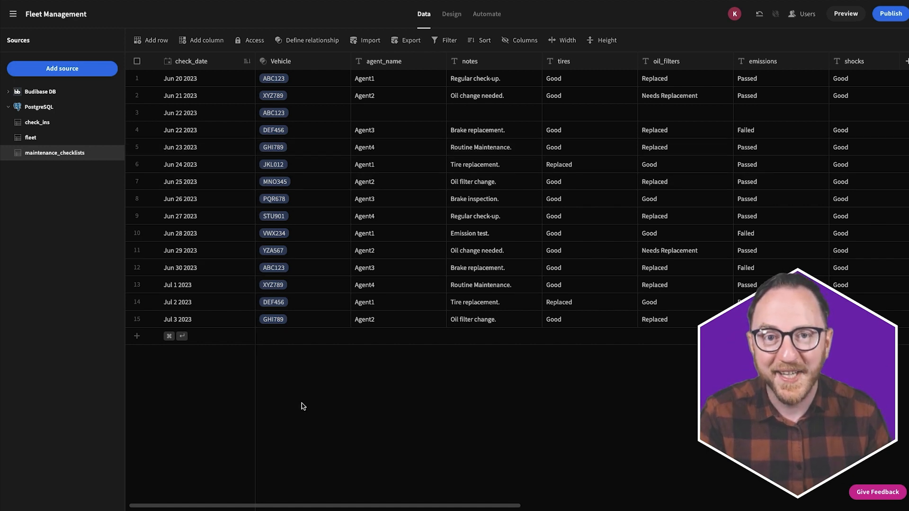
# - Open the /maintenance_checklists screen in the Design view
pyautogui.click(449, 14)
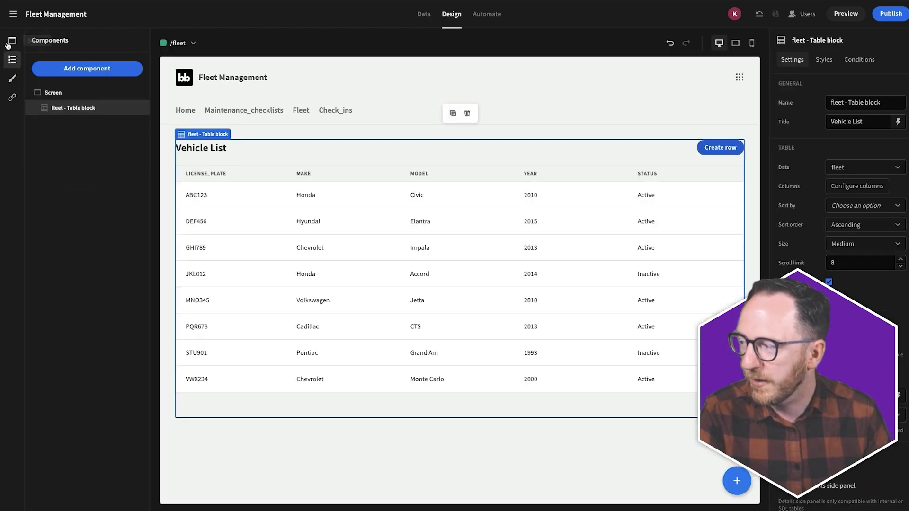
pyautogui.click(12, 41)
pyautogui.click(52, 184)
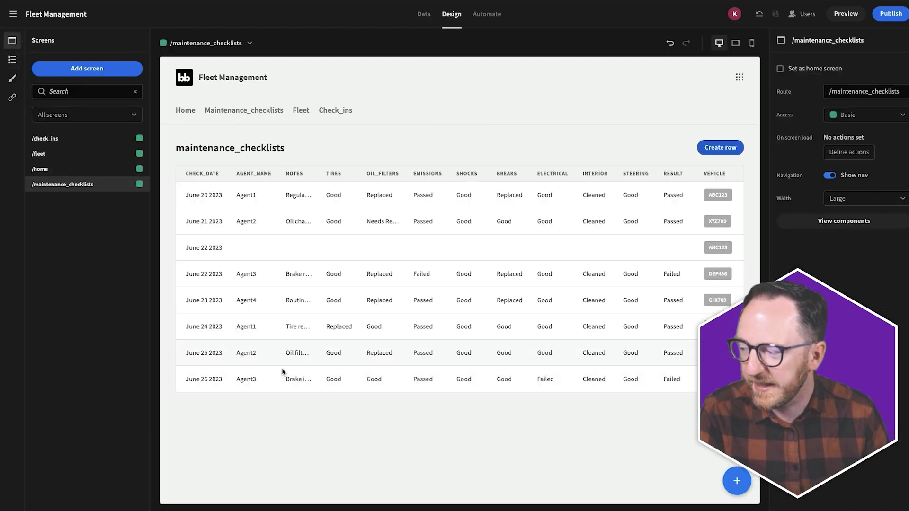
pyautogui.click(335, 431)
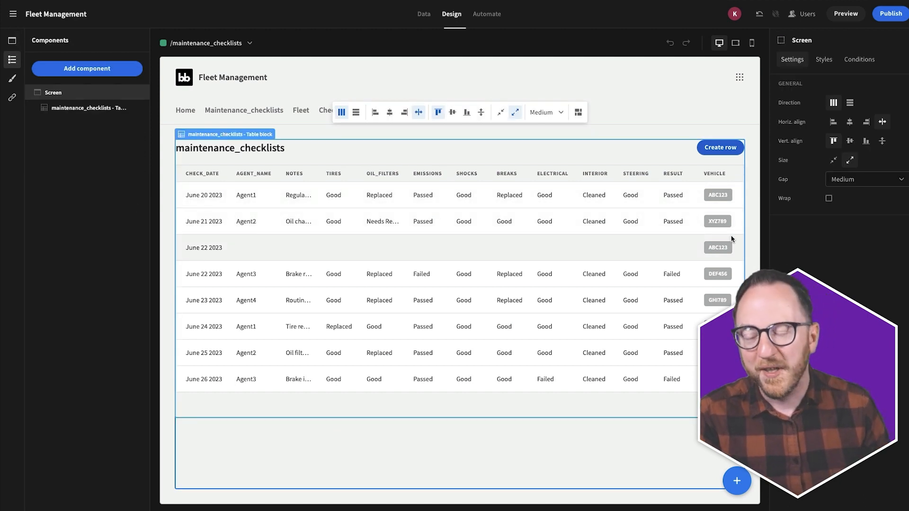
# - Set the table block's title to 'Checklists' and open its column configuration
pyautogui.click(592, 220)
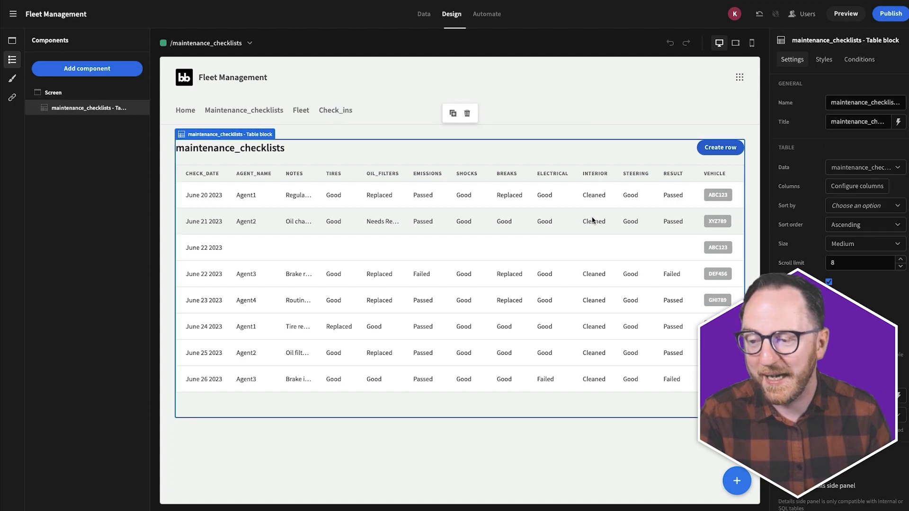
pyautogui.tripleClick(846, 123)
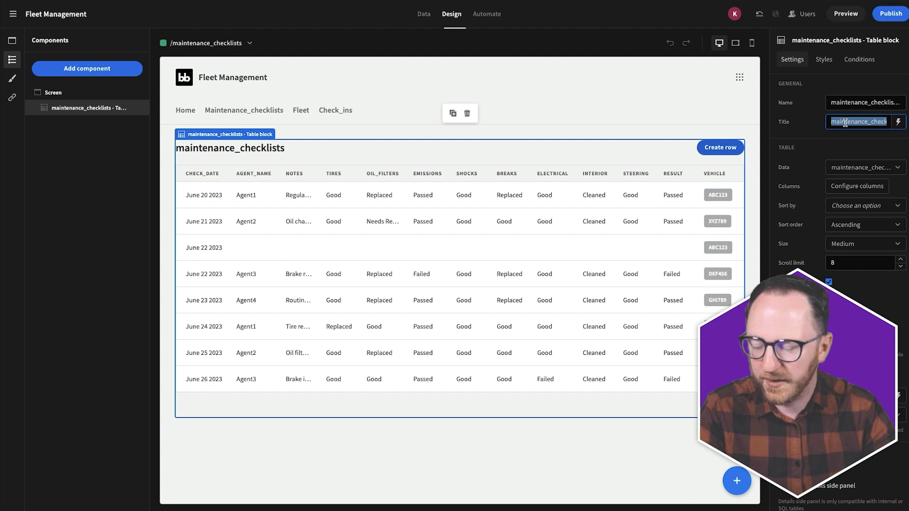
pyautogui.write('Checklists')
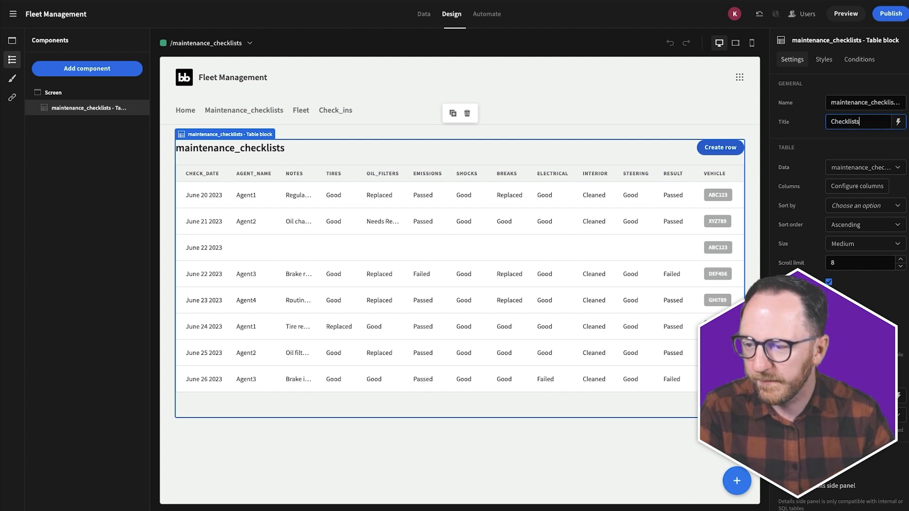
pyautogui.click(836, 141)
pyautogui.click(834, 185)
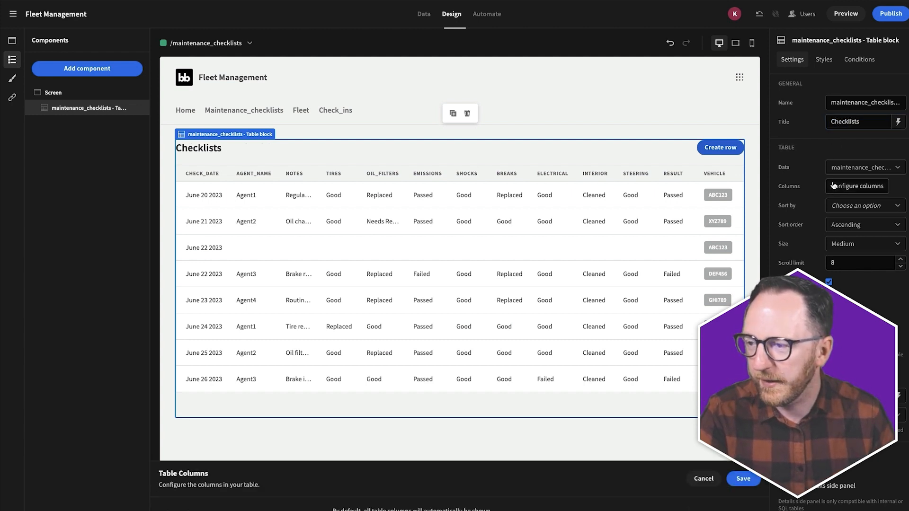
# - Move Vehicle to second place and result after agent_name, and delete notes, tires and other extra columns
pyautogui.click(437, 362)
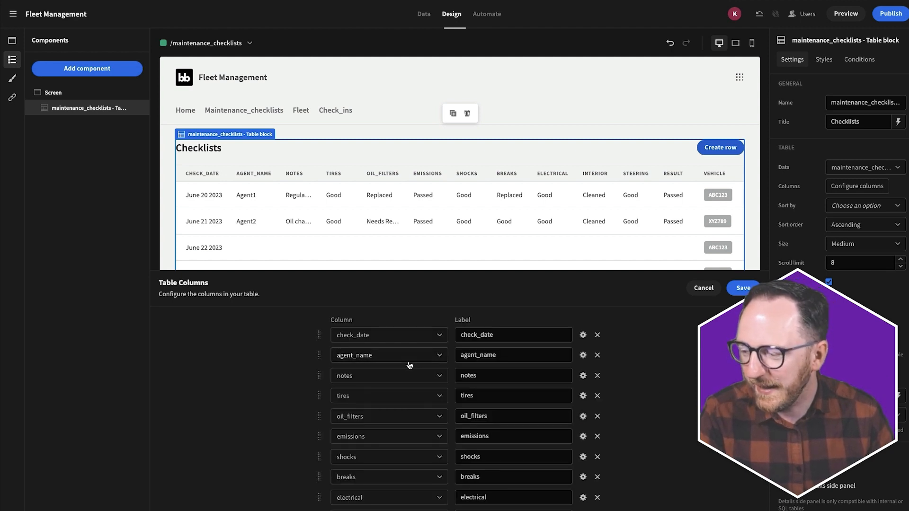
pyautogui.scroll(-3, 547, 329)
pyautogui.moveTo(320, 474); pyautogui.dragTo(325, 330)
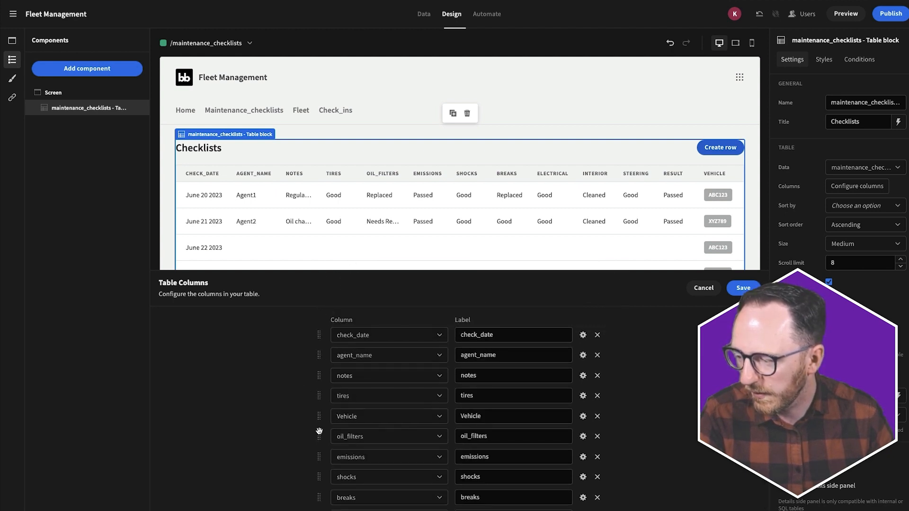
pyautogui.moveTo(319, 418); pyautogui.dragTo(320, 356)
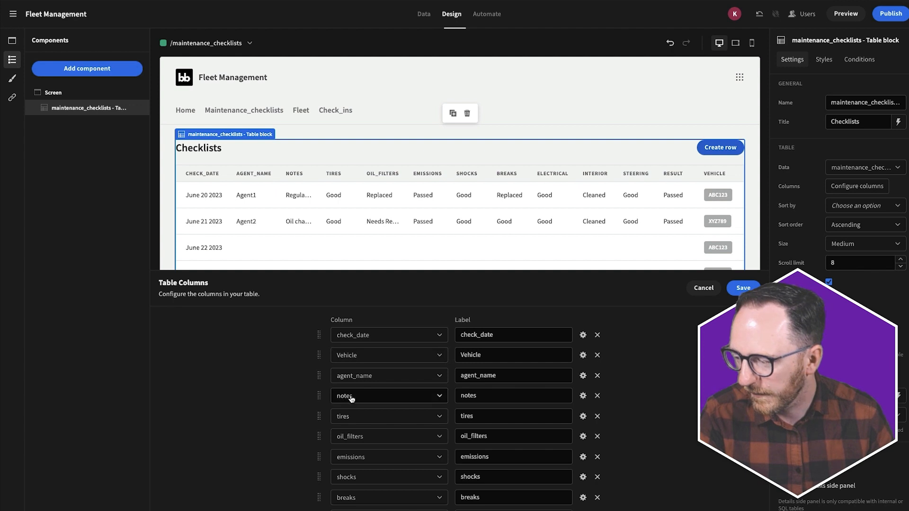
pyautogui.scroll(-3, 332, 383)
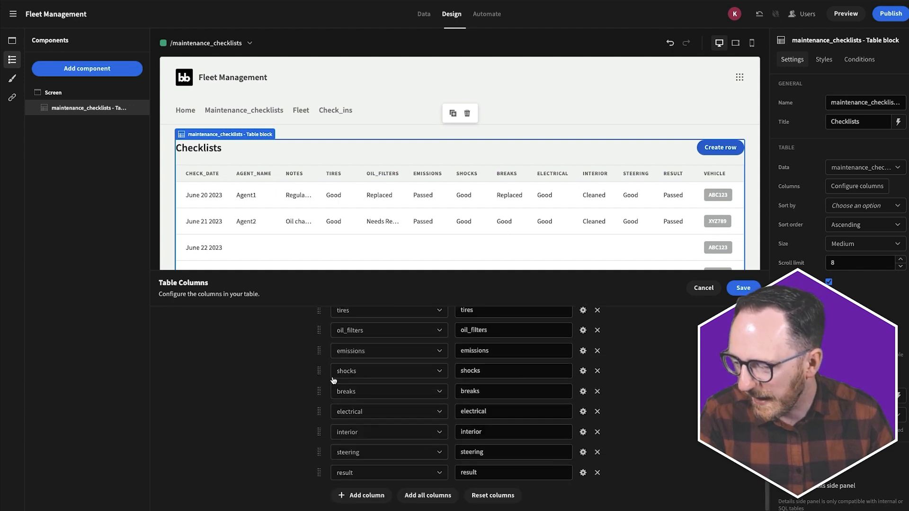
pyautogui.moveTo(317, 472); pyautogui.dragTo(324, 349)
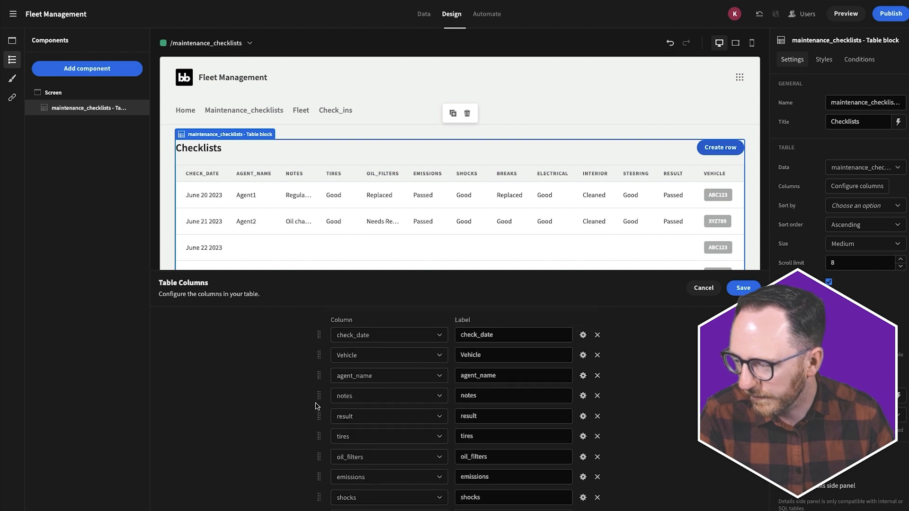
pyautogui.moveTo(316, 419); pyautogui.dragTo(315, 397)
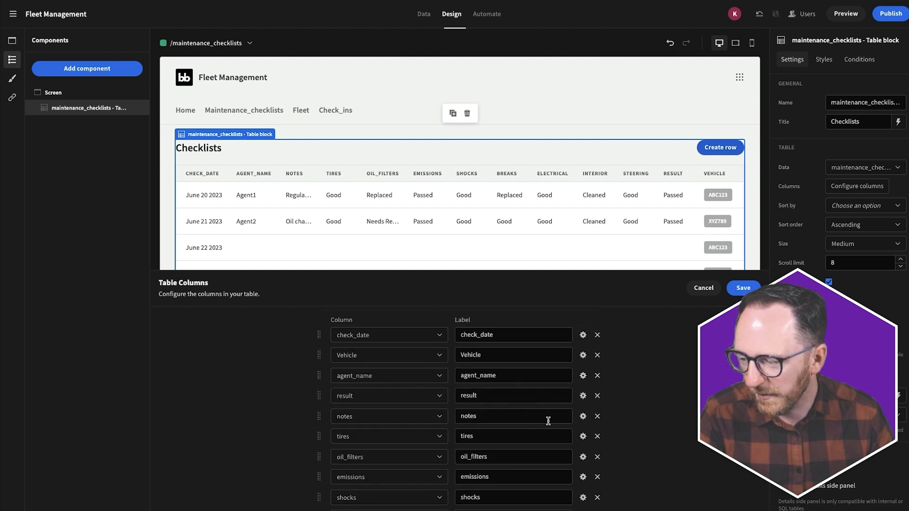
pyautogui.click(596, 417)
pyautogui.click(596, 416)
pyautogui.click(596, 417)
pyautogui.click(596, 417)
pyautogui.click(596, 417)
pyautogui.click(596, 417)
# - Relabel the columns Check Date, Agent Name and Result, and save the column setup
pyautogui.moveTo(482, 334); pyautogui.dragTo(462, 334)
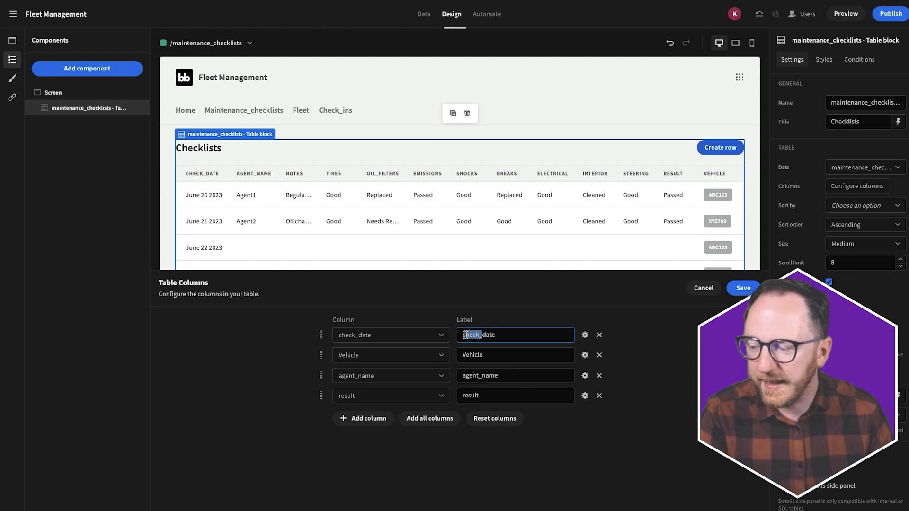
pyautogui.write('Check')
pyautogui.press('Delete')
pyautogui.write('D')
pyautogui.click(484, 371)
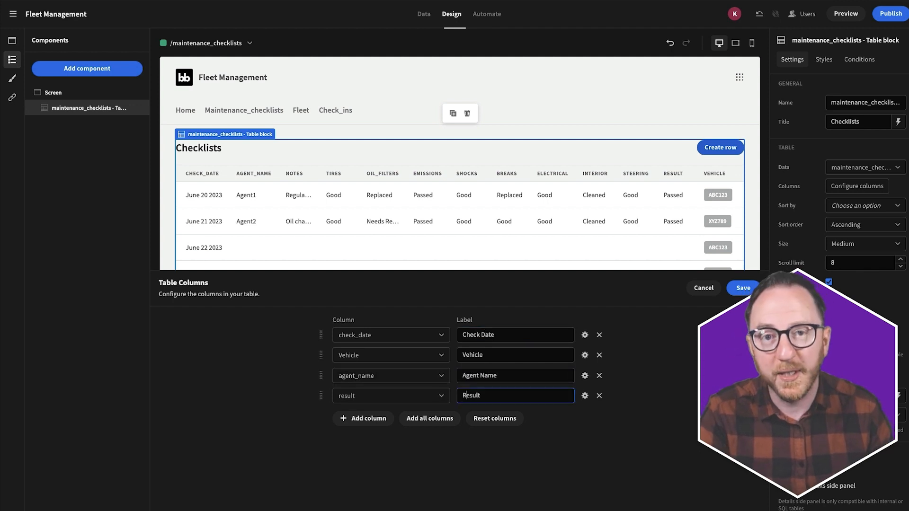
pyautogui.click(638, 380)
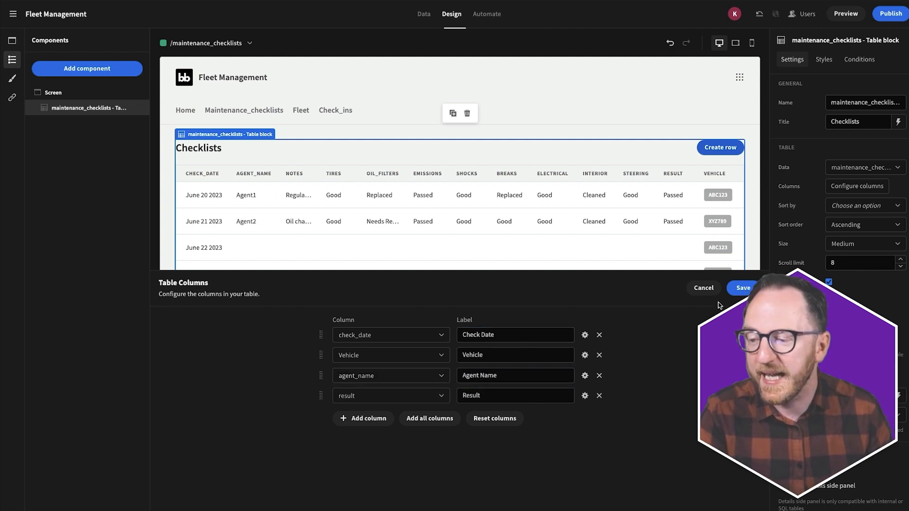
pyautogui.click(736, 292)
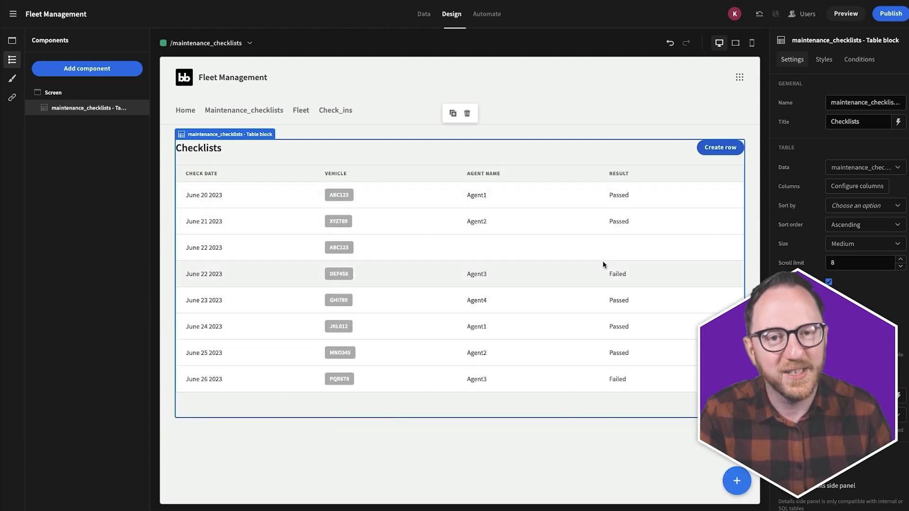
pyautogui.click(842, 14)
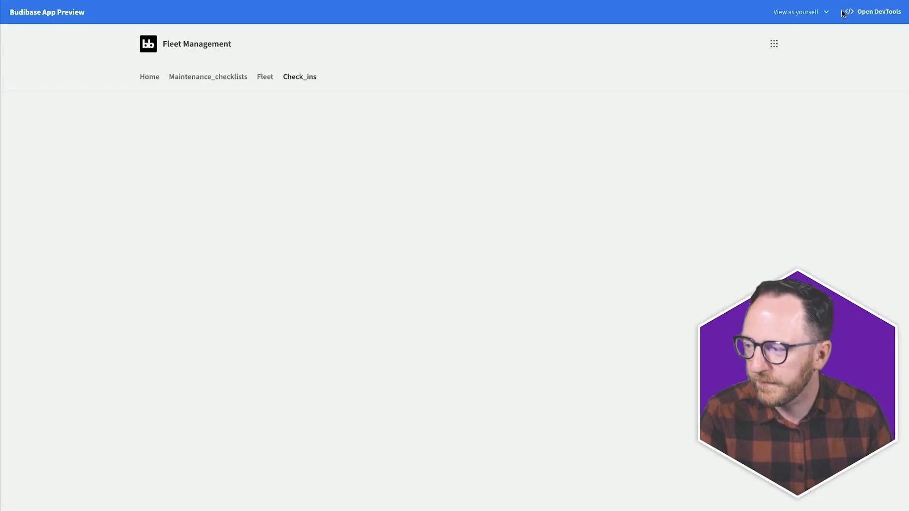
pyautogui.click(191, 78)
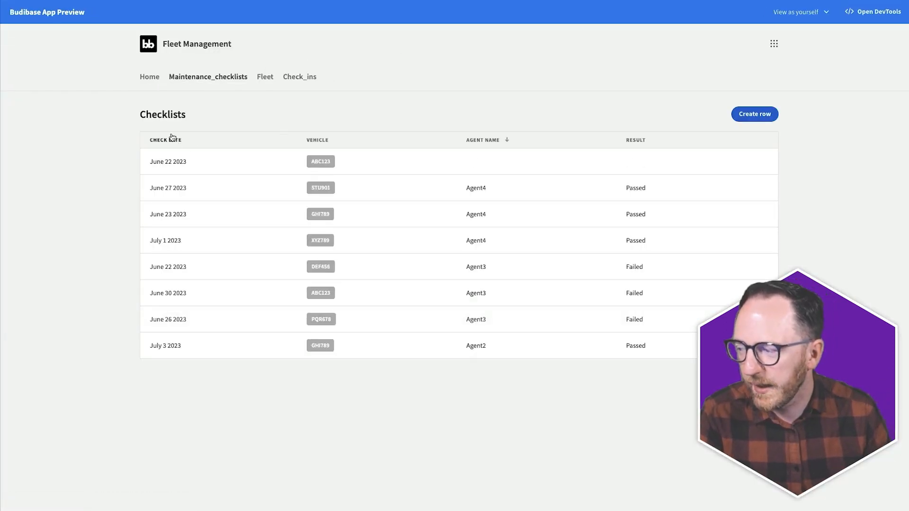
pyautogui.click(171, 141)
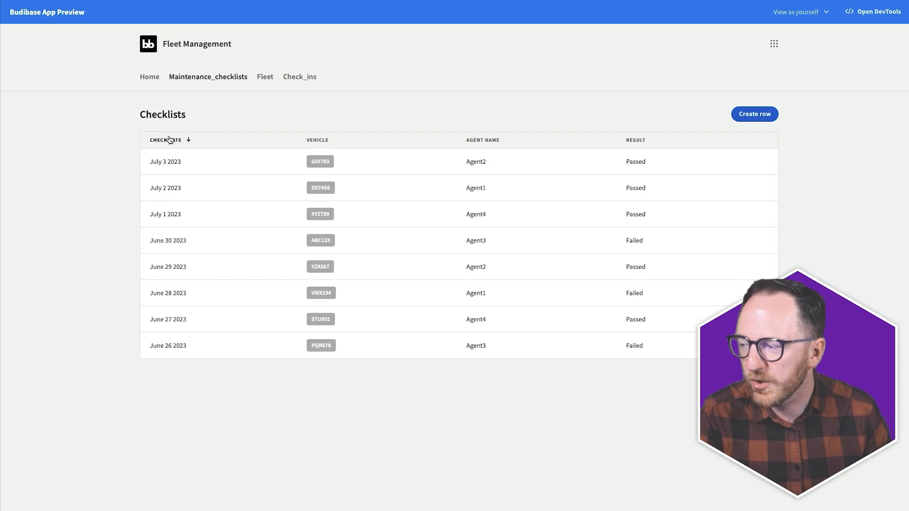
pyautogui.click(170, 140)
pyautogui.click(473, 140)
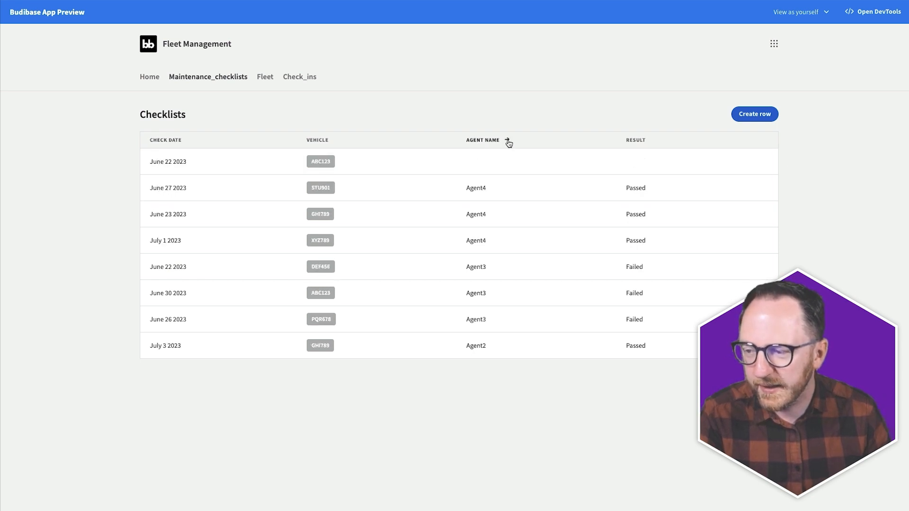
pyautogui.click(648, 143)
pyautogui.click(646, 143)
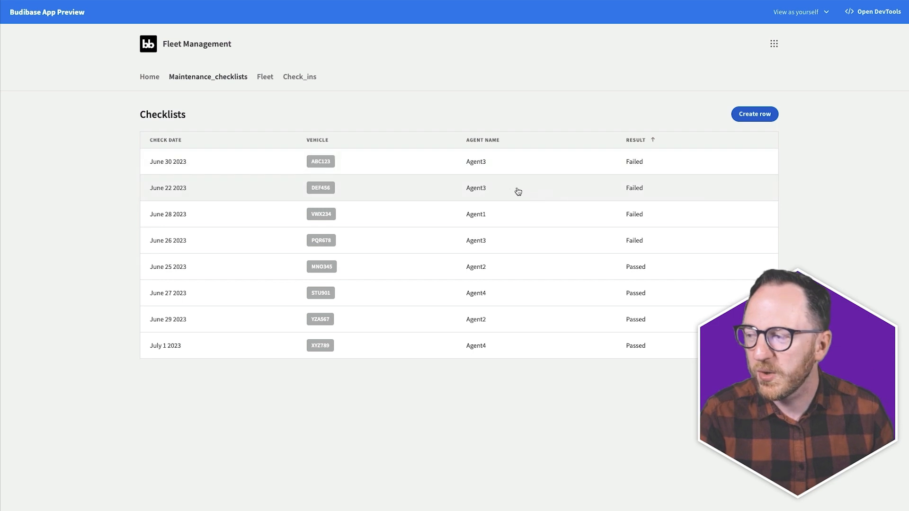
pyautogui.click(201, 136)
pyautogui.click(201, 136)
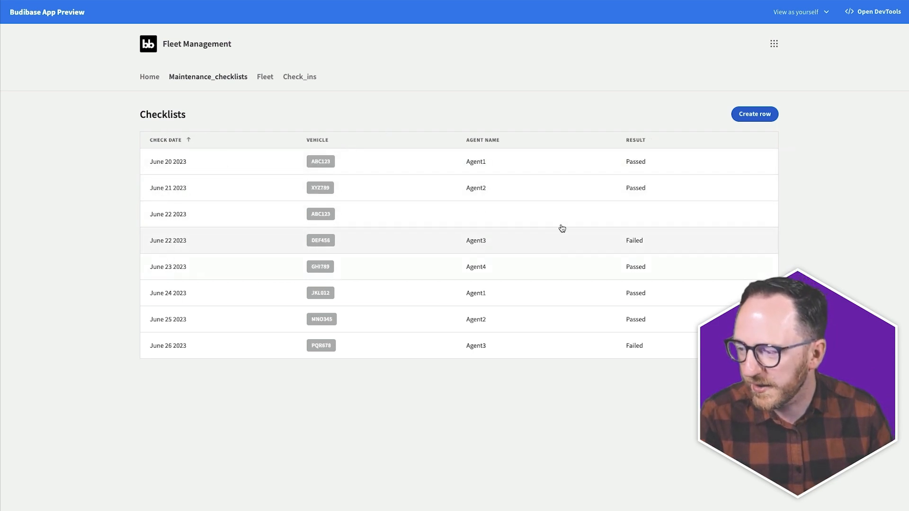
pyautogui.click(198, 218)
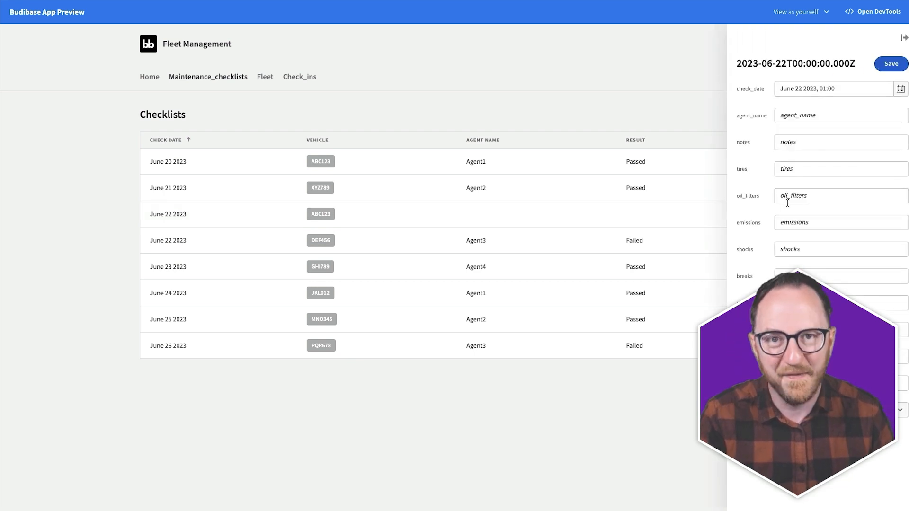
pyautogui.click(561, 94)
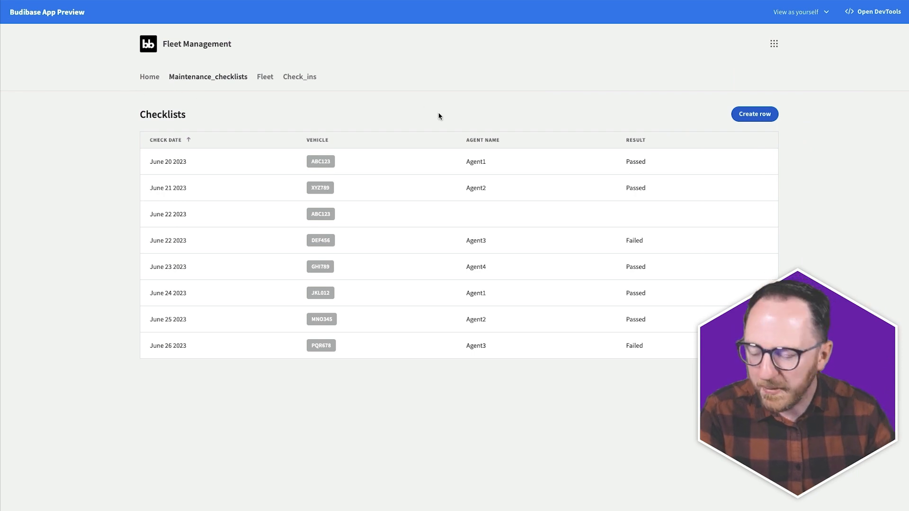
pyautogui.press('super+t')
pyautogui.press('Return')
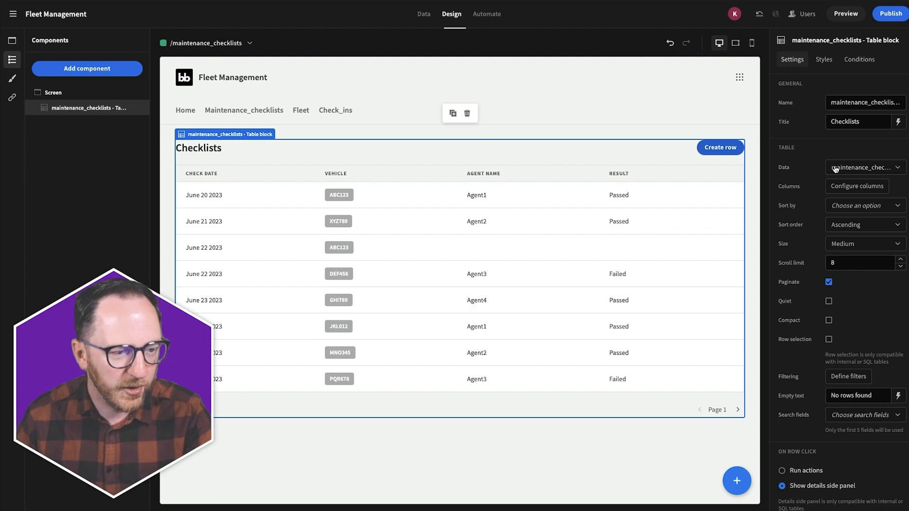
# - Delete the June 22 2023 ABC123 checklist record from the app preview and confirm
pyautogui.scroll(-3, 834, 169)
pyautogui.scroll(-2, 824, 199)
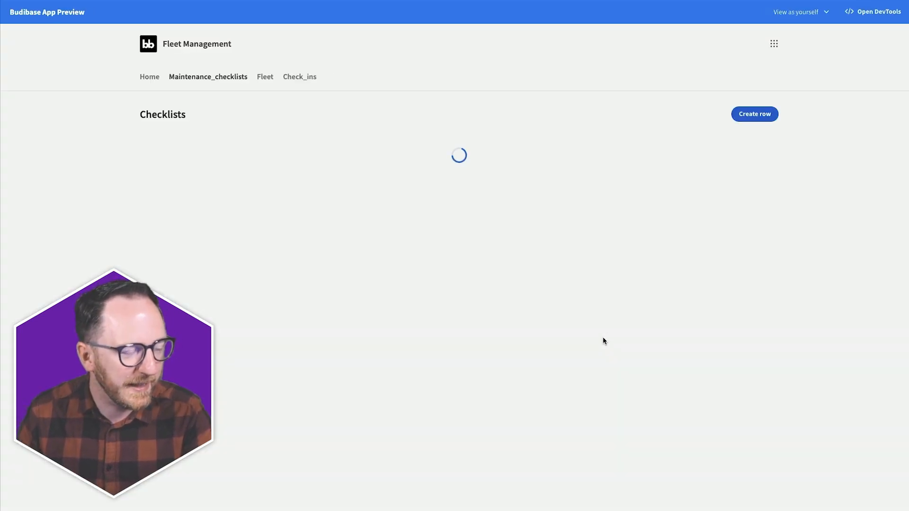
pyautogui.click(419, 220)
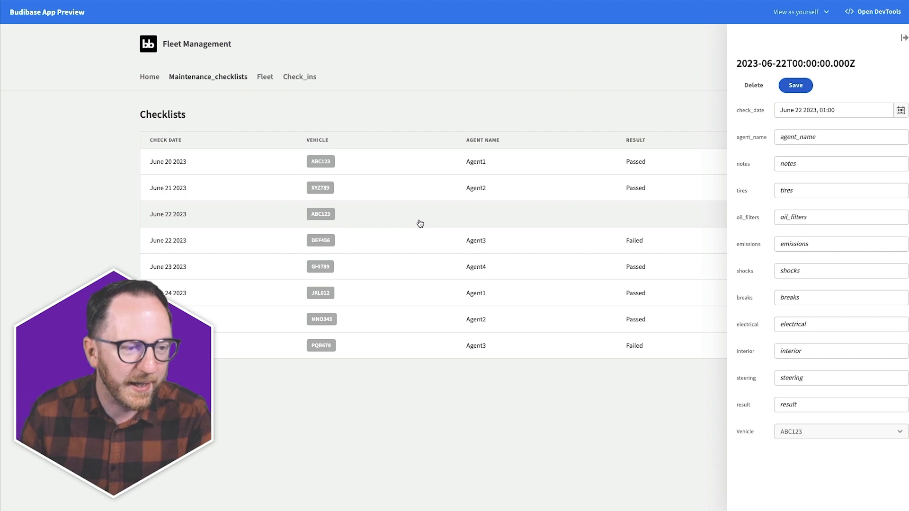
pyautogui.click(752, 85)
pyautogui.click(514, 284)
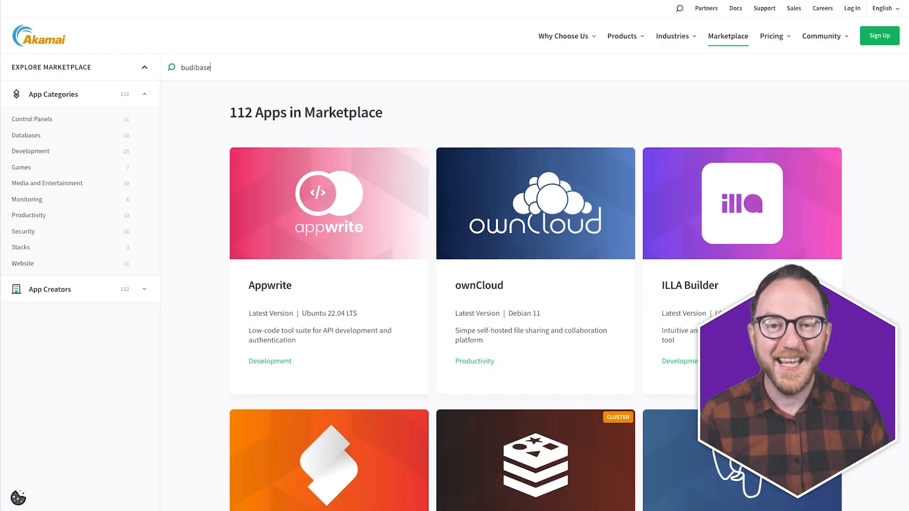
# - Search for budibase, open its app page, and scroll through the deployment steps
pyautogui.press('Return')
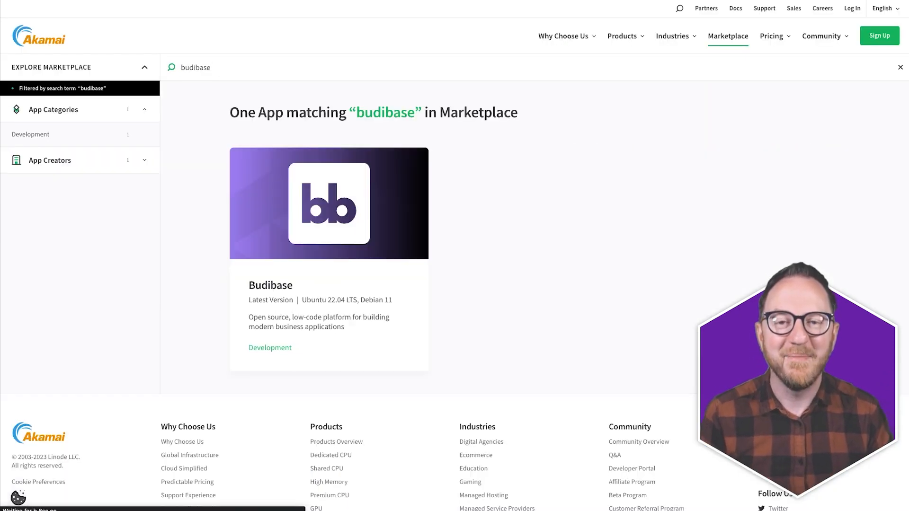
pyautogui.click(371, 259)
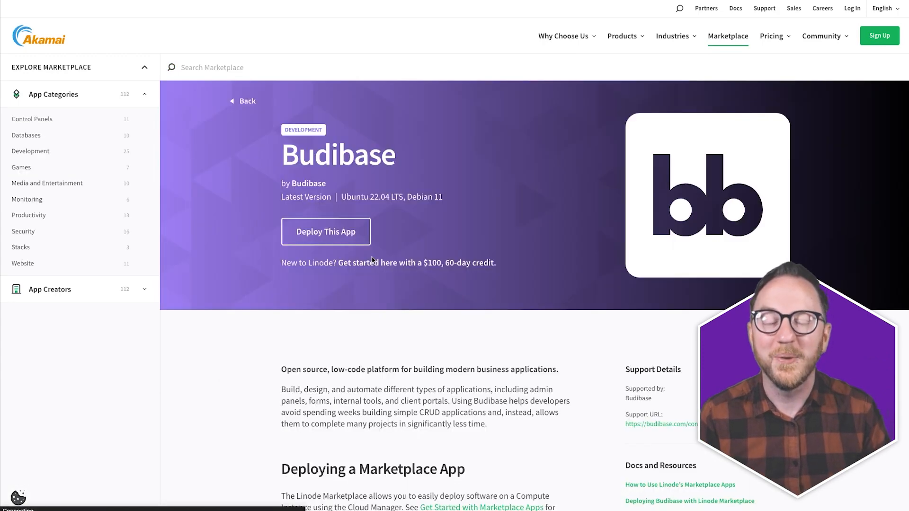
pyautogui.scroll(-3, 534, 284)
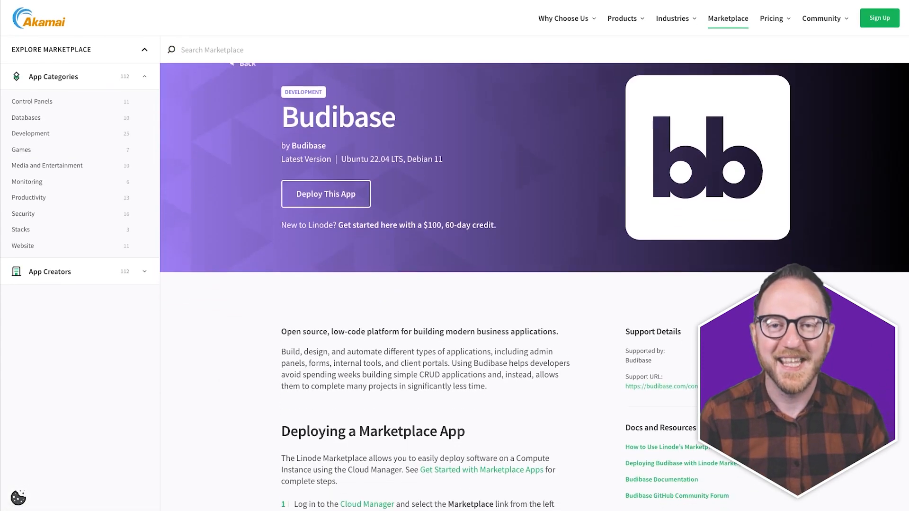
pyautogui.scroll(-3, 534, 284)
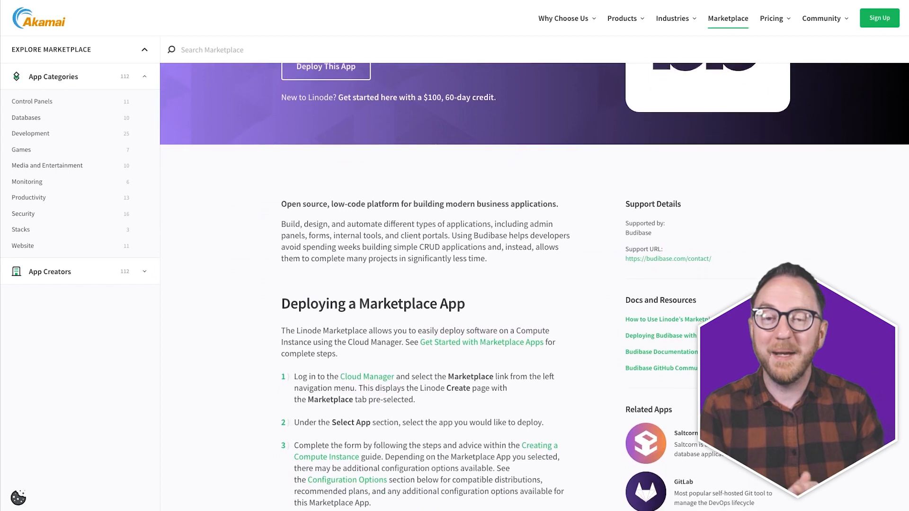
pyautogui.scroll(-3, 534, 284)
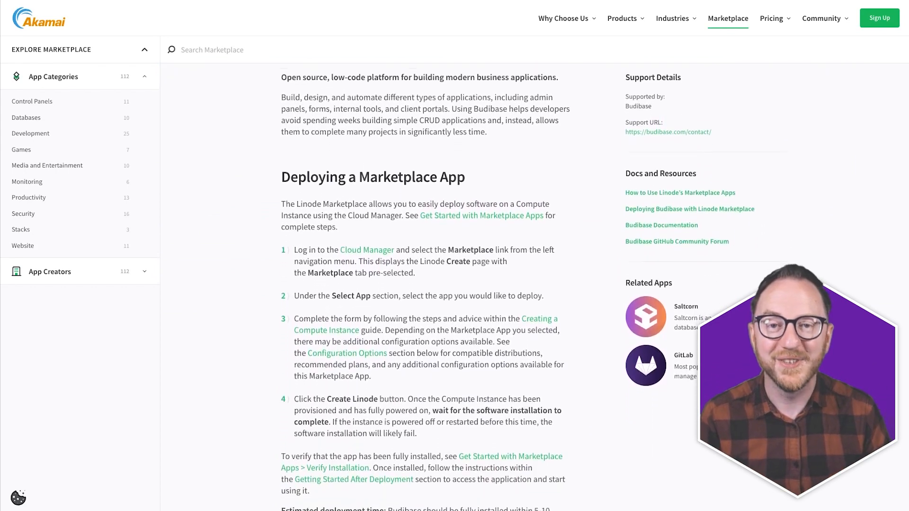
pyautogui.scroll(-1, 534, 284)
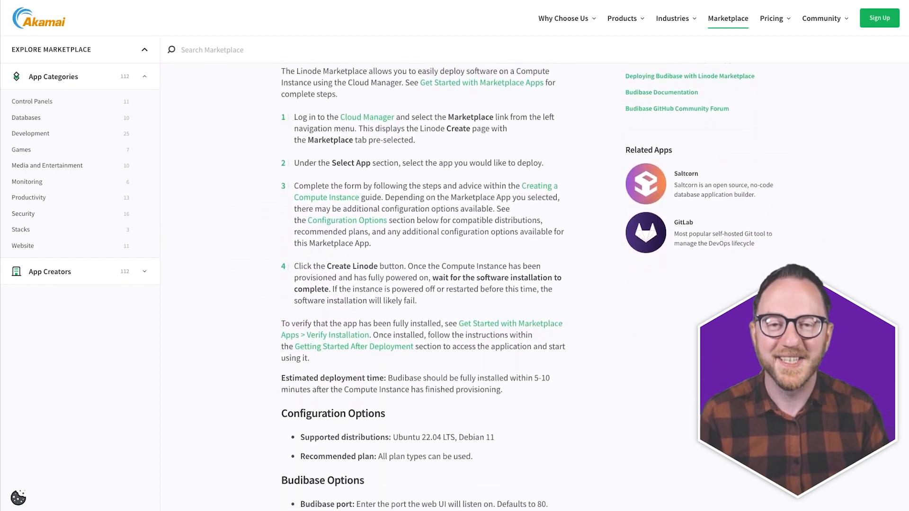